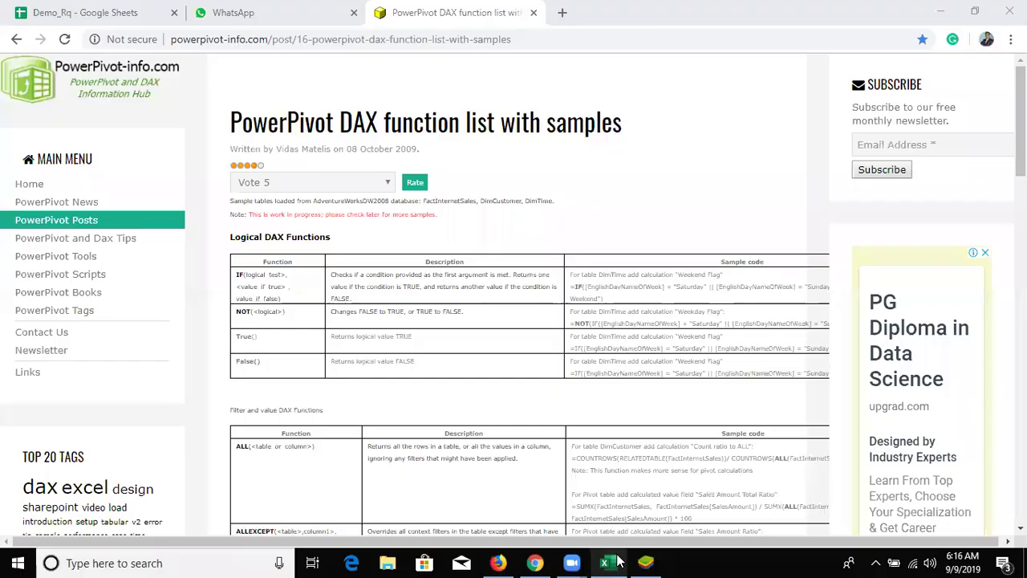
# Bring up the contacts (2) workbook, step back through its email addresses, then close it
pyautogui.click(616, 561)
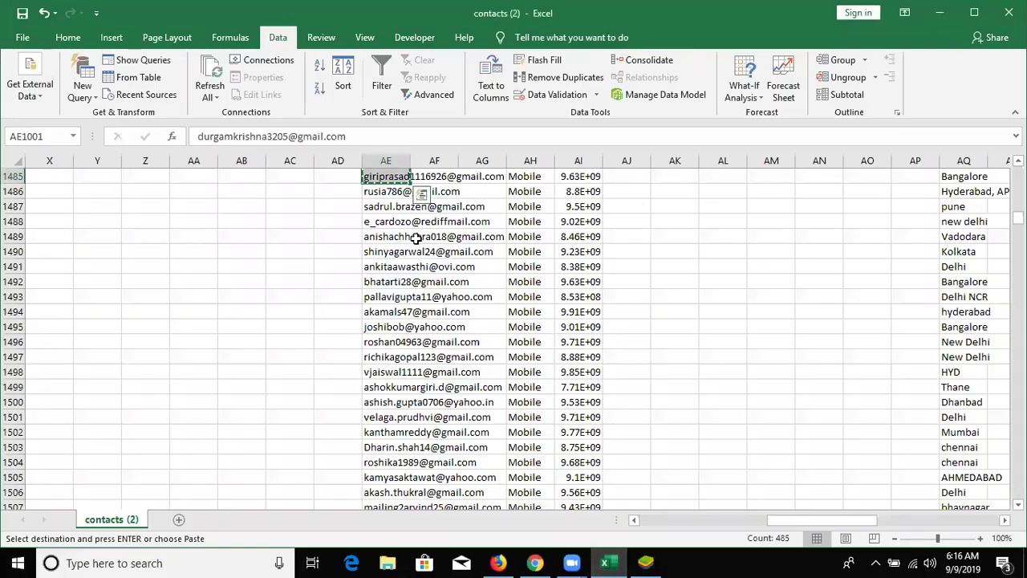
pyautogui.hotkey('ctrl', 'z')
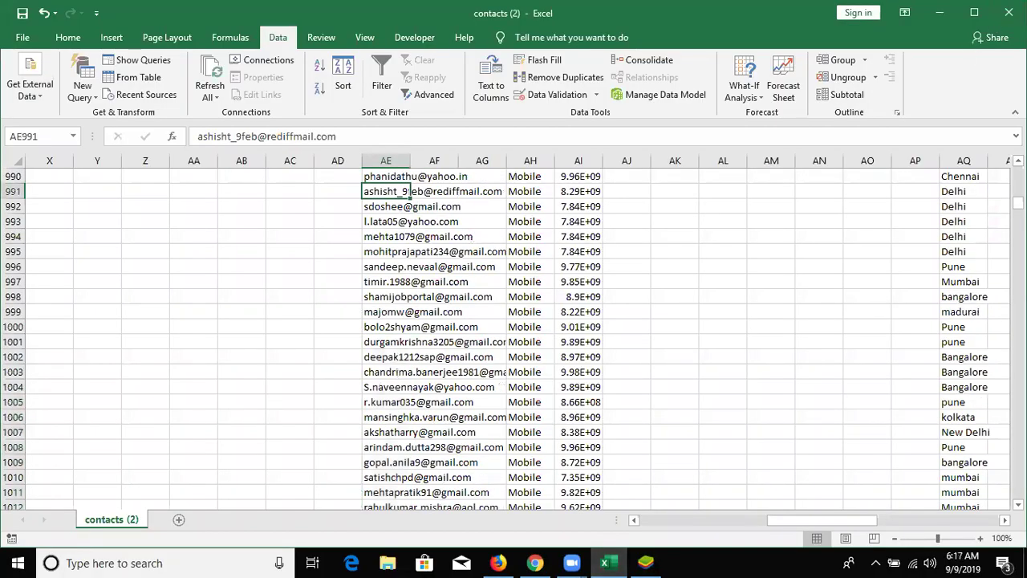
pyautogui.hotkey('alt', 'Tab')
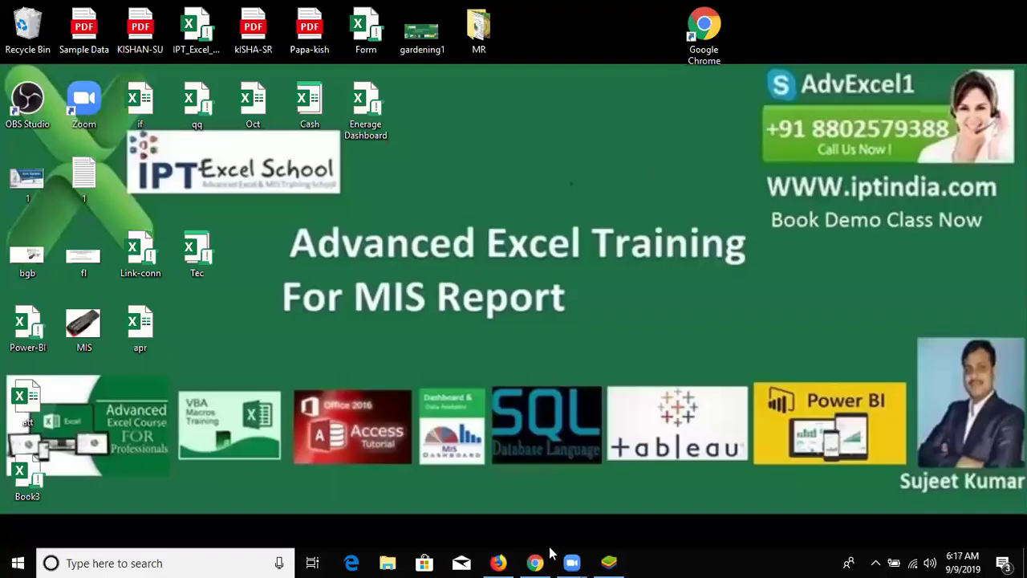
# Search the Start menu for 'excel' and launch the Excel app from the results
pyautogui.click(550, 554)
pyautogui.press('super')
pyautogui.write('xce')
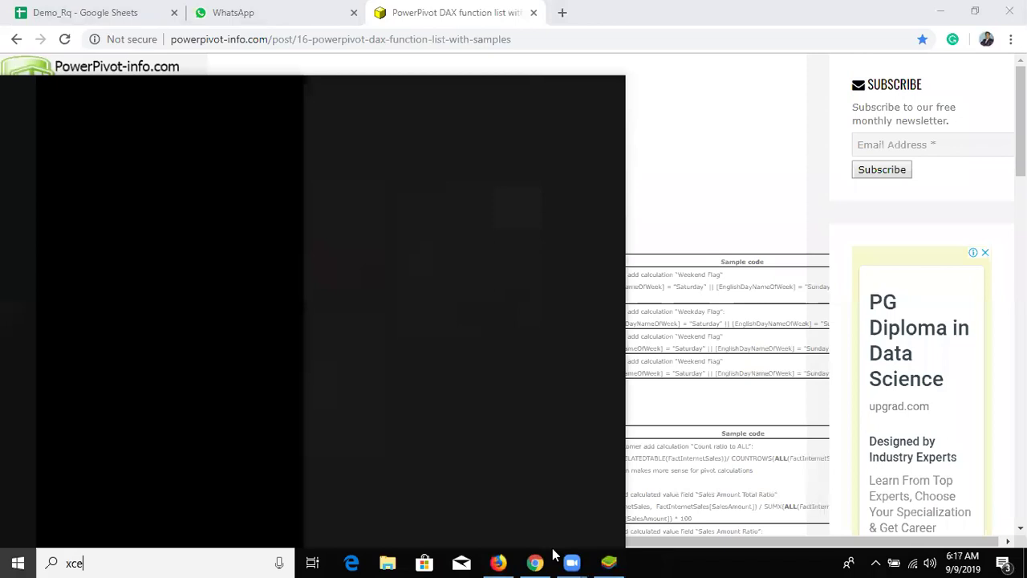
pyautogui.press('BackSpace')
pyautogui.press('BackSpace')
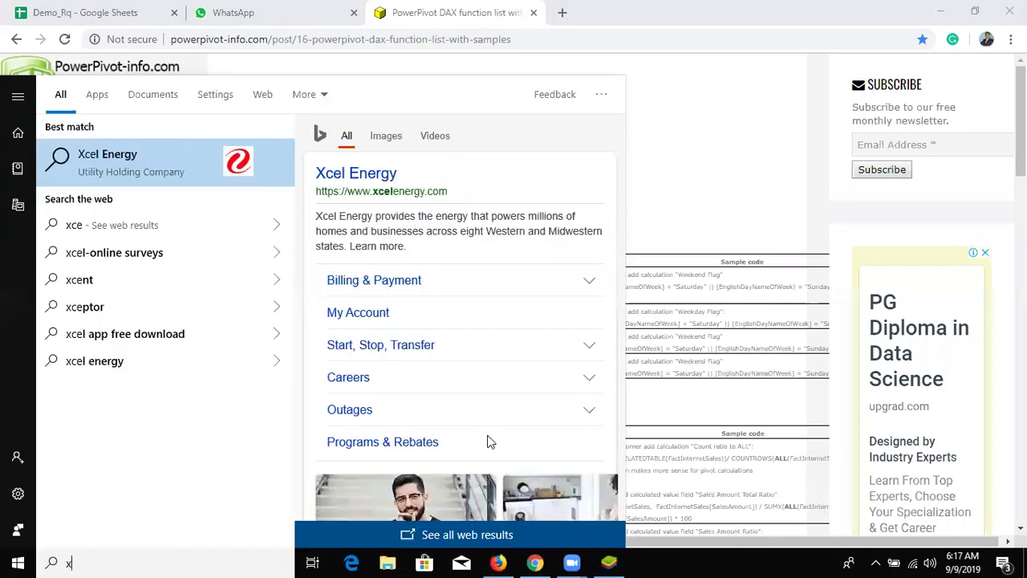
pyautogui.press('BackSpace')
pyautogui.write('excel')
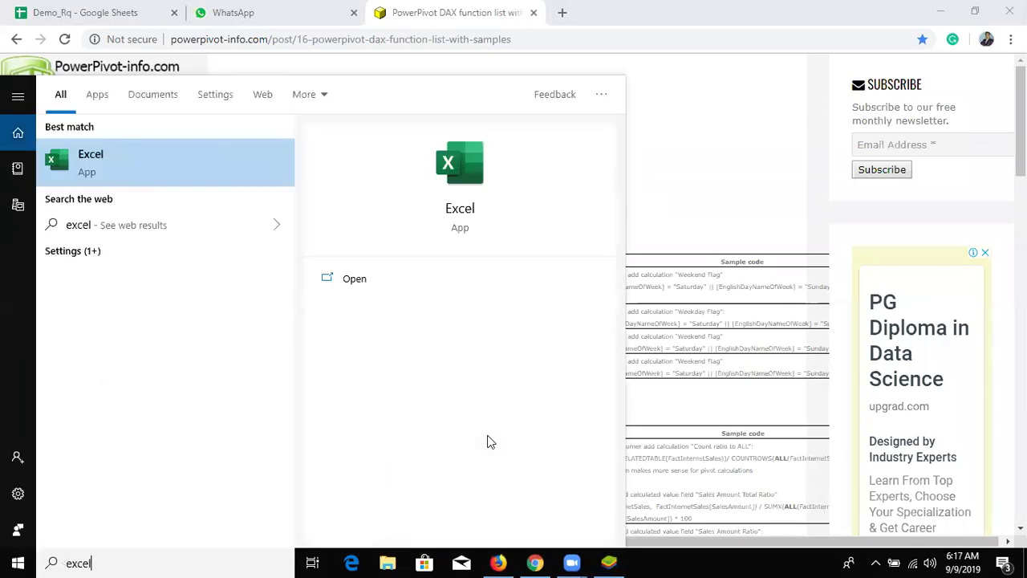
pyautogui.click(464, 220)
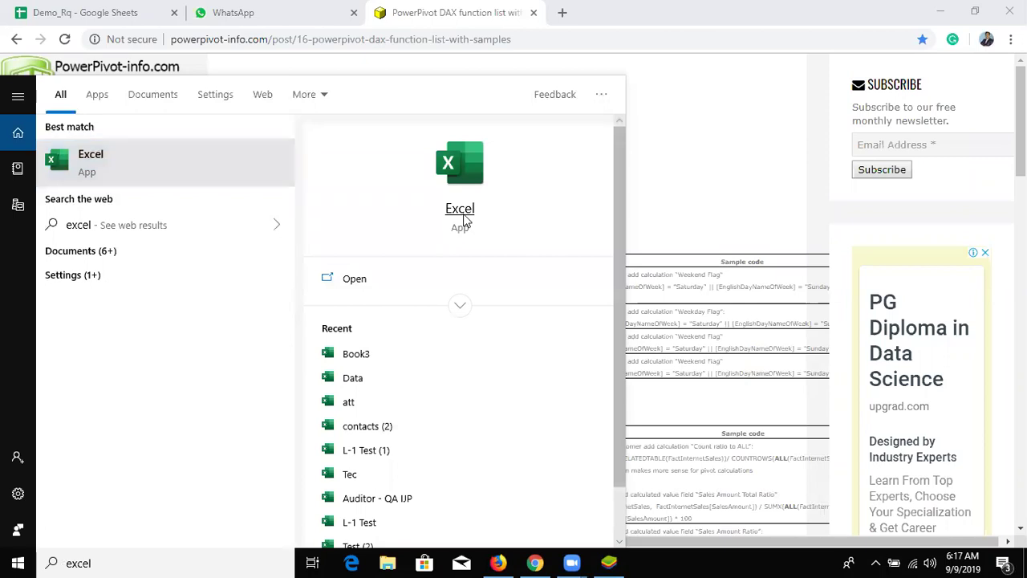
pyautogui.click(464, 221)
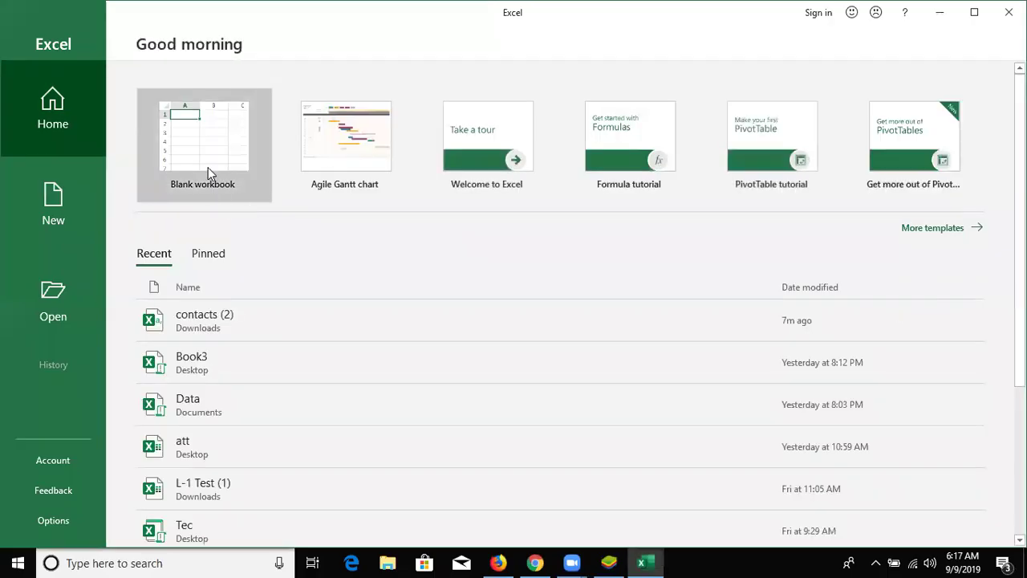
# Create a new blank workbook and add a second sheet
pyautogui.click(205, 151)
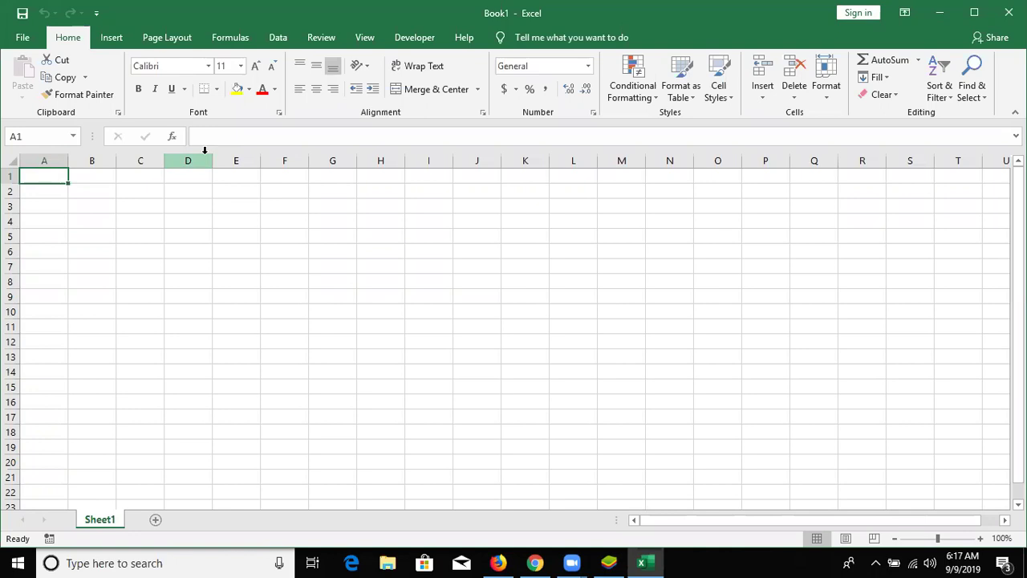
pyautogui.press('Return')
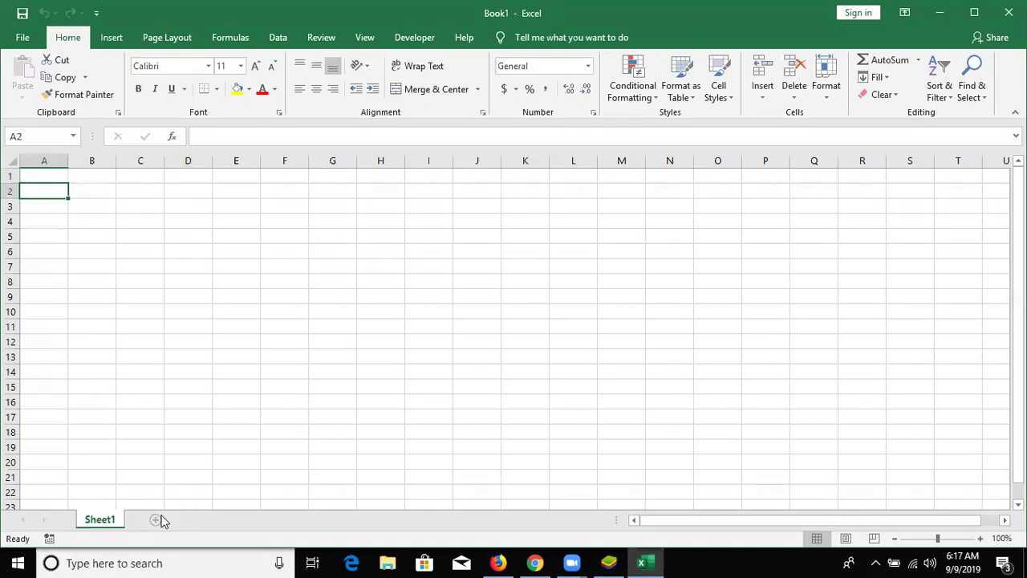
pyautogui.click(180, 520)
# Rename the two sheet tabs to Bank and Tally
pyautogui.keyDown('ctrl'); pyautogui.click(108, 521); pyautogui.keyUp('ctrl')
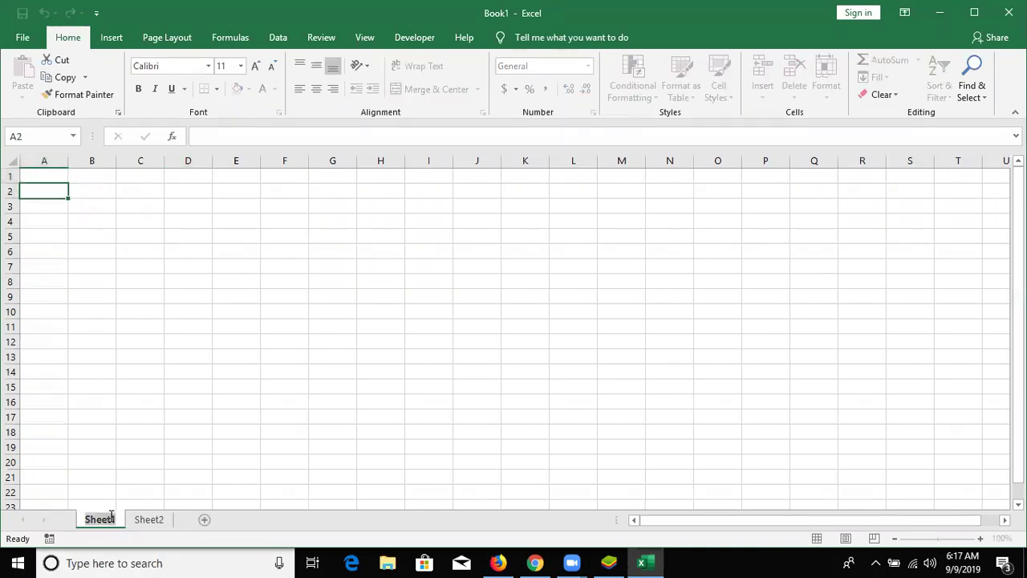
pyautogui.write('Bank')
pyautogui.press('BackSpace')
pyautogui.press('BackSpace')
pyautogui.write('k')
pyautogui.click(133, 516)
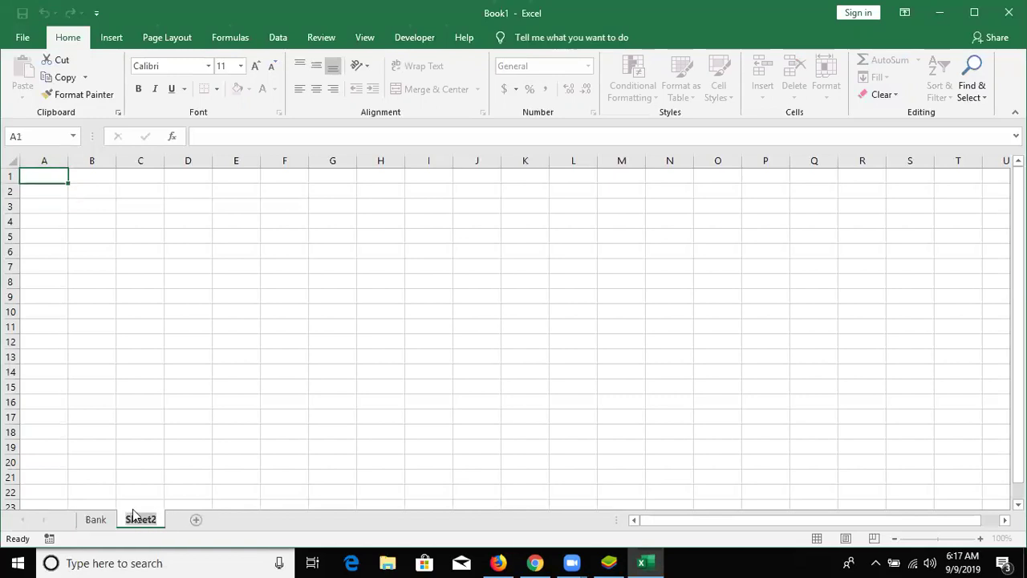
pyautogui.write('Tally')
# On Bank, enter heading a/c, 44141 in A2 and =A2+1 in A3, filled to row 105
pyautogui.click(97, 520)
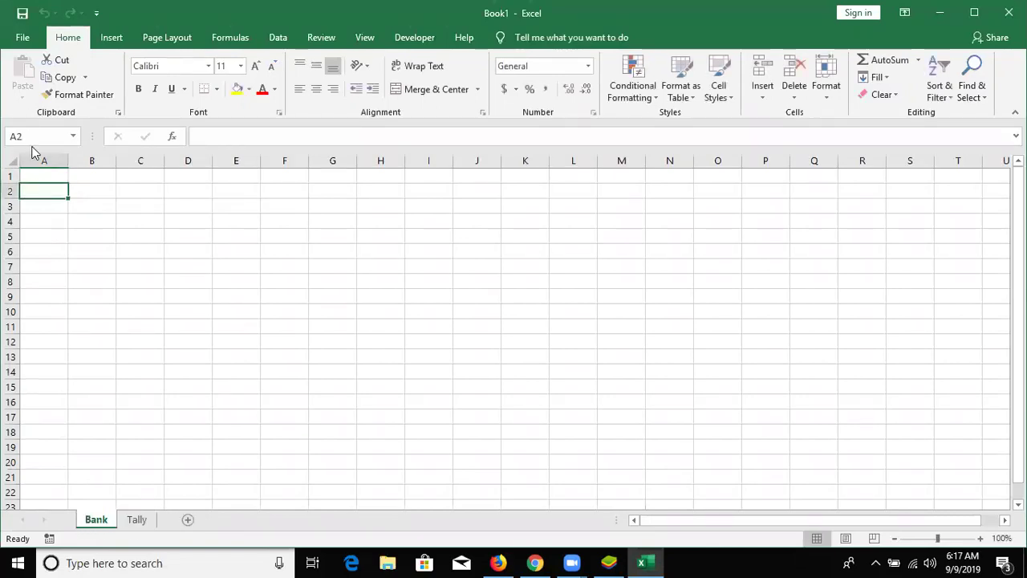
pyautogui.click(43, 175)
pyautogui.write('a')
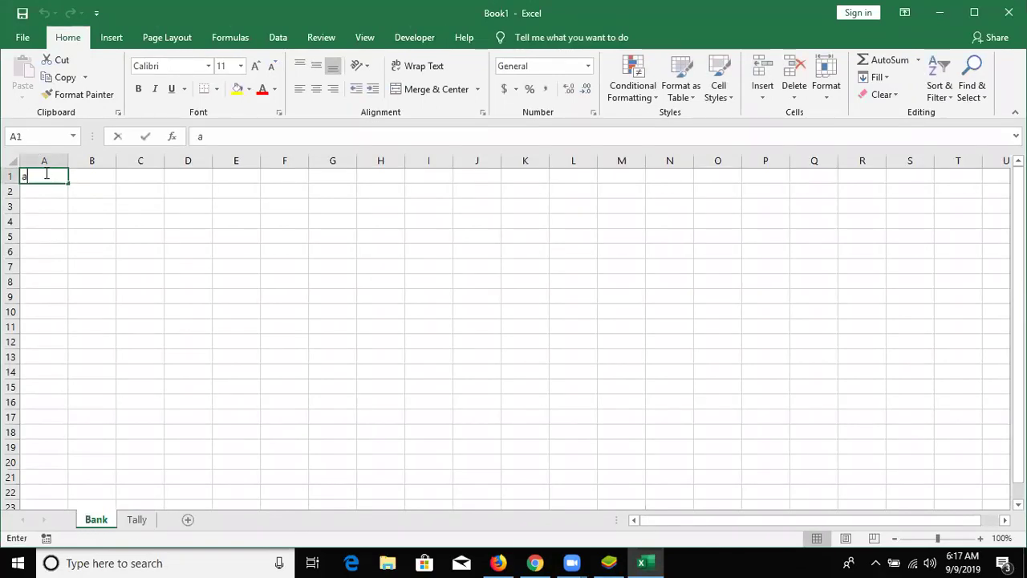
pyautogui.write('/c')
pyautogui.press('Return')
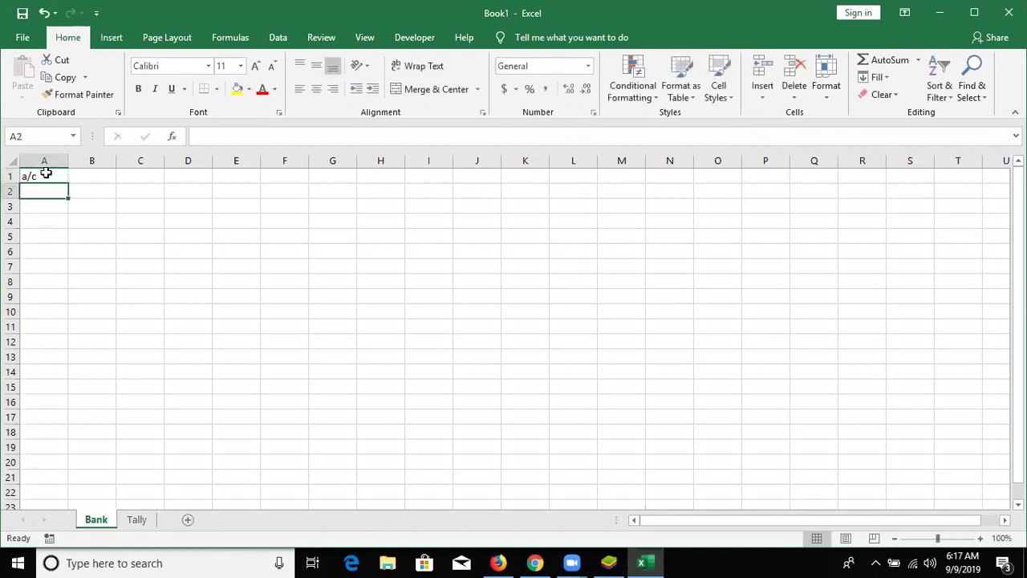
pyautogui.write('44141')
pyautogui.press('Return')
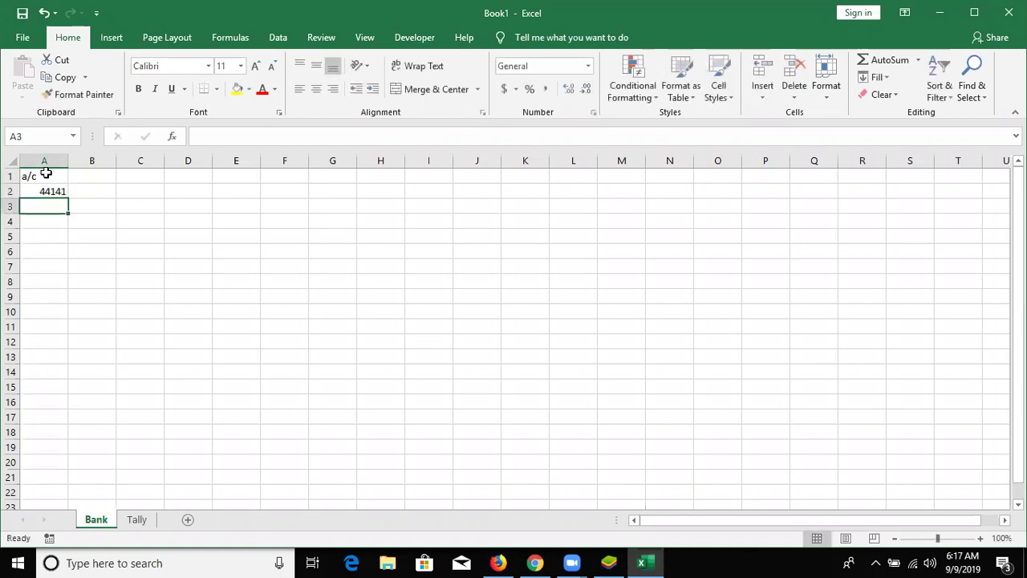
pyautogui.write('=A2+1')
pyautogui.press('Return')
pyautogui.click(58, 206)
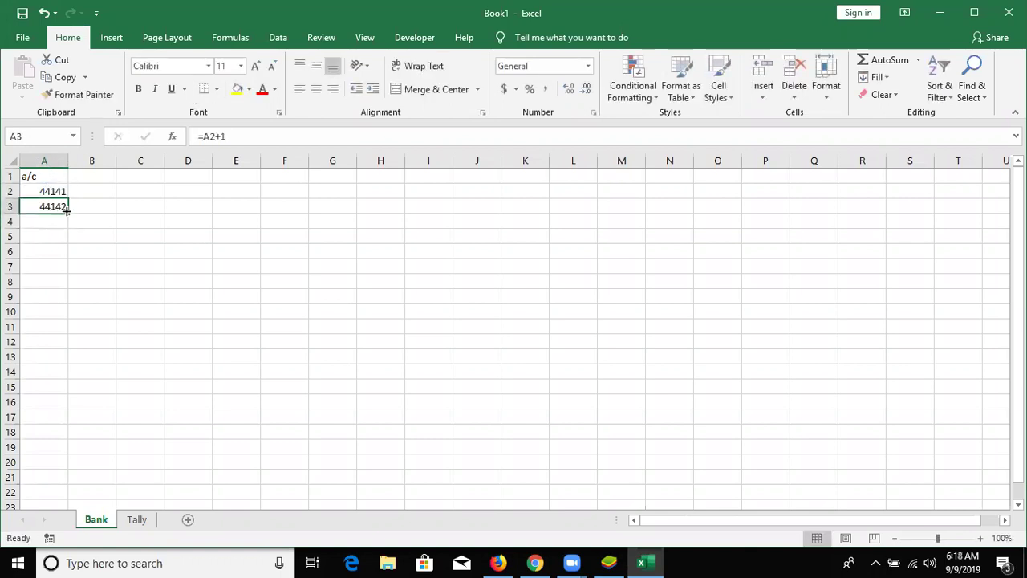
pyautogui.moveTo(68, 212); pyautogui.dragTo(70, 562)
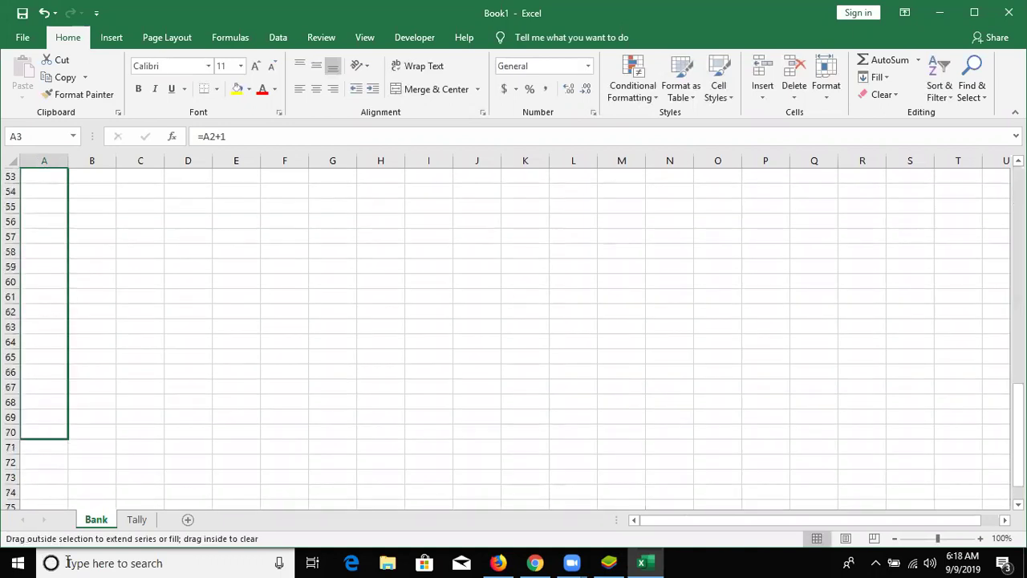
# Put a Sales heading into cell B1
pyautogui.hotkey('ctrl', 'Home')
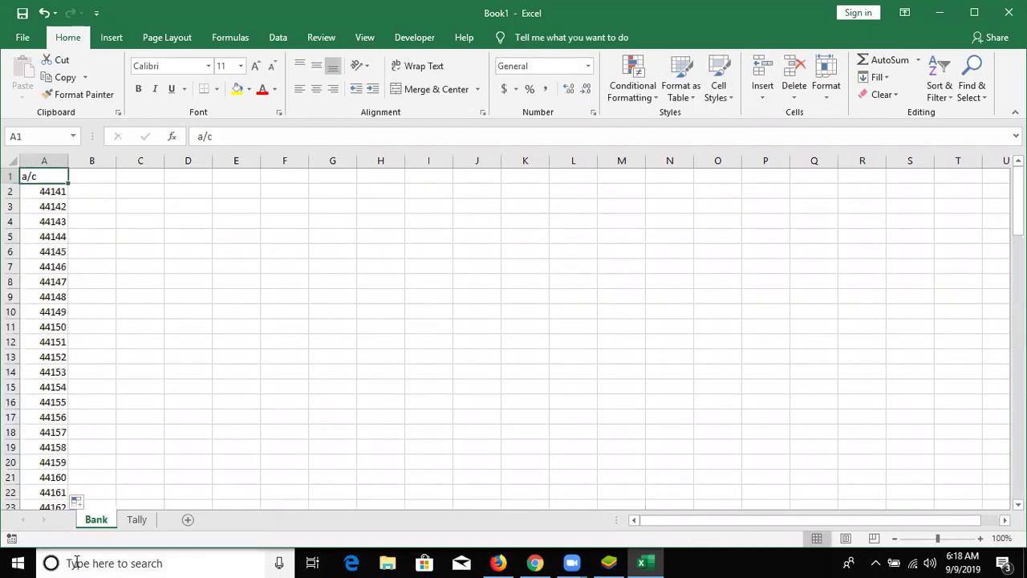
pyautogui.press('Right')
pyautogui.write('A')
pyautogui.press('BackSpace')
pyautogui.write('Sales')
pyautogui.press('Return')
pyautogui.press('Up')
# Head column B 'Salary' and fill it with =RANDBETWEEN(5000,9000) down to row 105
pyautogui.write('Salary')
pyautogui.press('Return')
pyautogui.write('=ra')
pyautogui.press('Down')
pyautogui.press('Down')
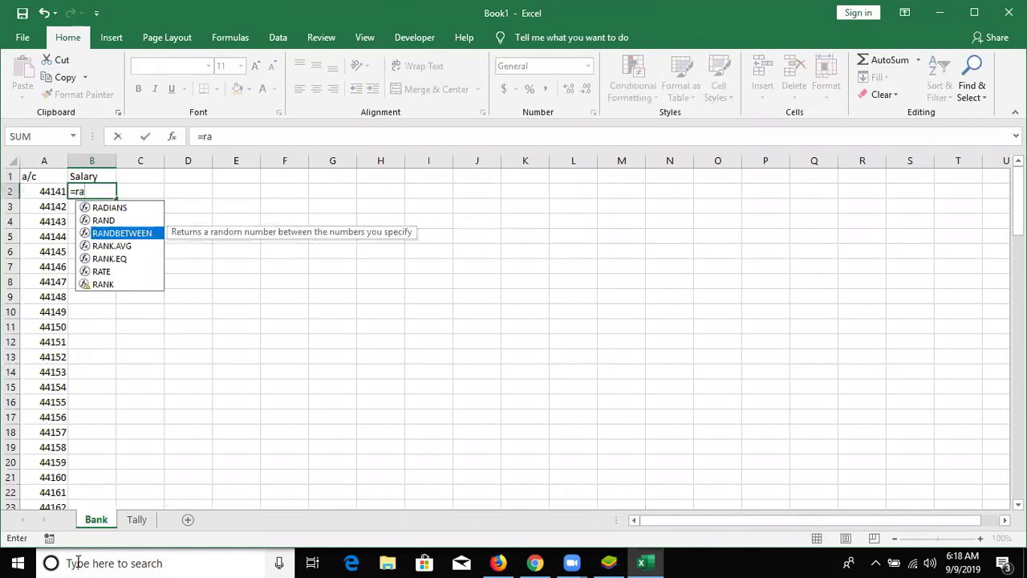
pyautogui.press('Tab')
pyautogui.write('5000')
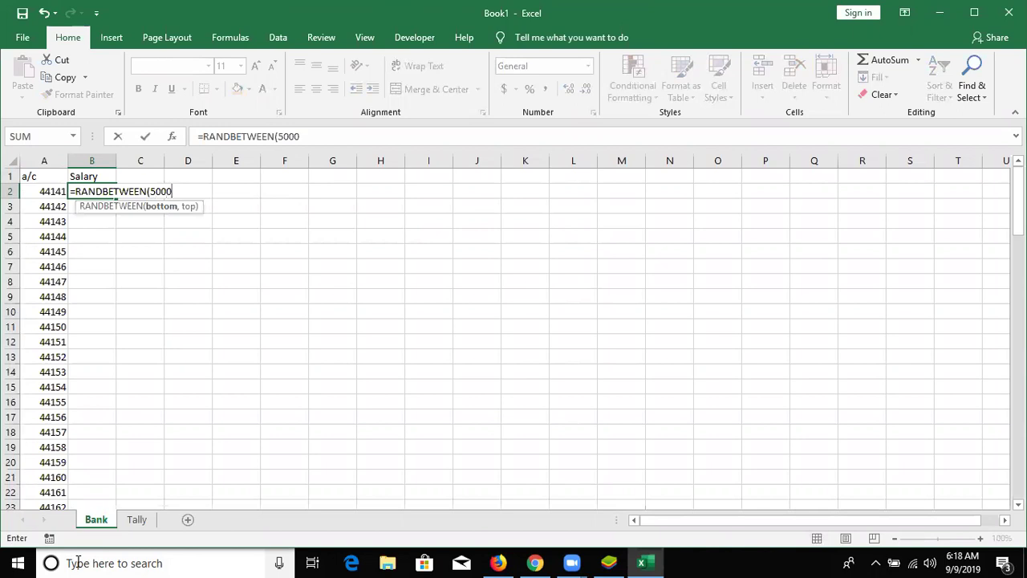
pyautogui.write(',9000')
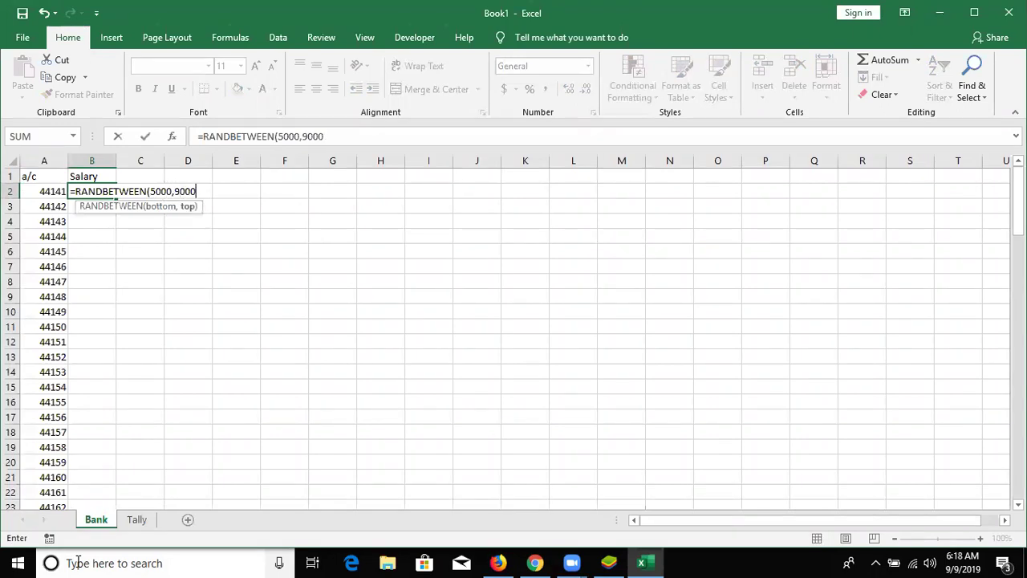
pyautogui.press('Return')
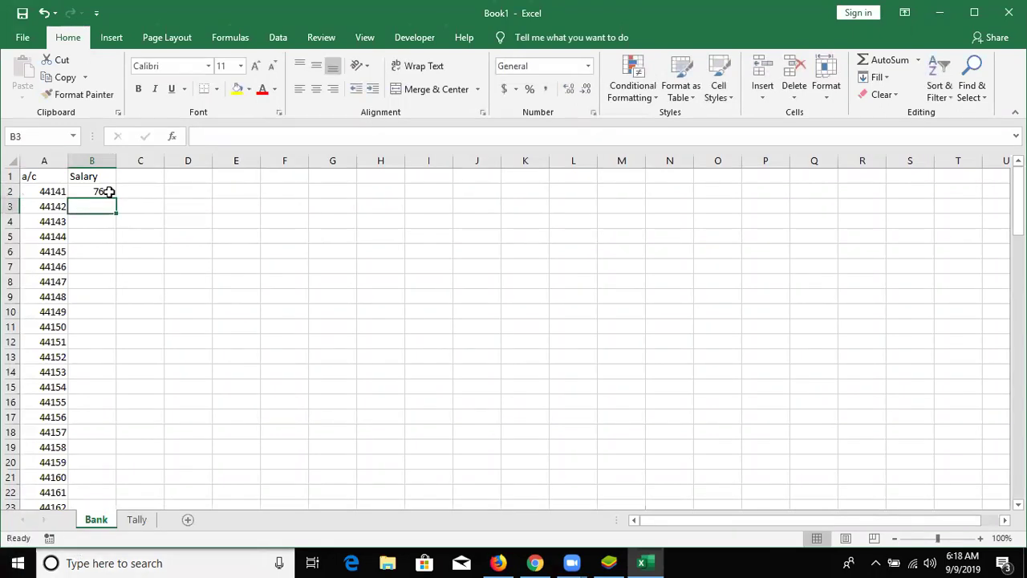
pyautogui.click(107, 193)
pyautogui.doubleClick(115, 200)
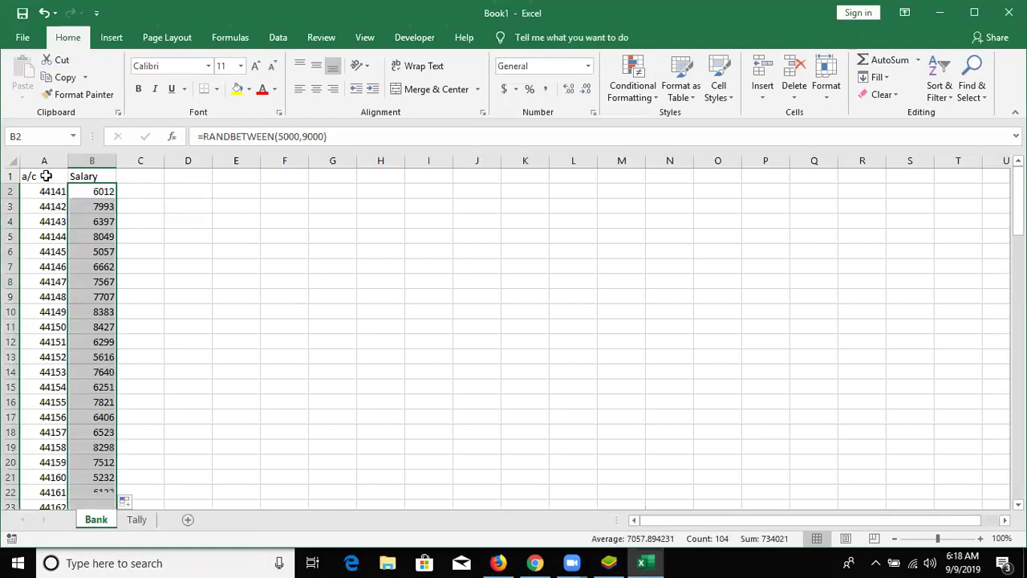
# Copy the whole a/c and Salary table from A1 to B105
pyautogui.click(52, 176)
pyautogui.hotkey('ctrl', 'shift', 'Right')
pyautogui.hotkey('ctrl', 'shift', 'Down')
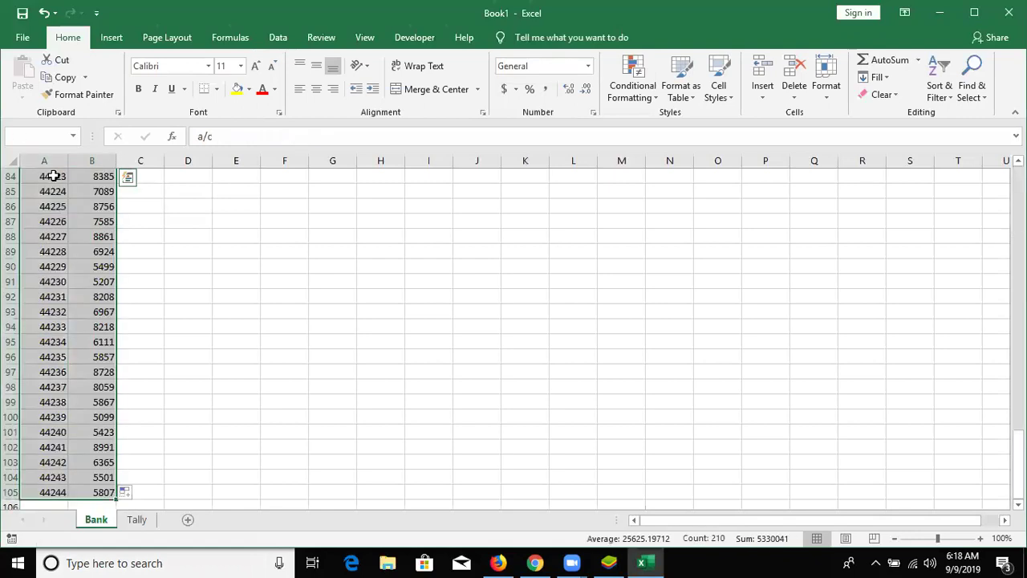
pyautogui.hotkey('ctrl', 'c')
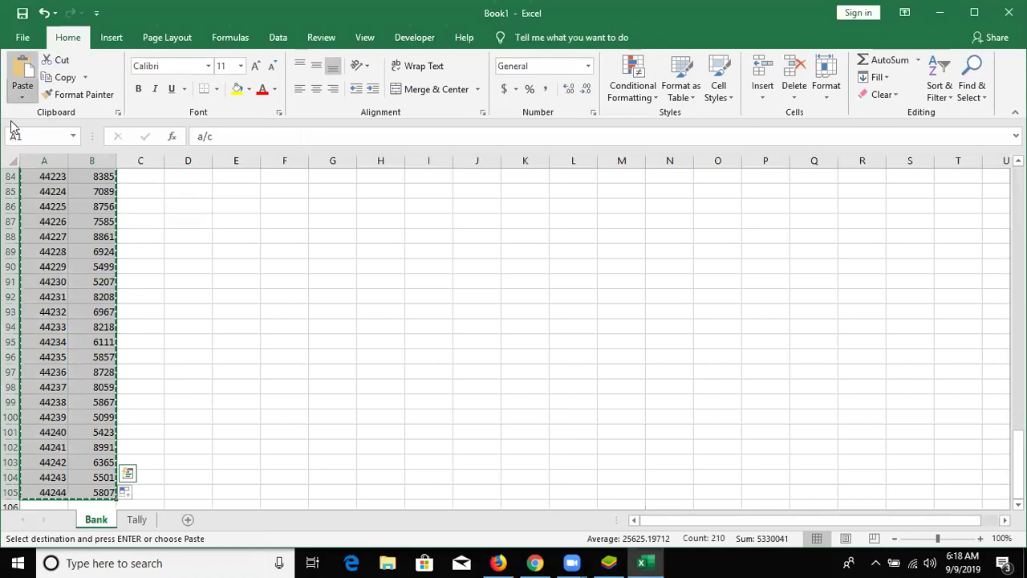
# Paste Bank's table back as fixed values, then paste a copy onto the Tally sheet
pyautogui.click(23, 96)
pyautogui.click(19, 195)
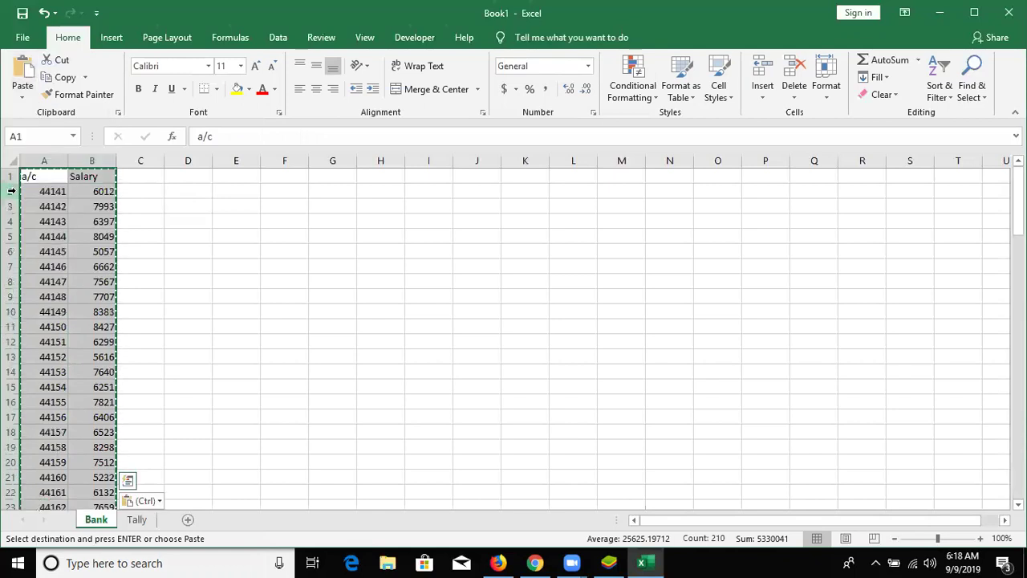
pyautogui.hotkey('ctrl', 'c')
pyautogui.click(137, 519)
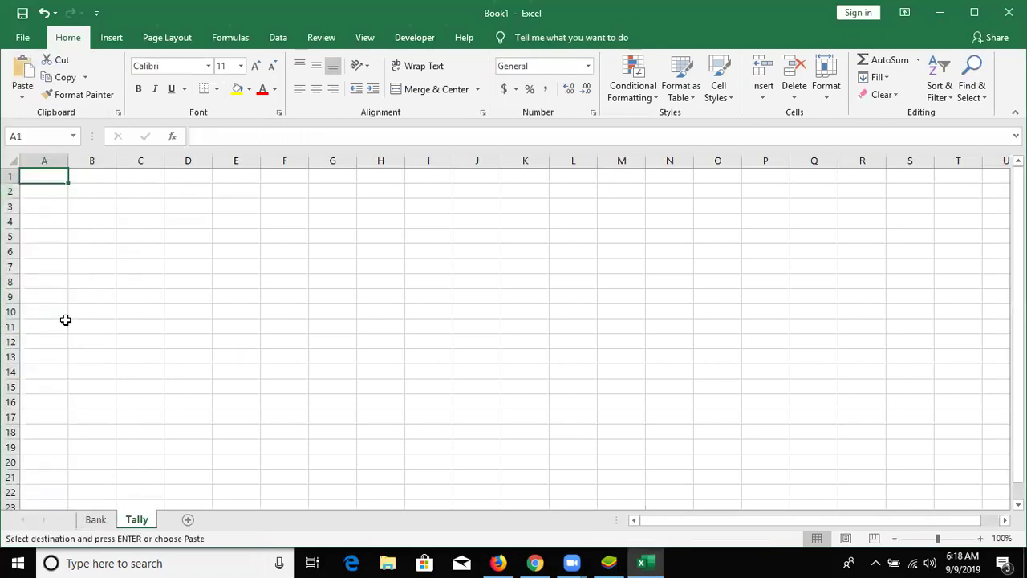
pyautogui.press('Return')
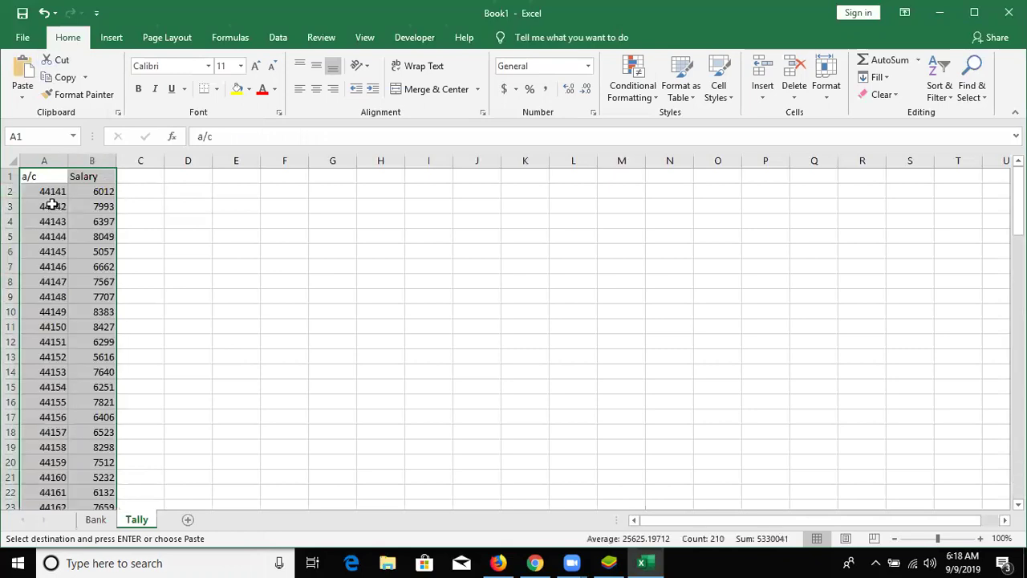
pyautogui.click(50, 191)
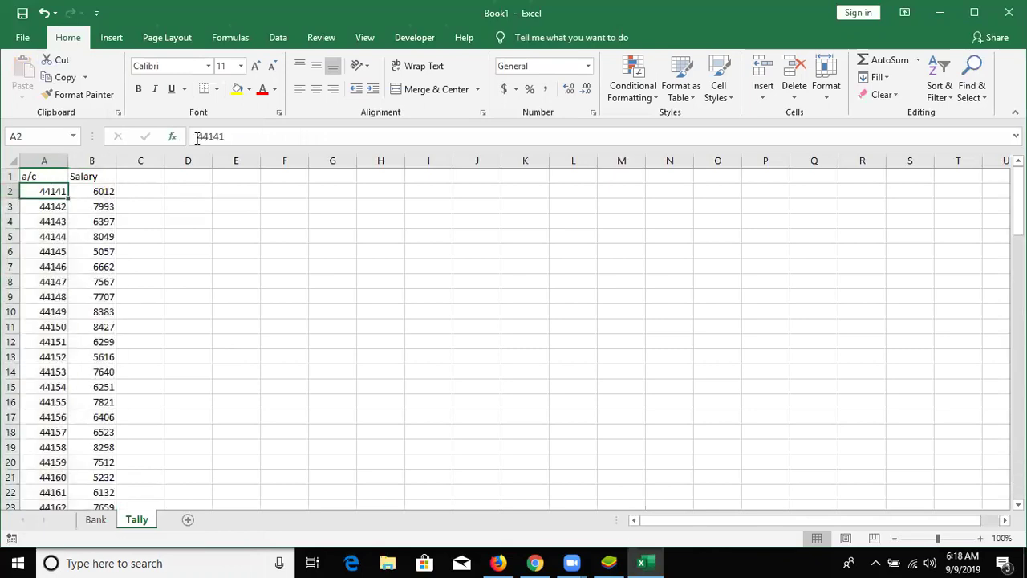
pyautogui.click(200, 138)
pyautogui.write('H')
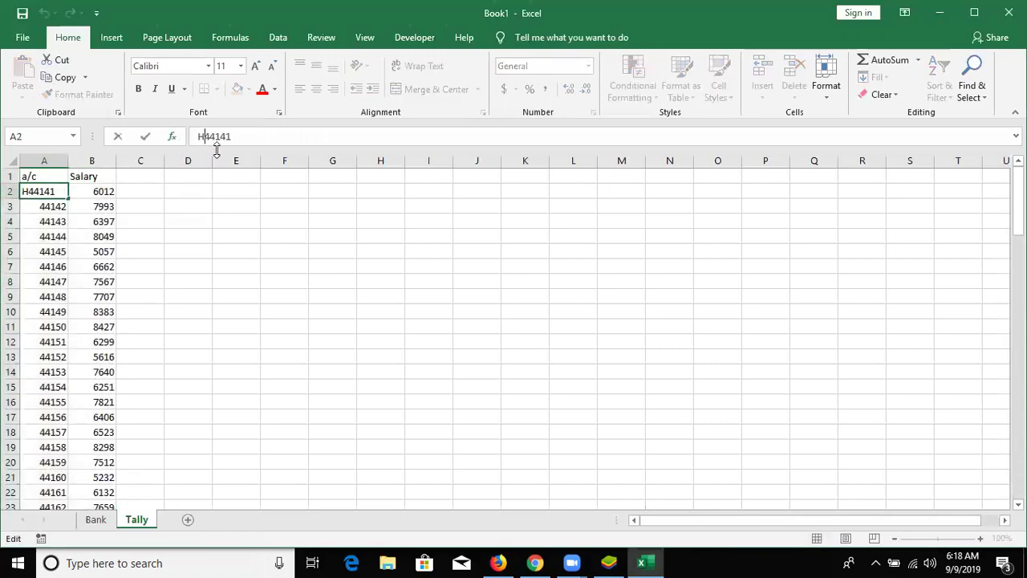
pyautogui.write('DFC')
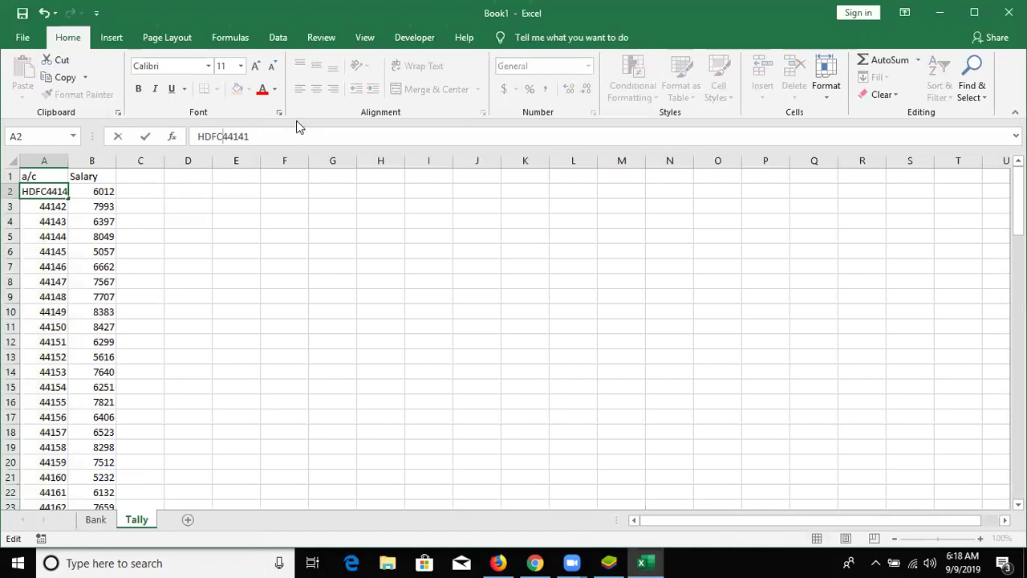
pyautogui.press('Return')
pyautogui.press('Up')
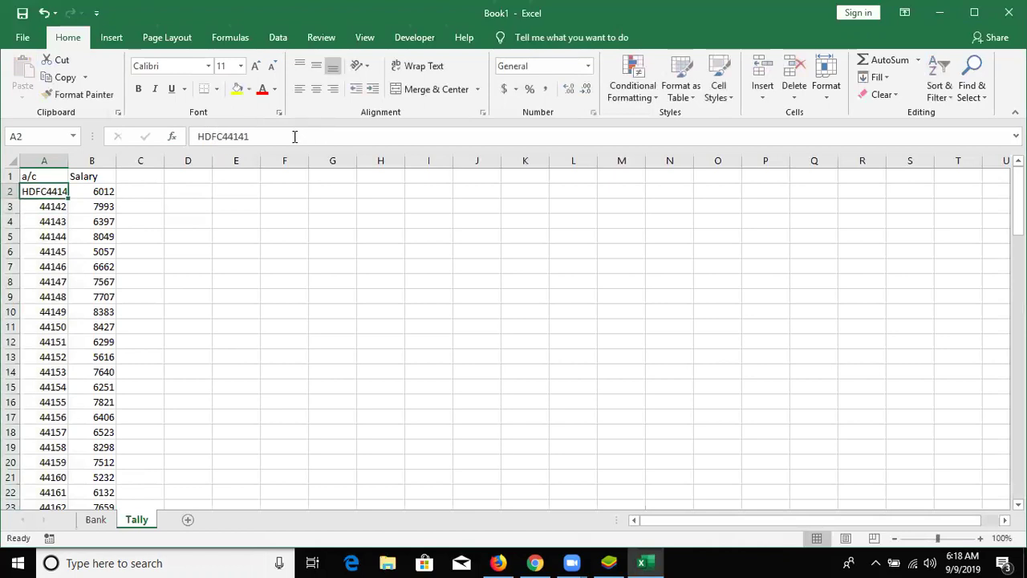
pyautogui.doubleClick(69, 204)
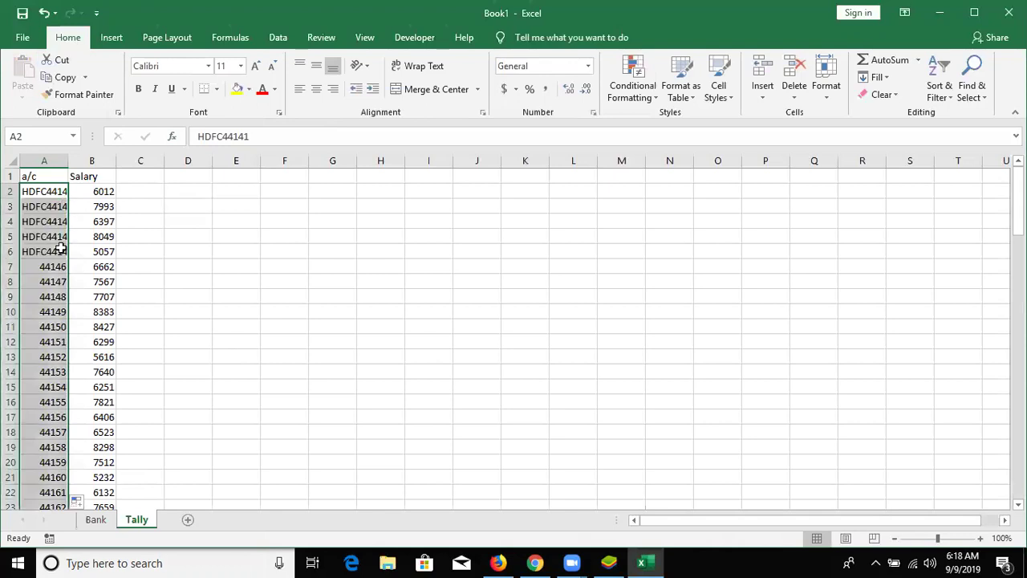
pyautogui.moveTo(71, 158); pyautogui.dragTo(107, 161)
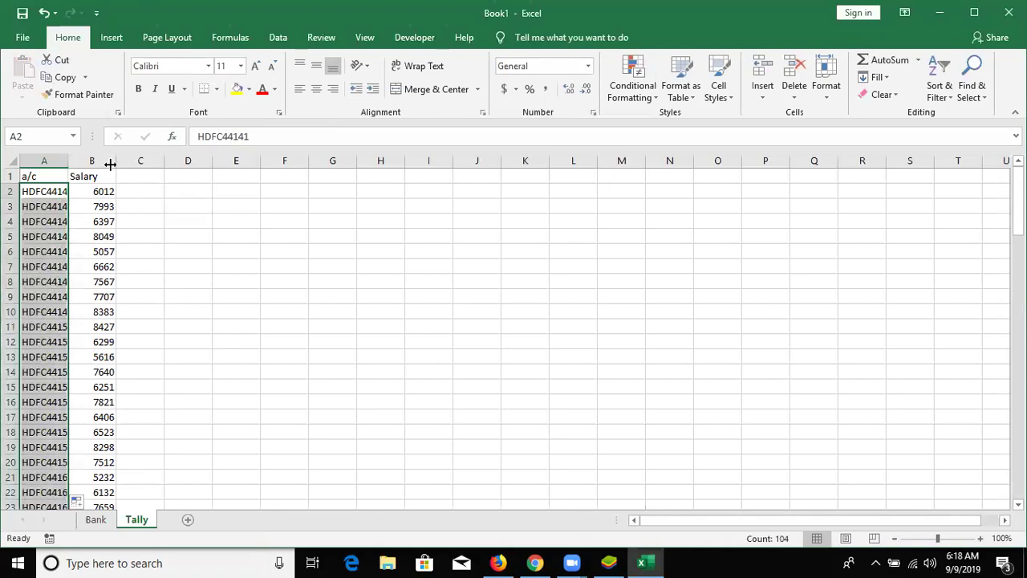
pyautogui.click(50, 357)
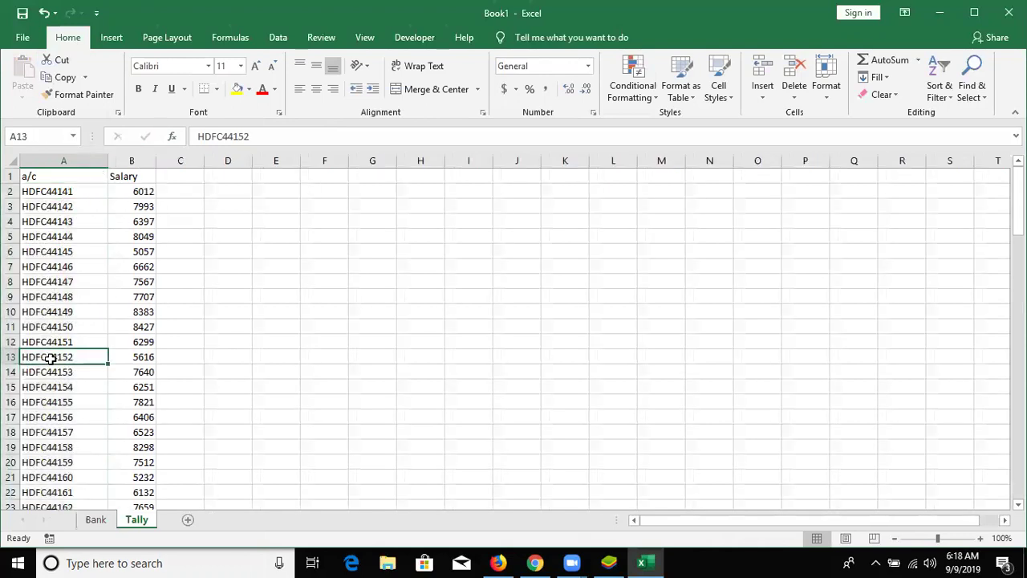
# Change A17 to DBI44156 and A19 to 44158-PNB on the Tally sheet
pyautogui.click(97, 520)
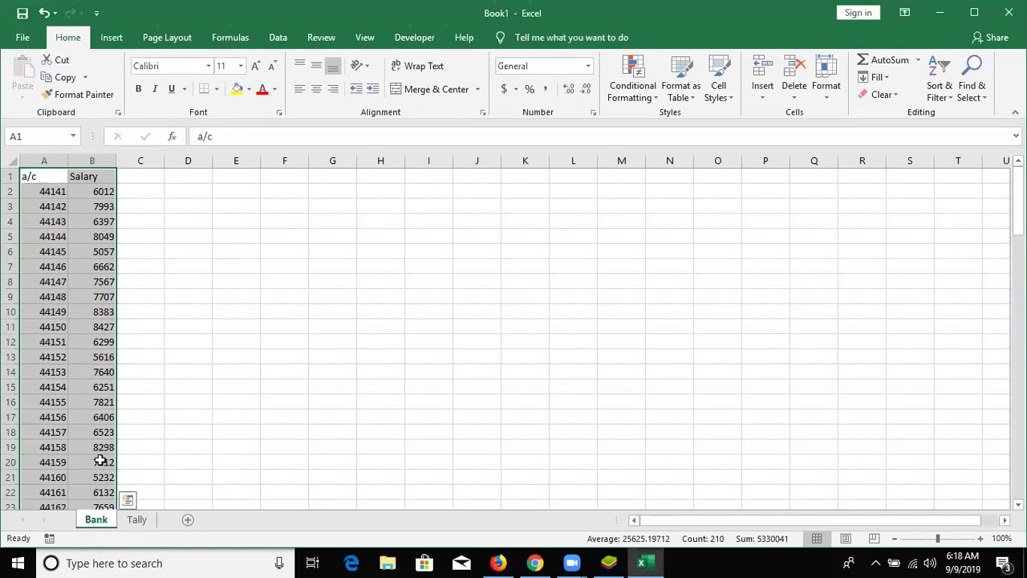
pyautogui.click(136, 520)
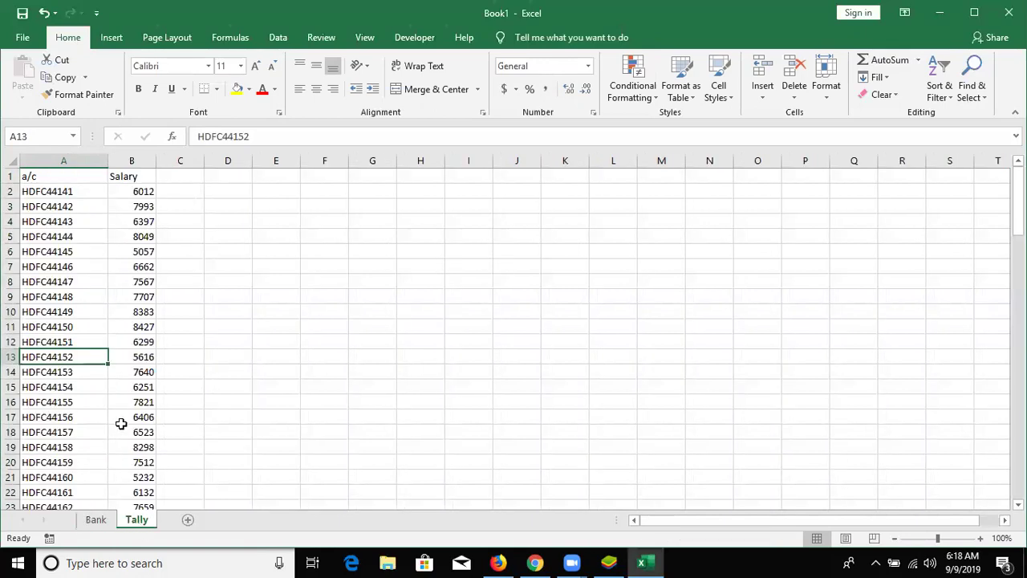
pyautogui.click(41, 414)
pyautogui.doubleClick(42, 415)
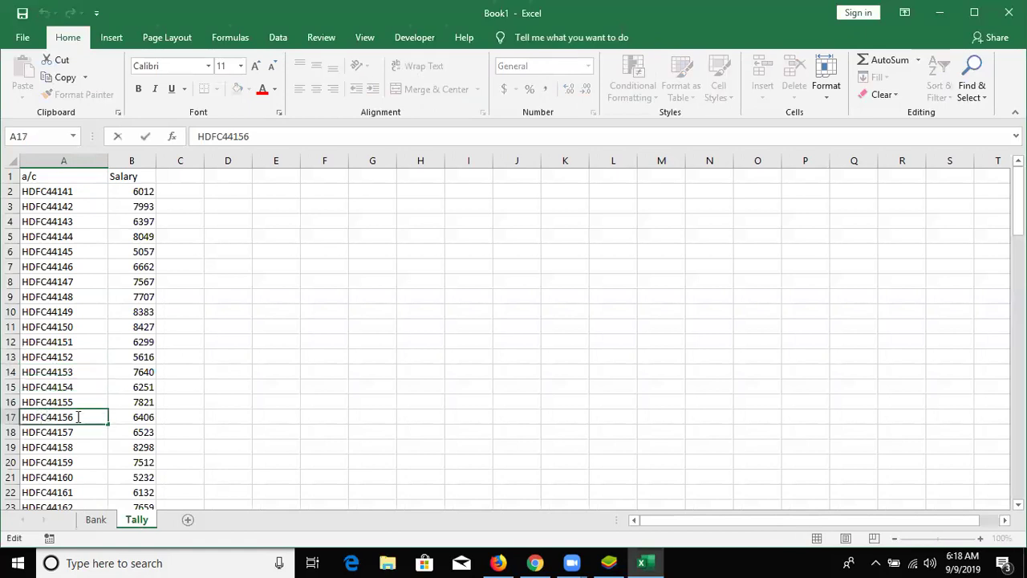
pyautogui.press('BackSpace')
pyautogui.press('BackSpace')
pyautogui.press('BackSpace')
pyautogui.press('BackSpace')
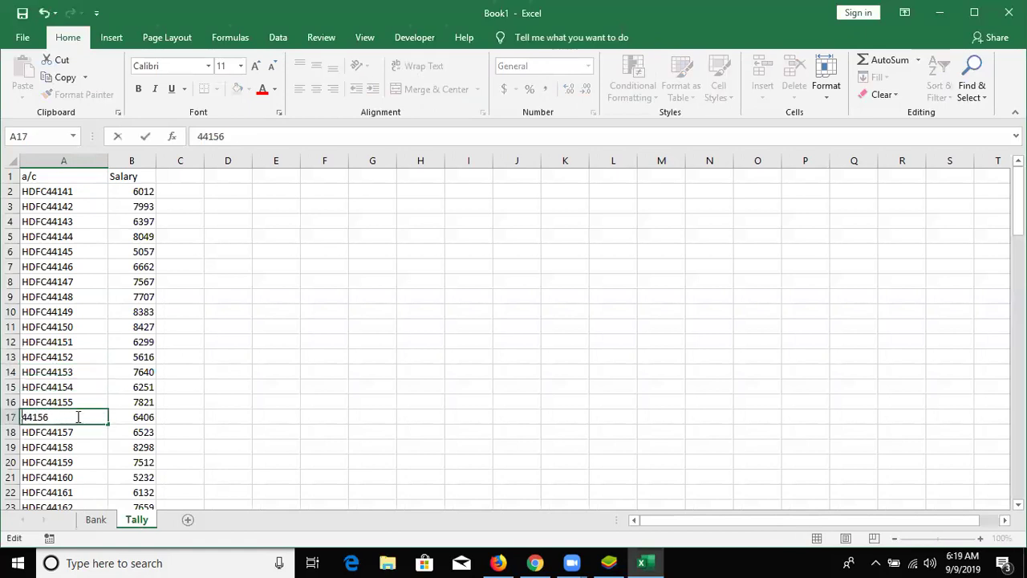
pyautogui.write('DBI')
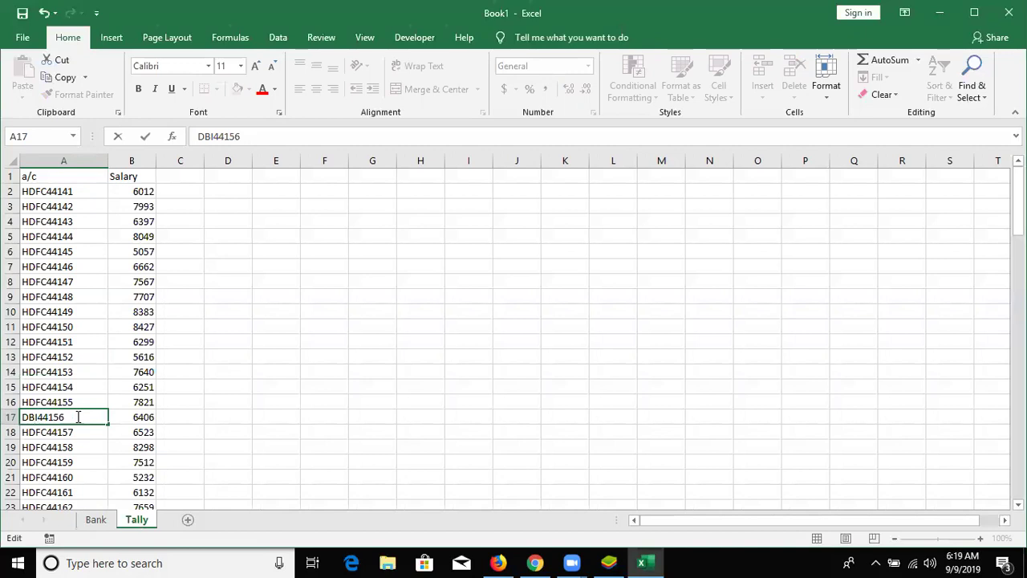
pyautogui.click(83, 443)
pyautogui.doubleClick(83, 443)
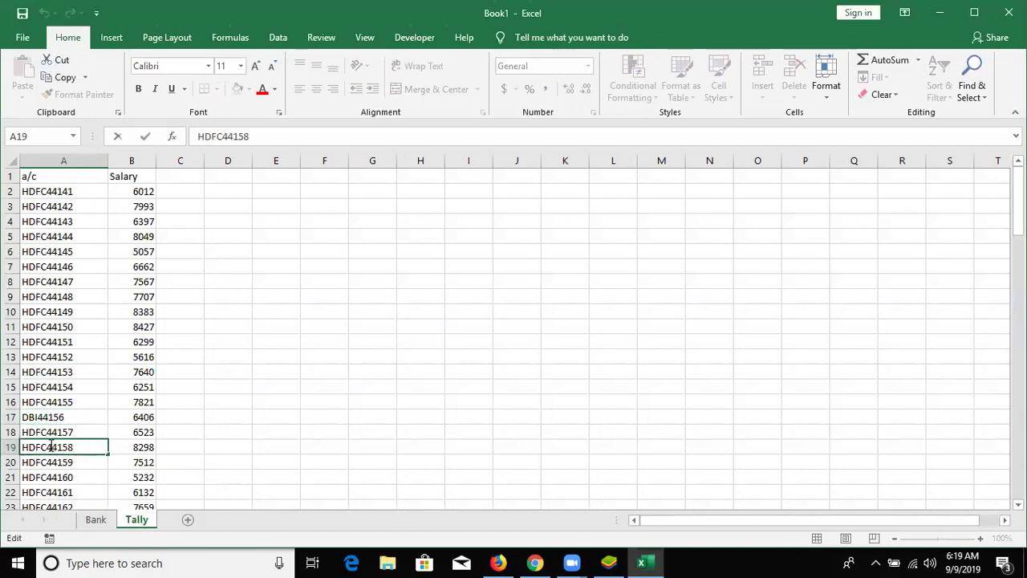
pyautogui.click(49, 446)
pyautogui.press('BackSpace')
pyautogui.press('BackSpace')
pyautogui.press('BackSpace')
pyautogui.press('BackSpace')
pyautogui.write('-')
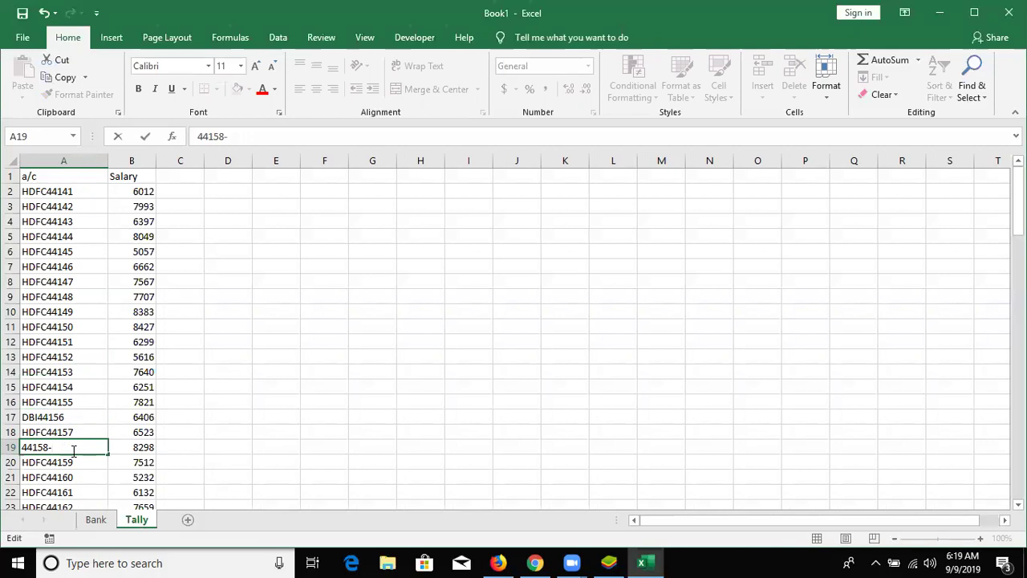
pyautogui.write('PNB')
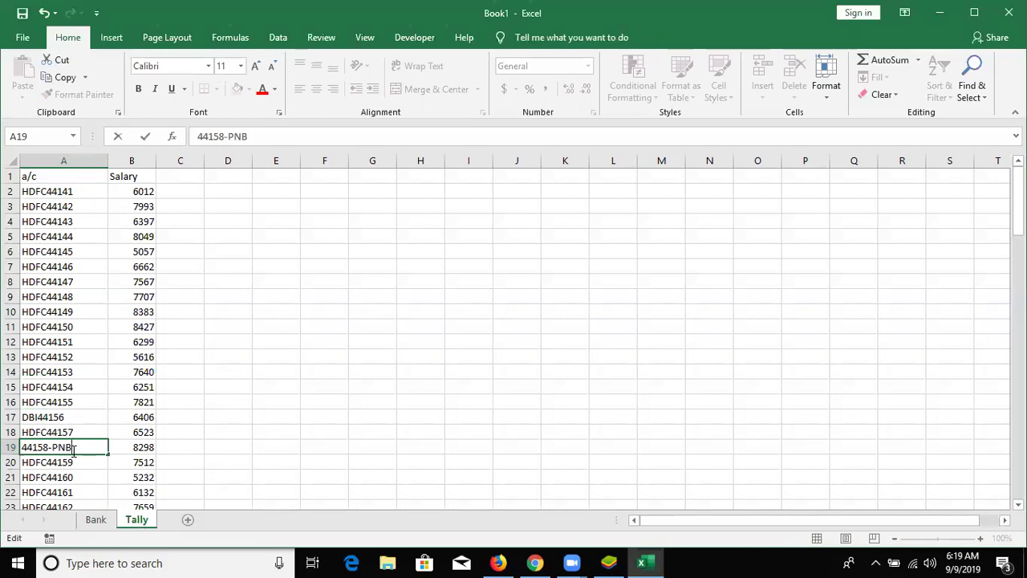
pyautogui.press('Return')
# Change A37 to SV44176ICICI and scroll back to the top of the sheet
pyautogui.scroll(-6, 73, 448)
pyautogui.click(73, 449)
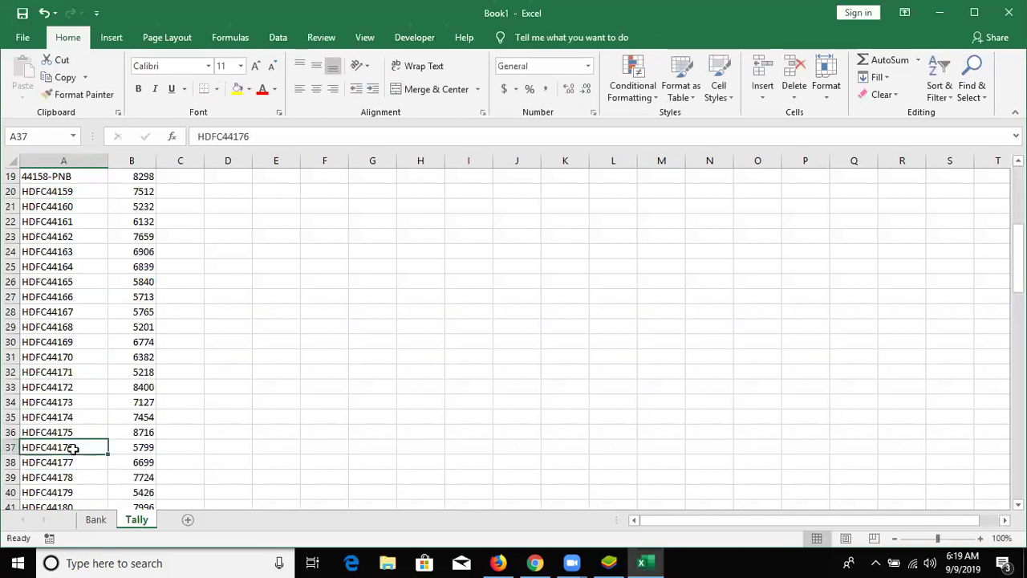
pyautogui.doubleClick(98, 448)
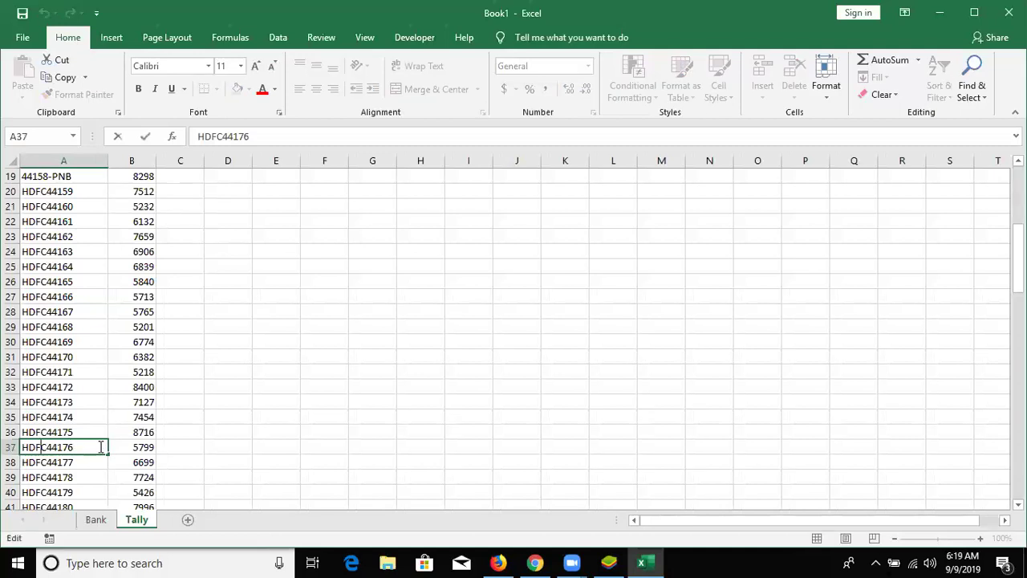
pyautogui.press('Delete')
pyautogui.press('Delete')
pyautogui.press('Delete')
pyautogui.press('Right')
pyautogui.write('PO')
pyautogui.press('BackSpace')
pyautogui.press('BackSpace')
pyautogui.write('SV44176I')
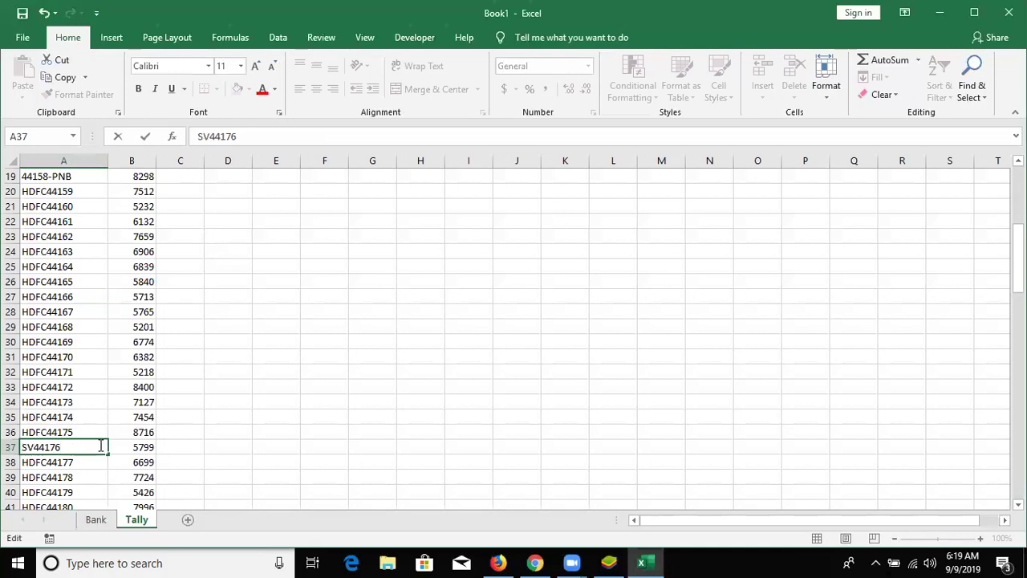
pyautogui.write('CICI')
pyautogui.press('Return')
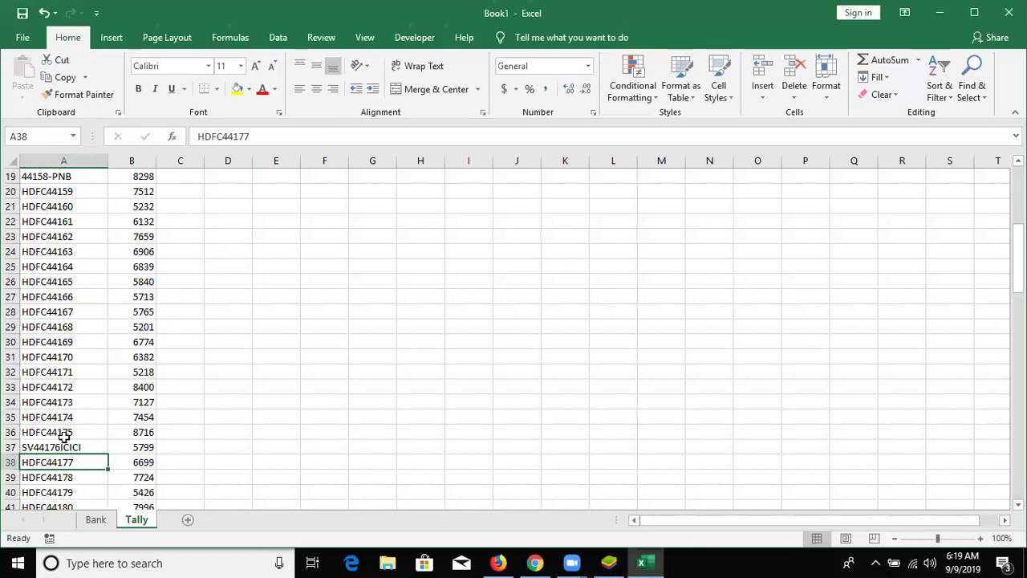
pyautogui.scroll(3, 64, 436)
pyautogui.scroll(3, 64, 435)
# Start a VLOOKUP in Bank's C2 with A2 as the lookup value
pyautogui.click(92, 521)
pyautogui.click(140, 199)
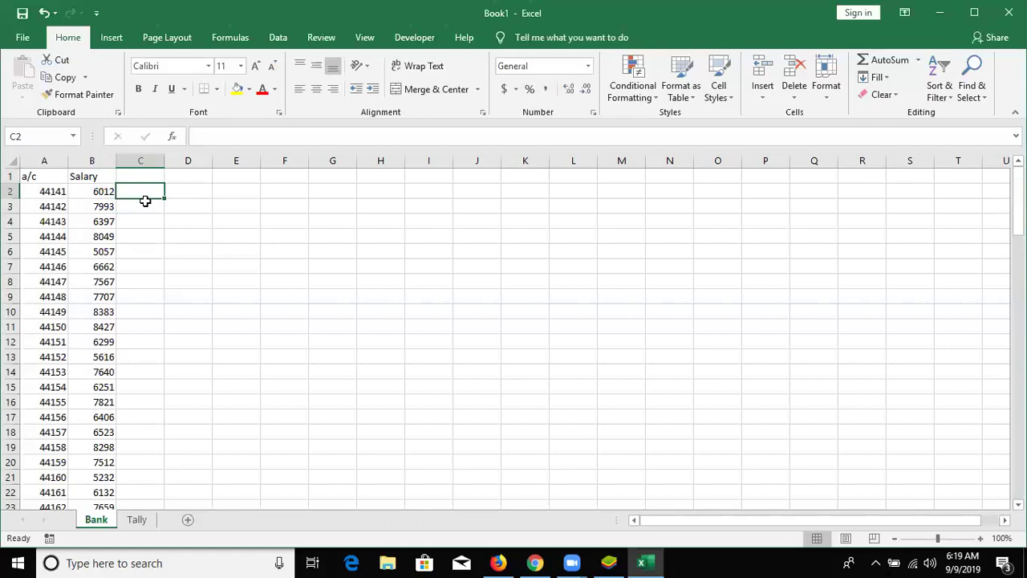
pyautogui.write('=vl')
pyautogui.doubleClick(147, 207)
pyautogui.press('Left')
pyautogui.press('Left')
pyautogui.write(',')
# Finish the formula as =VLOOKUP(A2,Tally!A:B,2,0), then begin editing A2
pyautogui.click(136, 519)
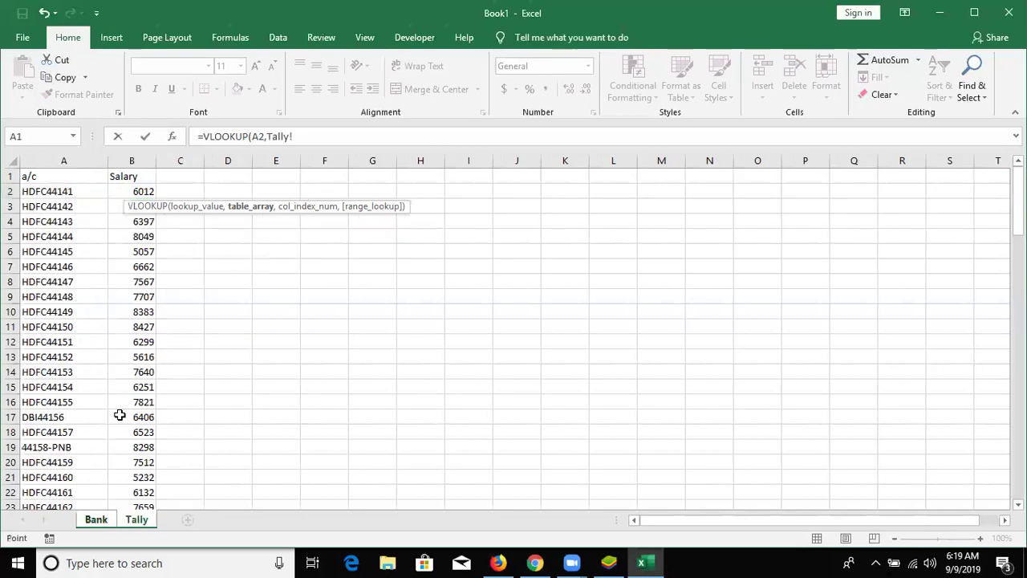
pyautogui.moveTo(57, 161); pyautogui.dragTo(116, 161)
pyautogui.write(',2,0')
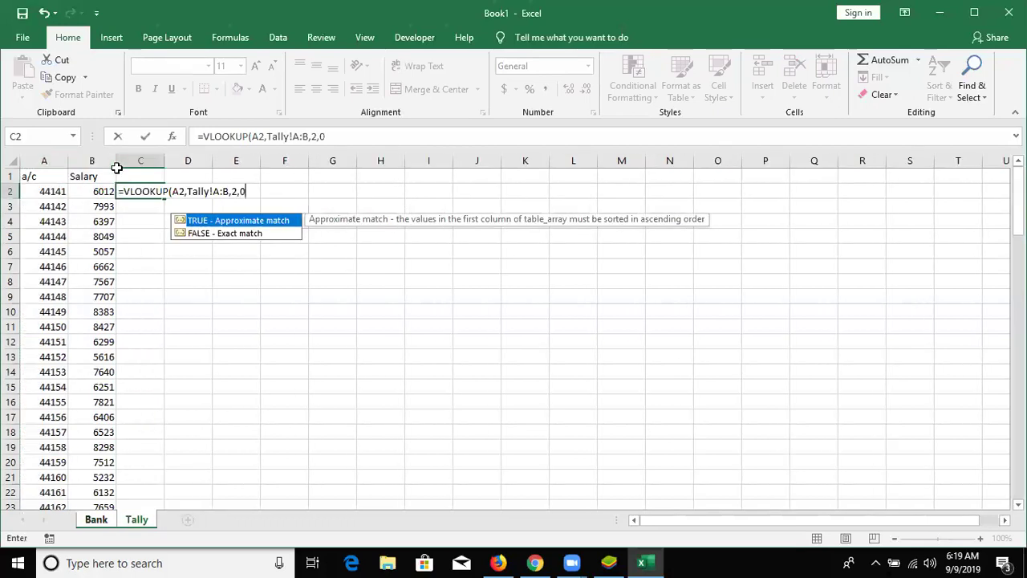
pyautogui.press('Return')
pyautogui.press('Up')
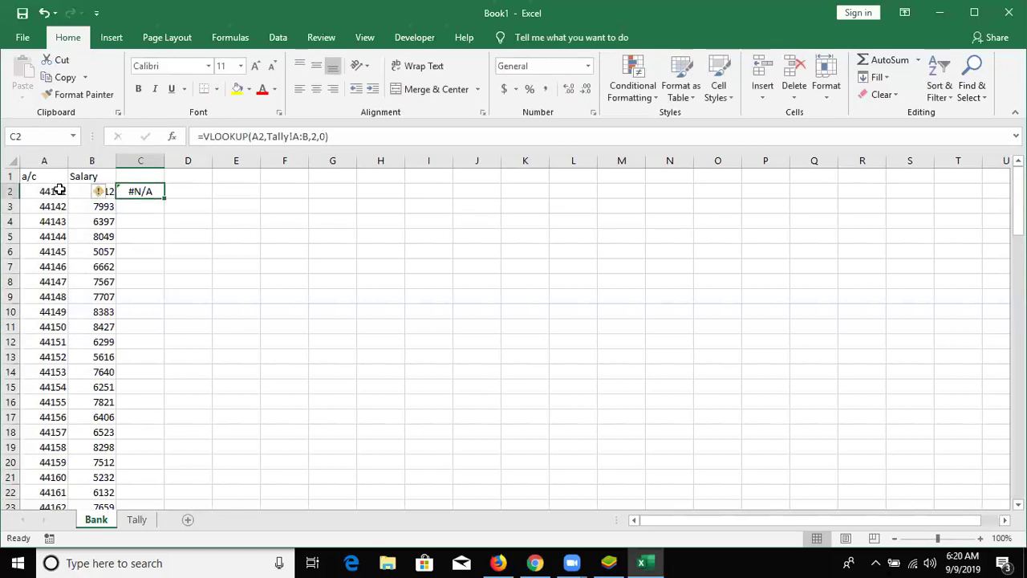
pyautogui.click(59, 189)
pyautogui.click(198, 136)
# Try A2 as *44141*, undo it, and delete the VLOOKUP formula from C2
pyautogui.write('*')
pyautogui.write('*')
pyautogui.press('Return')
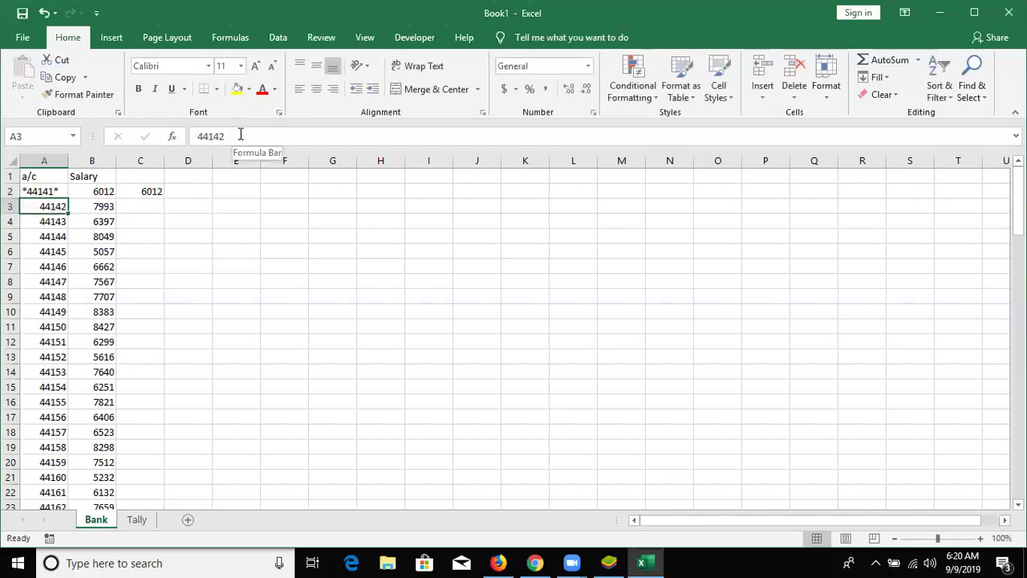
pyautogui.hotkey('ctrl', 'z')
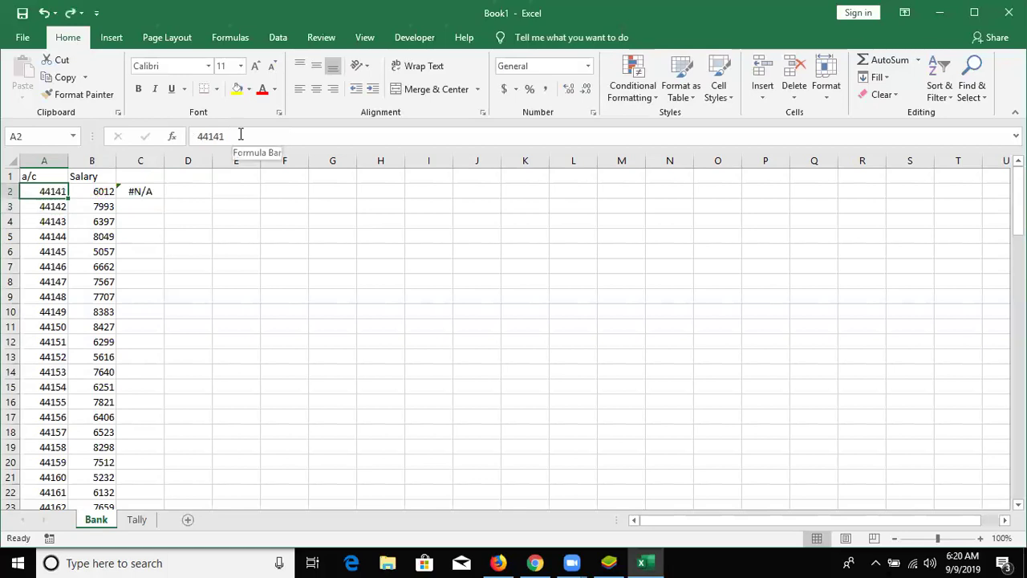
pyautogui.press('Right')
pyautogui.press('Right')
pyautogui.press('Delete')
pyautogui.press('Left')
pyautogui.press('Left')
# Find 44141 on Tally, trial-paste its 6012 salary into Bank's C2, then undo
pyautogui.hotkey('ctrl', 'c')
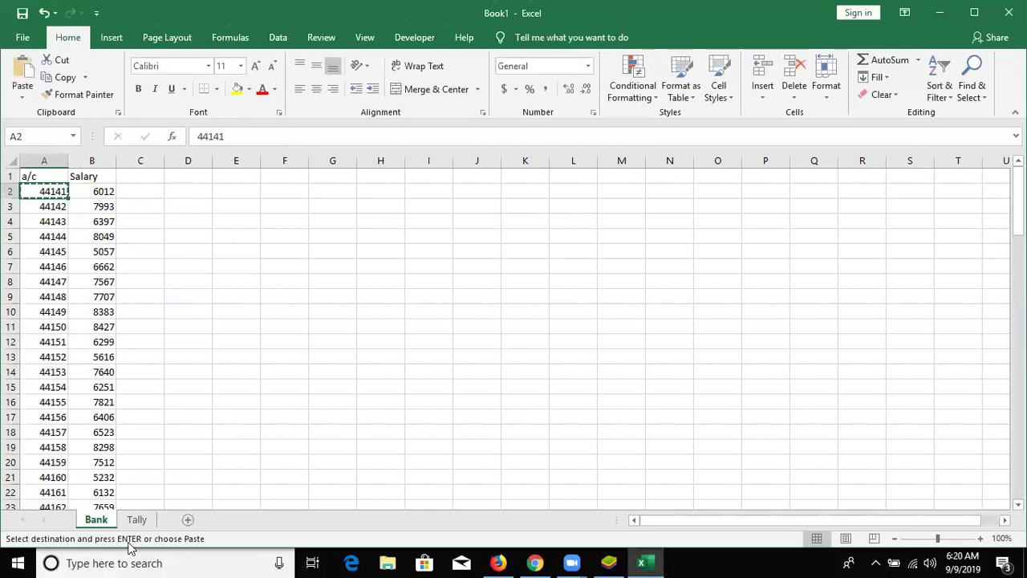
pyautogui.click(137, 522)
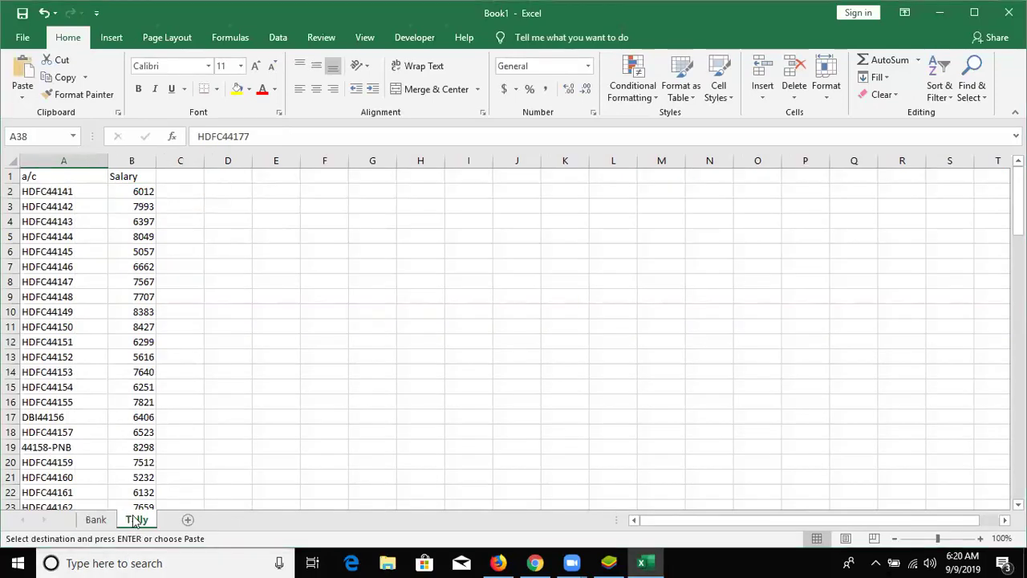
pyautogui.hotkey('ctrl', 'f')
pyautogui.press('Return')
pyautogui.press('Escape')
pyautogui.press('Right')
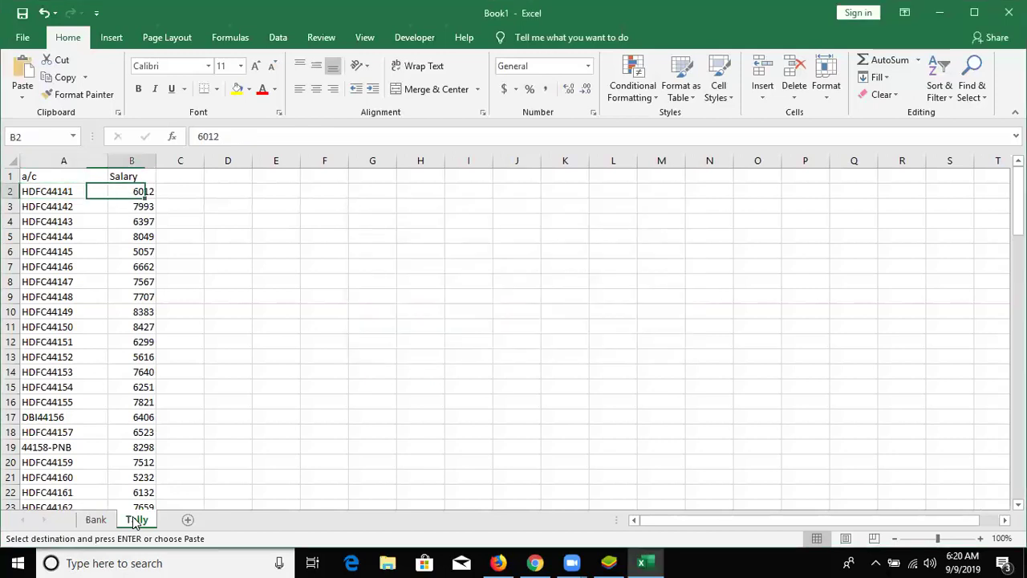
pyautogui.hotkey('ctrl', 'c')
pyautogui.click(96, 520)
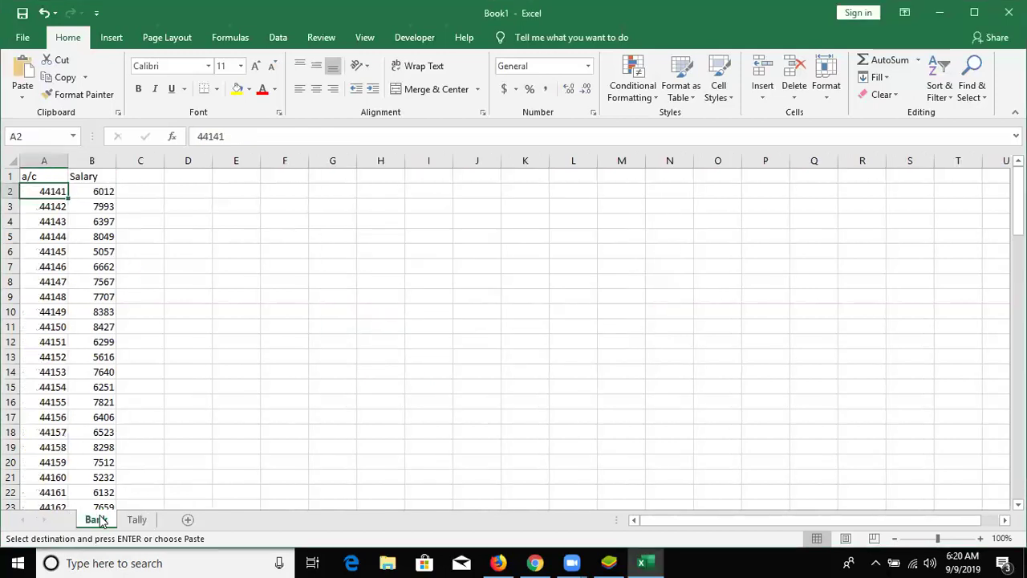
pyautogui.press('Right')
pyautogui.press('Right')
pyautogui.hotkey('ctrl', 'v')
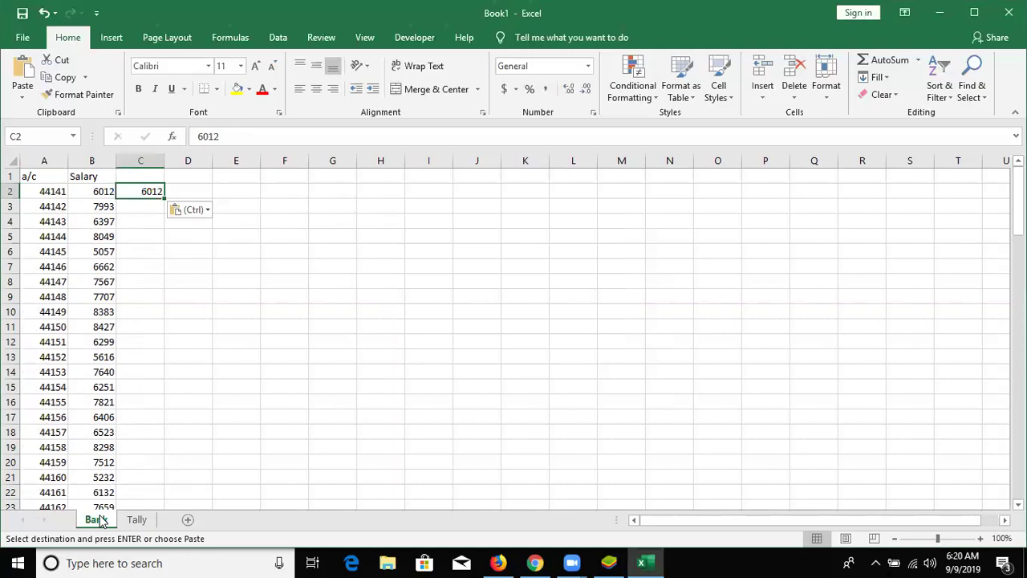
pyautogui.hotkey('ctrl', 'z')
pyautogui.press('Left')
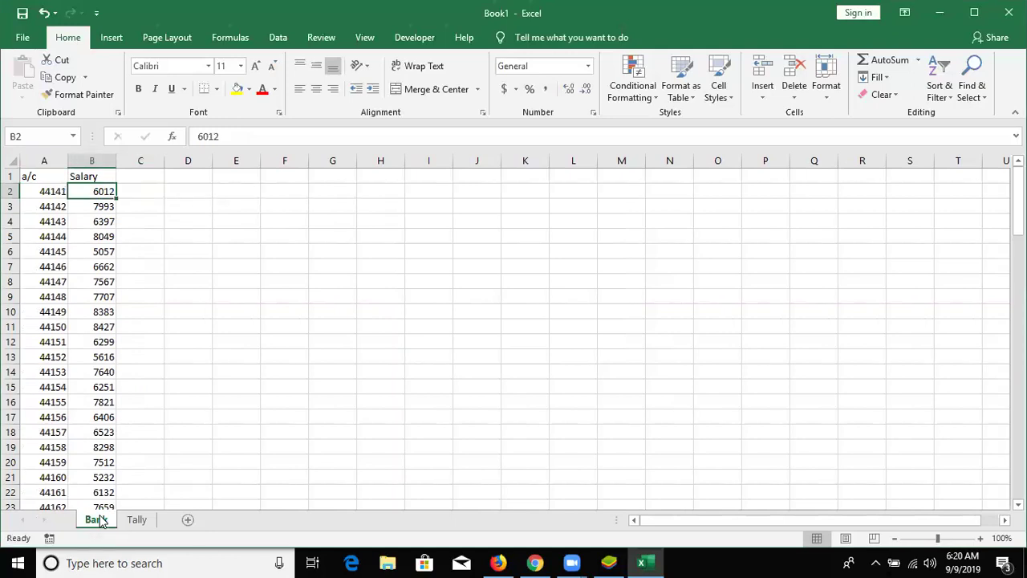
pyautogui.press('Left')
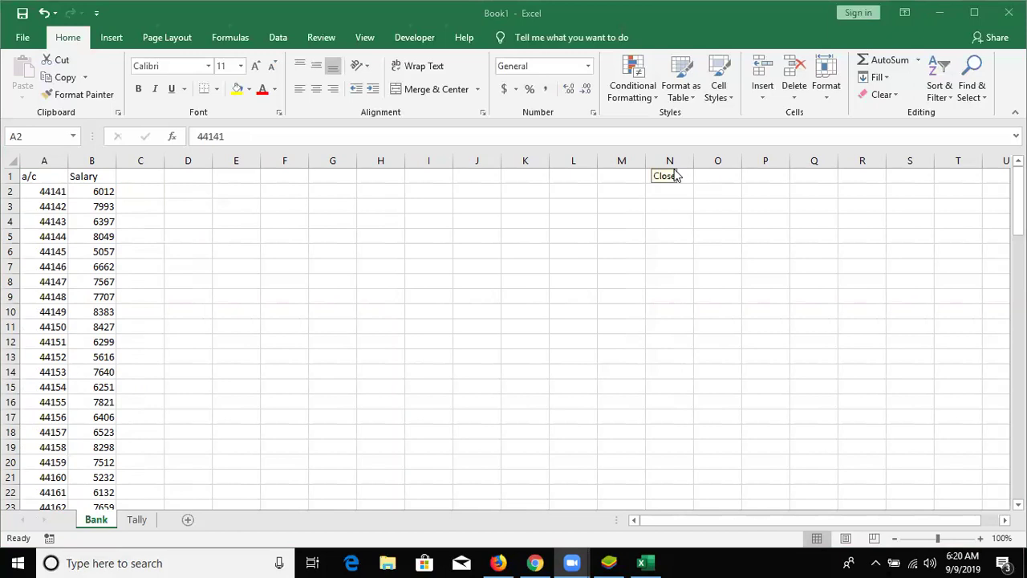
# Open the Visual Basic editor from the Developer tab and insert a new module
pyautogui.click(283, 44)
pyautogui.click(430, 41)
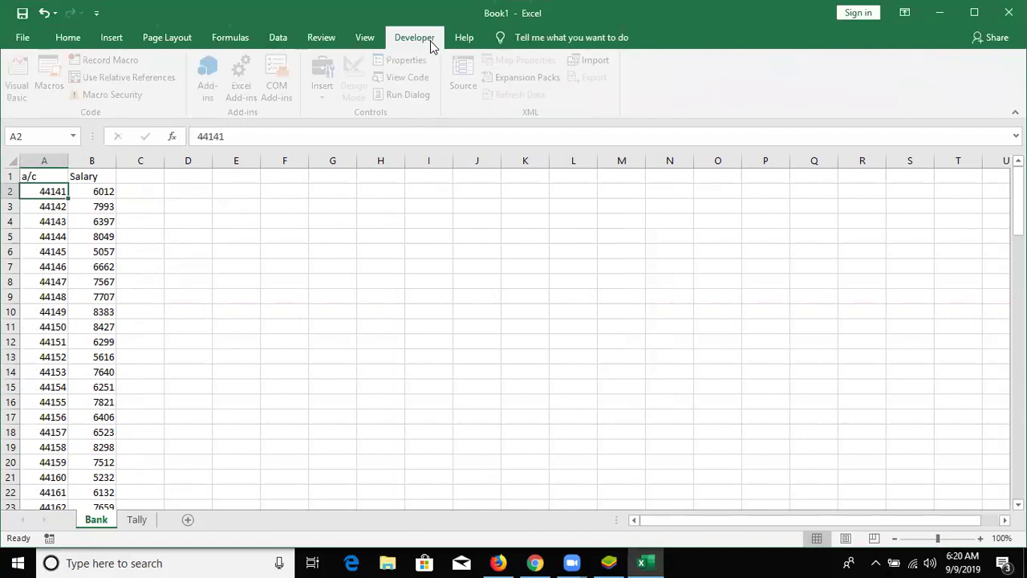
pyautogui.click(16, 93)
pyautogui.click(108, 27)
pyautogui.click(124, 78)
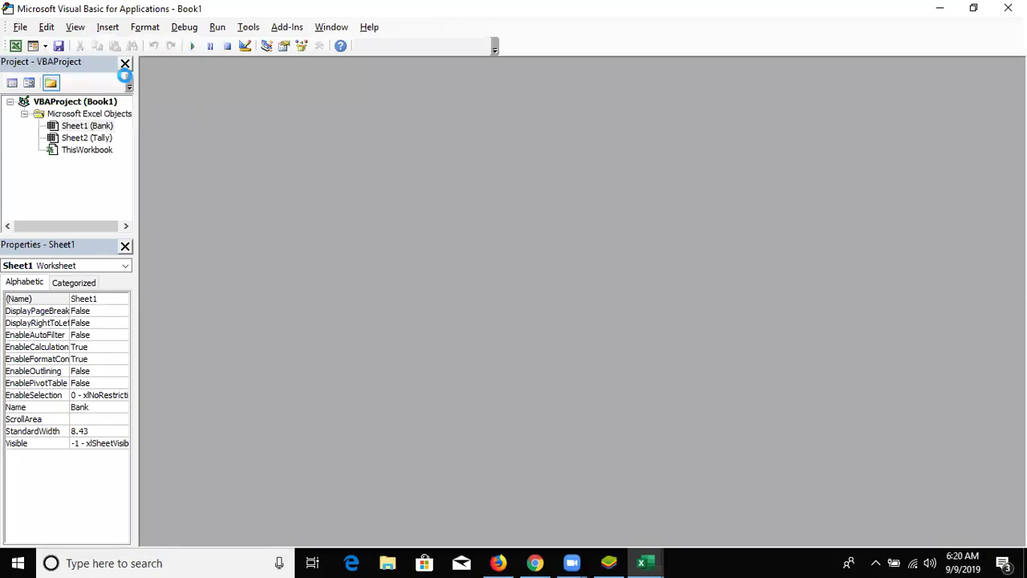
# Write an empty Sub check() procedure, then return to Excel at cell C2
pyautogui.write('sub rr')
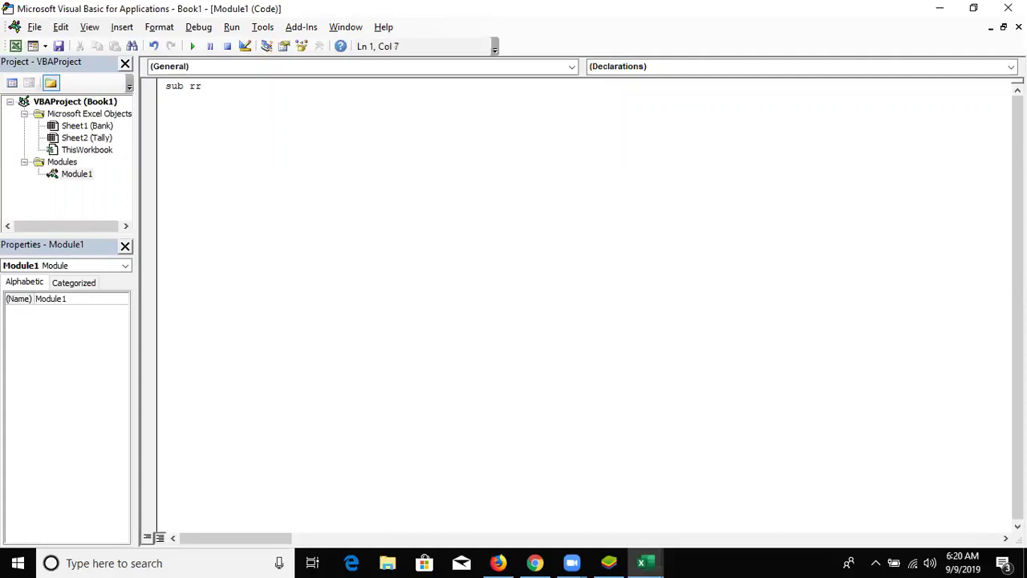
pyautogui.press('BackSpace')
pyautogui.press('BackSpace')
pyautogui.press('BackSpace')
pyautogui.write('rr')
pyautogui.press('BackSpace')
pyautogui.press('BackSpace')
pyautogui.write('check()')
pyautogui.press('Return')
pyautogui.press('Return')
pyautogui.press('Return')
pyautogui.press('Return')
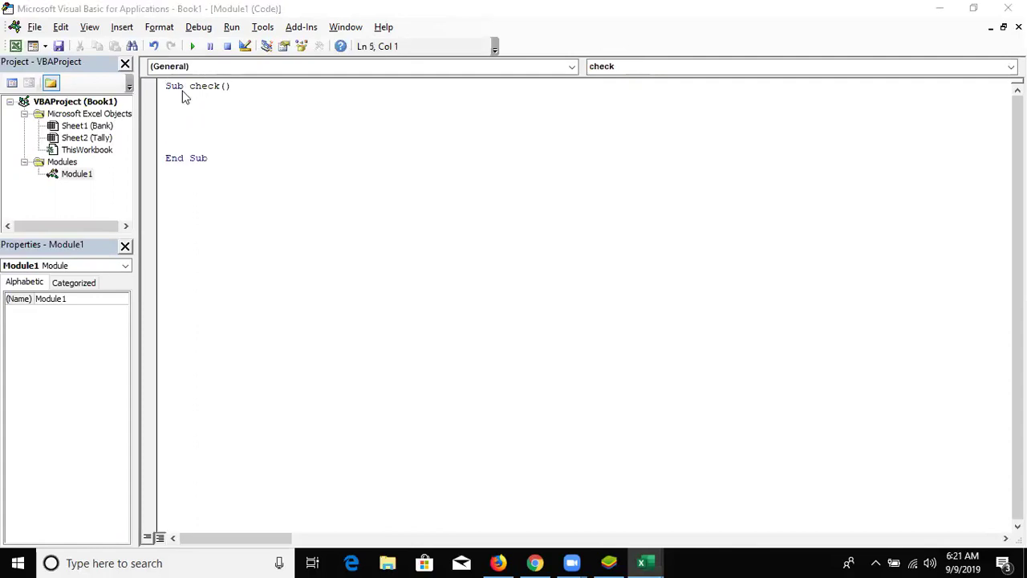
pyautogui.hotkey('alt', 'F11')
pyautogui.press('Right')
pyautogui.press('Right')
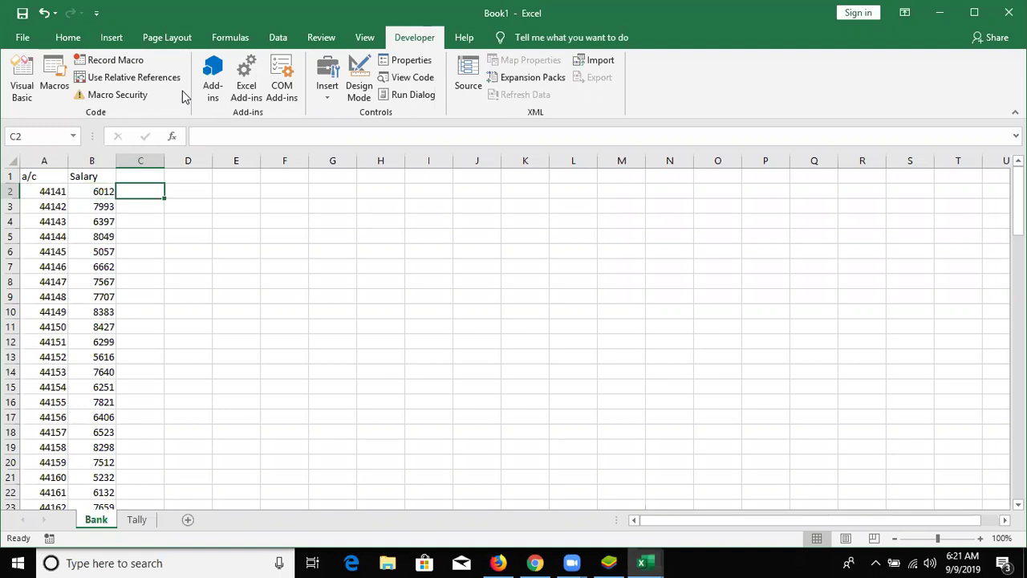
# Back in the VBA editor, discard a mistyped loop line and complete the check() header
pyautogui.hotkey('alt', 'F11')
pyautogui.press('Up')
pyautogui.press('Return')
pyautogui.press('Up')
pyautogui.write('for ')
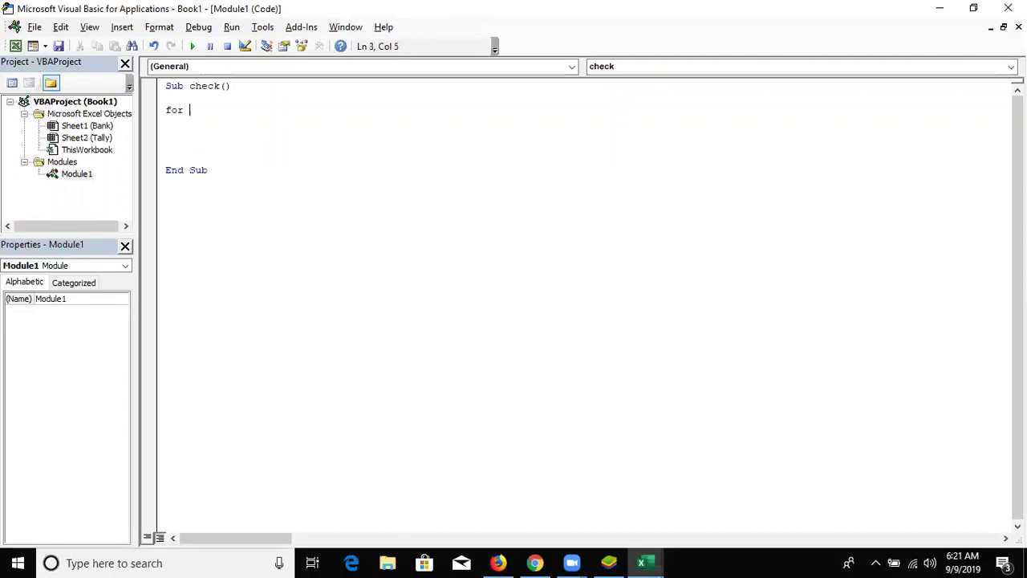
pyautogui.write('each e in selectr')
pyautogui.press('BackSpace')
pyautogui.press('BackSpace')
pyautogui.press('BackSpace')
pyautogui.press('BackSpace')
pyautogui.press('BackSpace')
pyautogui.press('BackSpace')
pyautogui.write(')')
pyautogui.press('Return')
pyautogui.press('Return')
# Declare r As Range, add a For Each r In Selection loop ending in Next i, and begin Dim k
pyautogui.write('dimr as ')
pyautogui.write('ra')
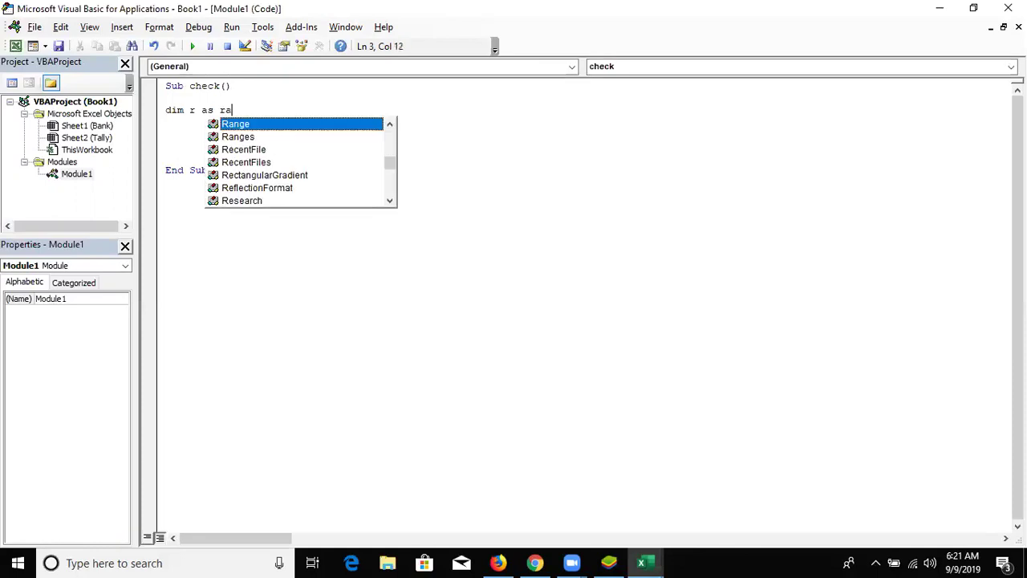
pyautogui.press('Return')
pyautogui.press('Return')
pyautogui.write('for ')
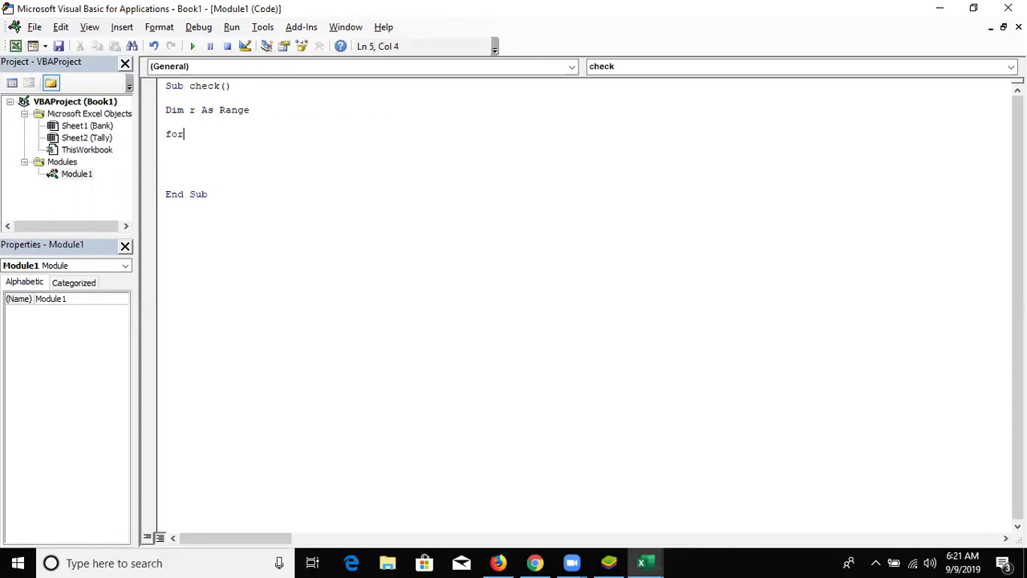
pyautogui.write('each r in se')
pyautogui.write('lection')
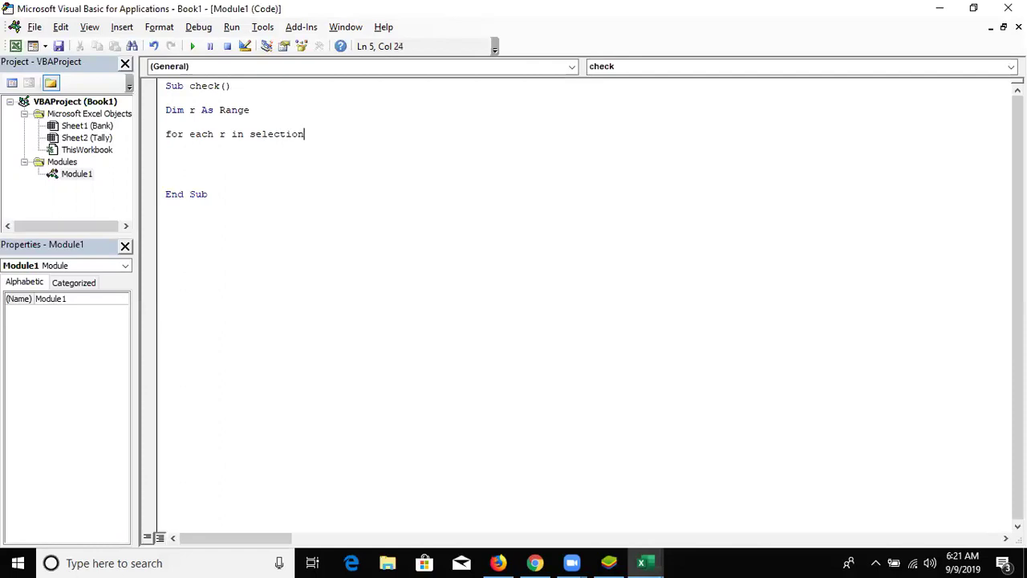
pyautogui.press('Return')
pyautogui.press('Return')
pyautogui.press('Return')
pyautogui.write('next i')
pyautogui.press('Up')
pyautogui.press('Up')
pyautogui.press('Up')
pyautogui.press('Up')
pyautogui.press('Up')
pyautogui.press('Up')
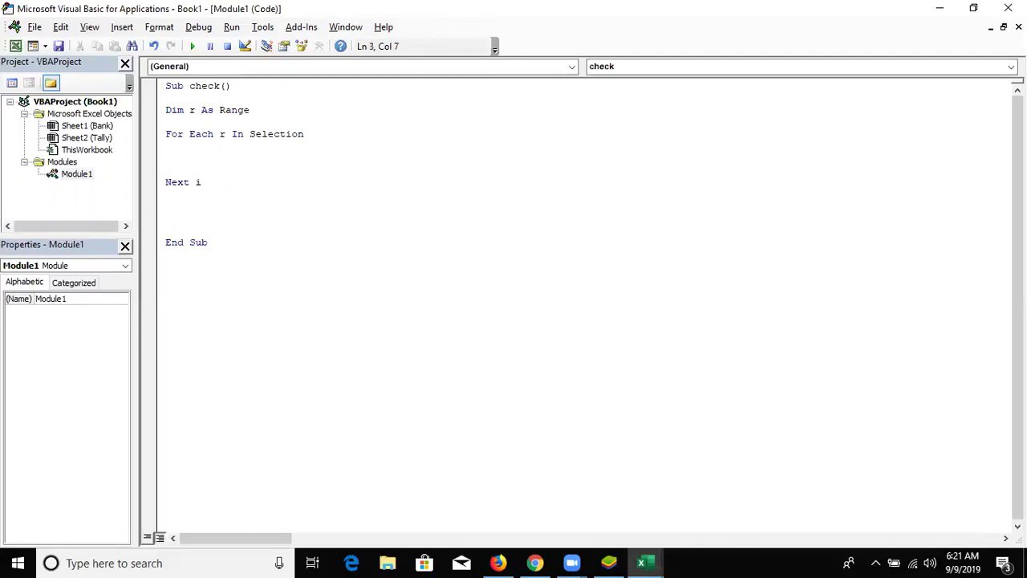
pyautogui.write('dim k ')
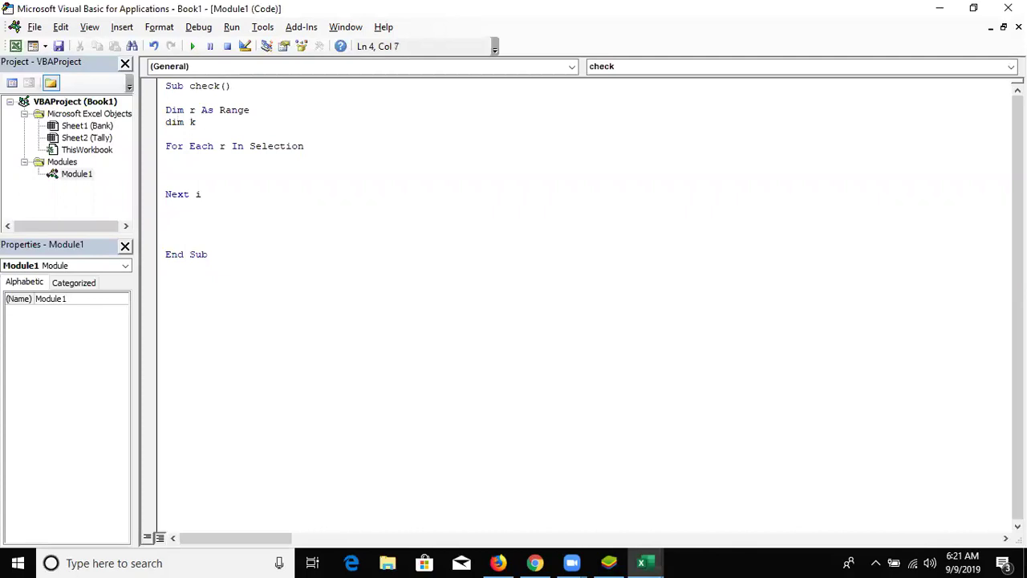
pyautogui.write('as Ra')
# Finish Dim k As Range and start For Each k In Sheets("Tally").Range("A1", Range("A1")..
pyautogui.press('Tab')
pyautogui.press('Down')
pyautogui.press('Down')
pyautogui.press('Down')
pyautogui.press('Return')
pyautogui.press('Return')
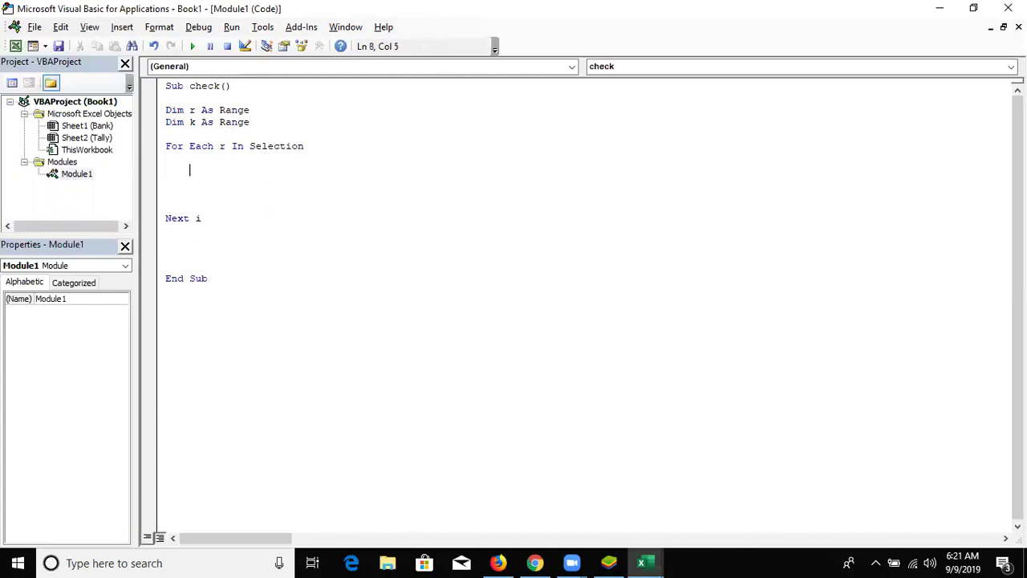
pyautogui.write('for ')
pyautogui.write('k')
pyautogui.press('BackSpace')
pyautogui.press('BackSpace')
pyautogui.write('each k in ')
pyautogui.write('sheets')
pyautogui.write('("Tally')
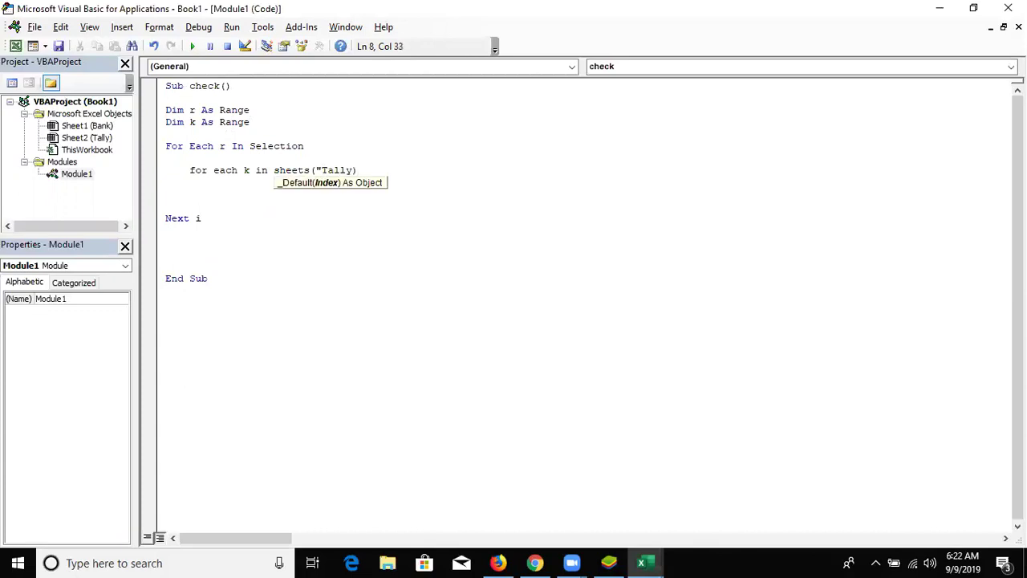
pyautogui.press('BackSpace')
pyautogui.write(')')
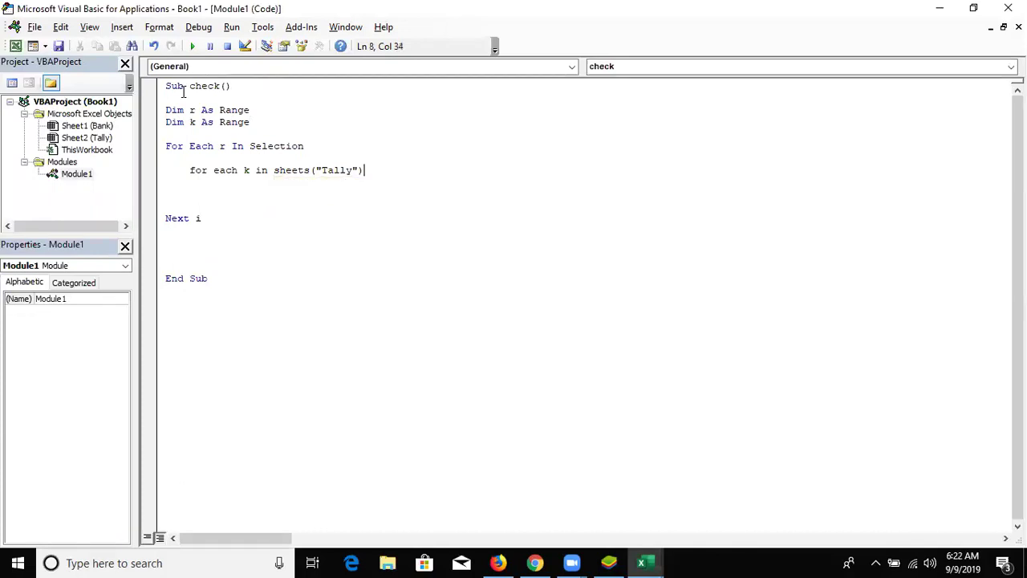
pyautogui.write('.range("A1"')
pyautogui.write(',range("A1"')
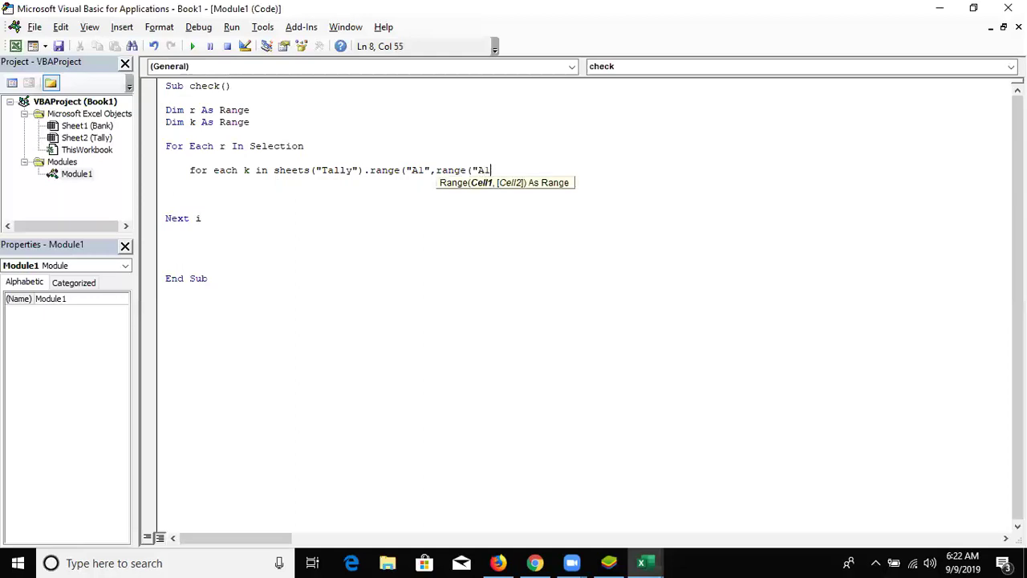
pyautogui.write(')')
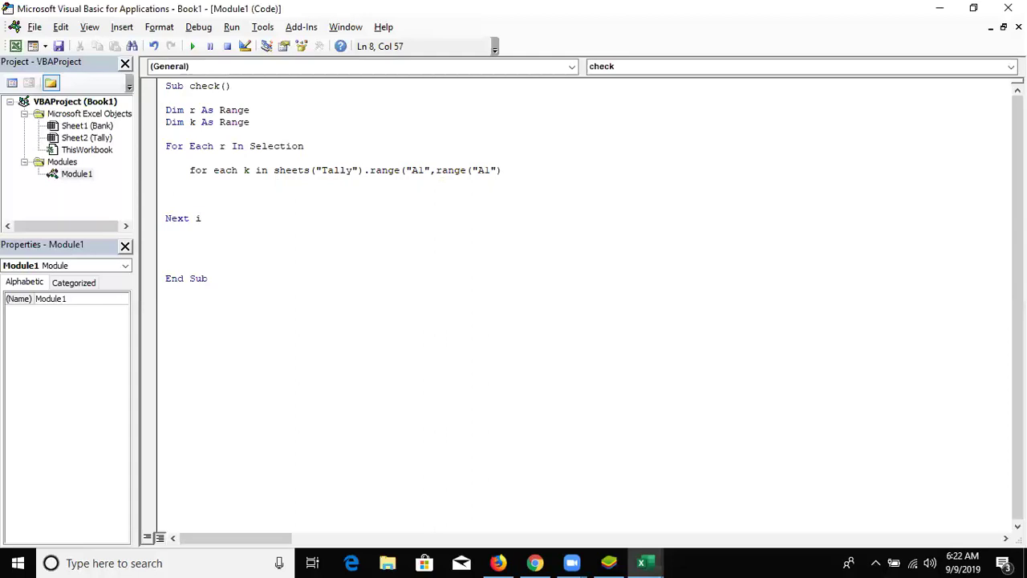
pyautogui.write('.e')
# Complete the inner loop's range with .End(xlUp)
pyautogui.press('Down')
pyautogui.press('Tab')
pyautogui.write('(')
pyautogui.press('Down')
pyautogui.press('Up')
pyautogui.press('Down')
pyautogui.press('Down')
pyautogui.press('Down')
pyautogui.press('Tab')
pyautogui.write(')')
# Close the inner loop with Next i and return to Excel
pyautogui.press('Down')
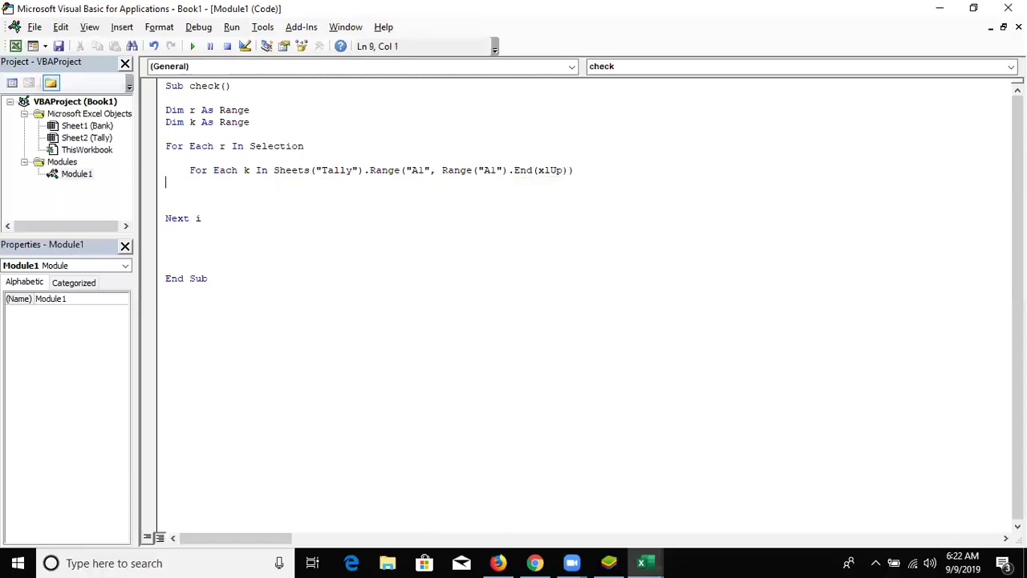
pyautogui.press('Return')
pyautogui.press('Return')
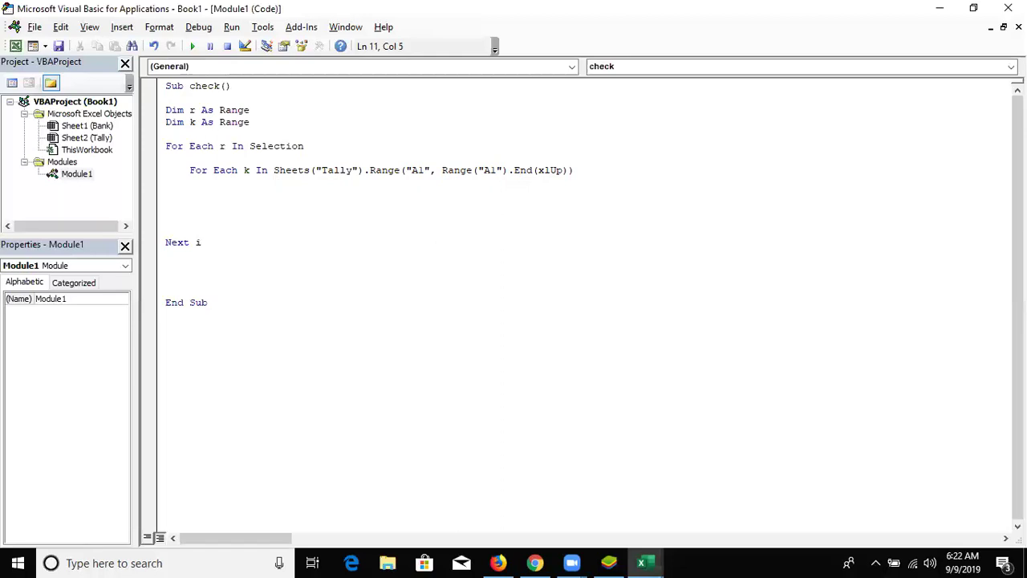
pyautogui.write('neqa')
pyautogui.press('BackSpace')
pyautogui.press('BackSpace')
pyautogui.write('xt i')
pyautogui.press('Return')
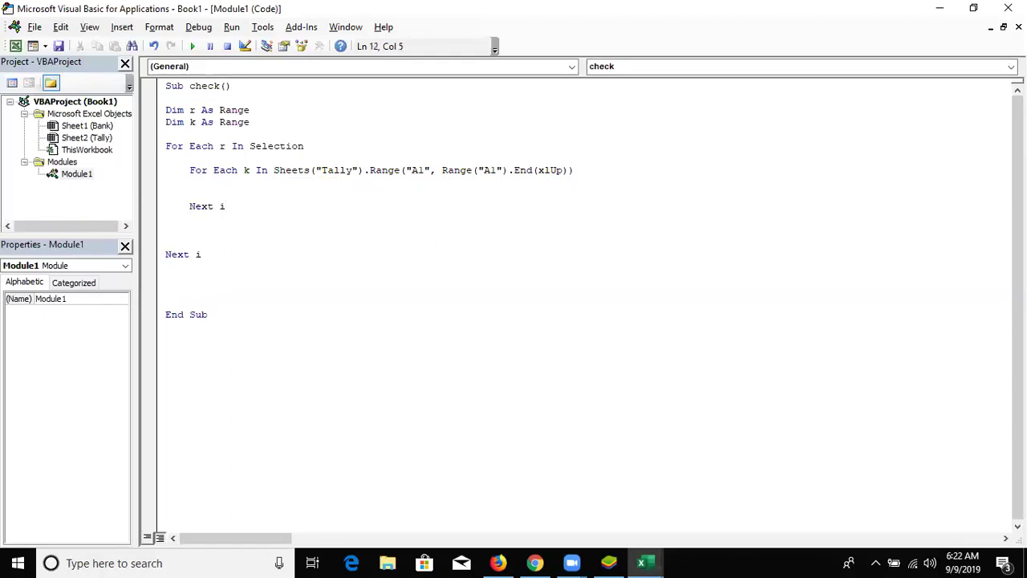
pyautogui.hotkey('alt', 'F11')
# Select the current sheet's a/c values from A2 down to the last entry
pyautogui.click(45, 195)
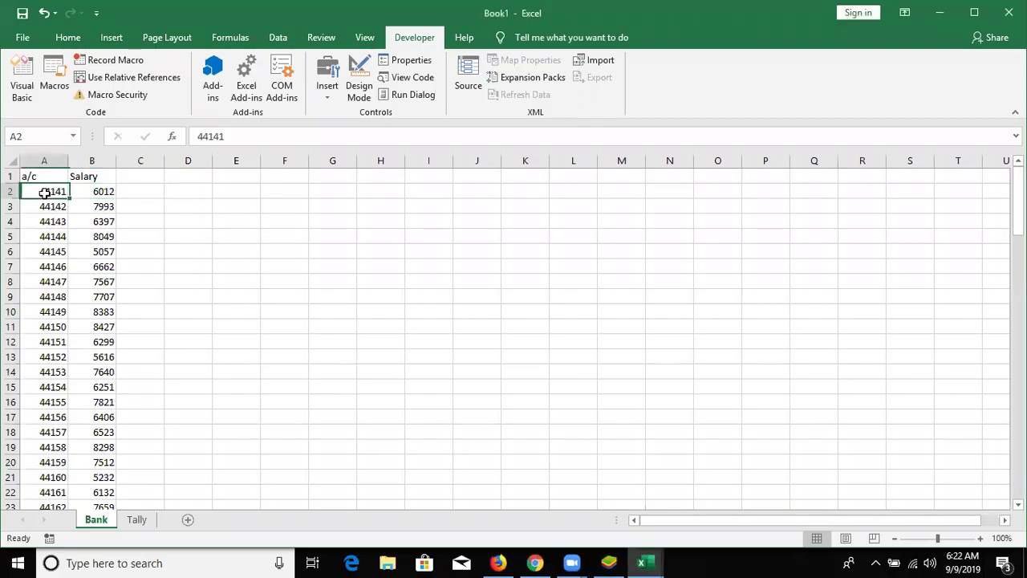
pyautogui.hotkey('ctrl', 'shift', 'Down')
pyautogui.scroll(4, 44, 200)
pyautogui.scroll(8, 44, 199)
pyautogui.scroll(15, 43, 199)
pyautogui.scroll(1, 43, 199)
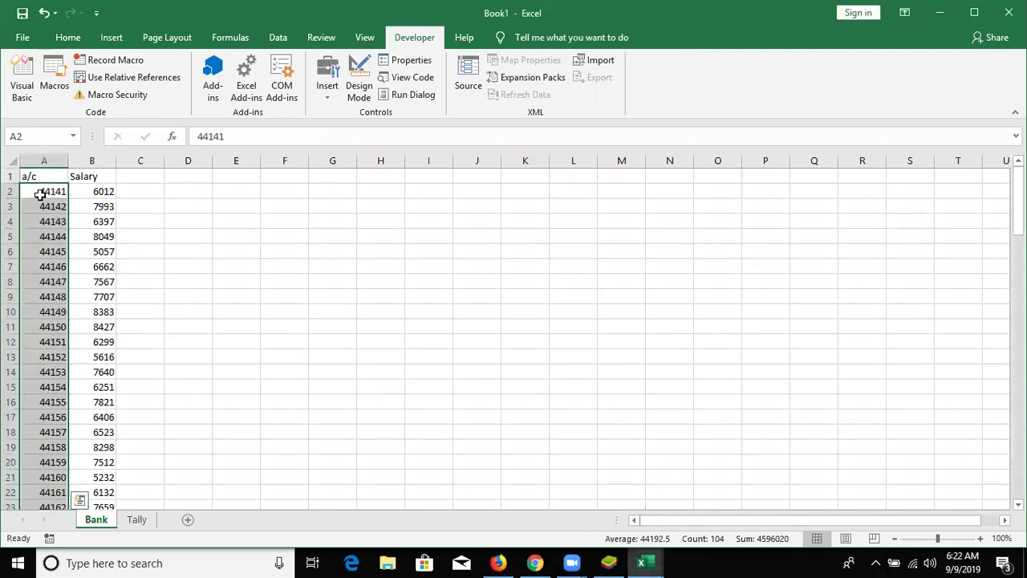
# On the Tally sheet, select the a/c values A2 through A105 and review them
pyautogui.click(137, 520)
pyautogui.click(37, 185)
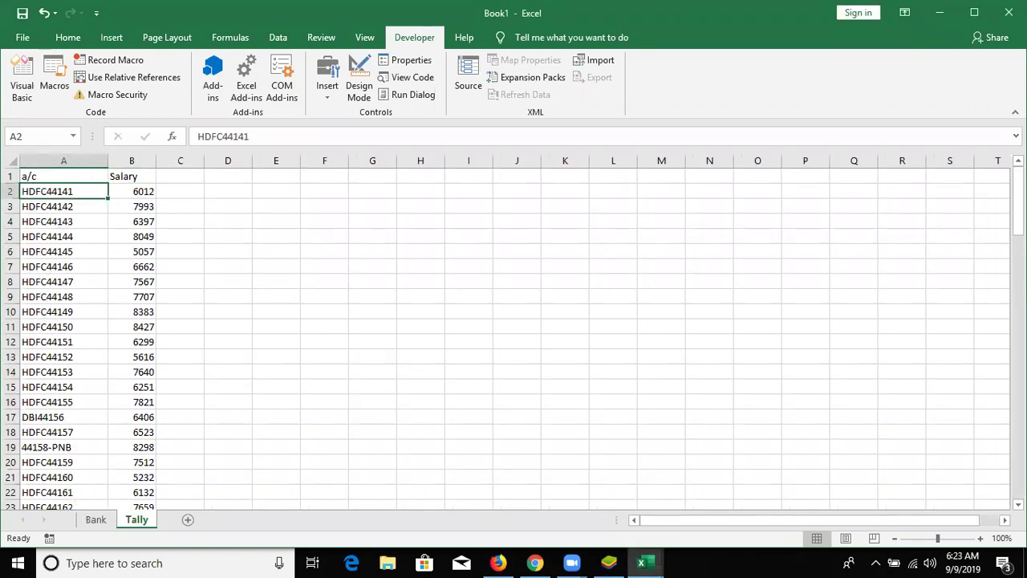
pyautogui.moveTo(1018, 188); pyautogui.dragTo(1017, 465)
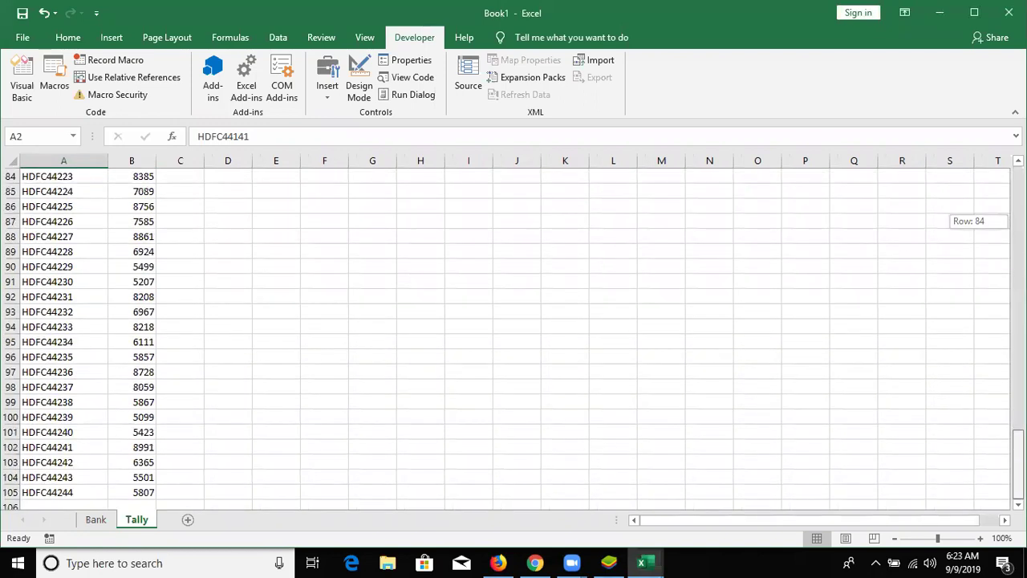
pyautogui.keyDown('shift'); pyautogui.click(89, 489); pyautogui.keyUp('shift')
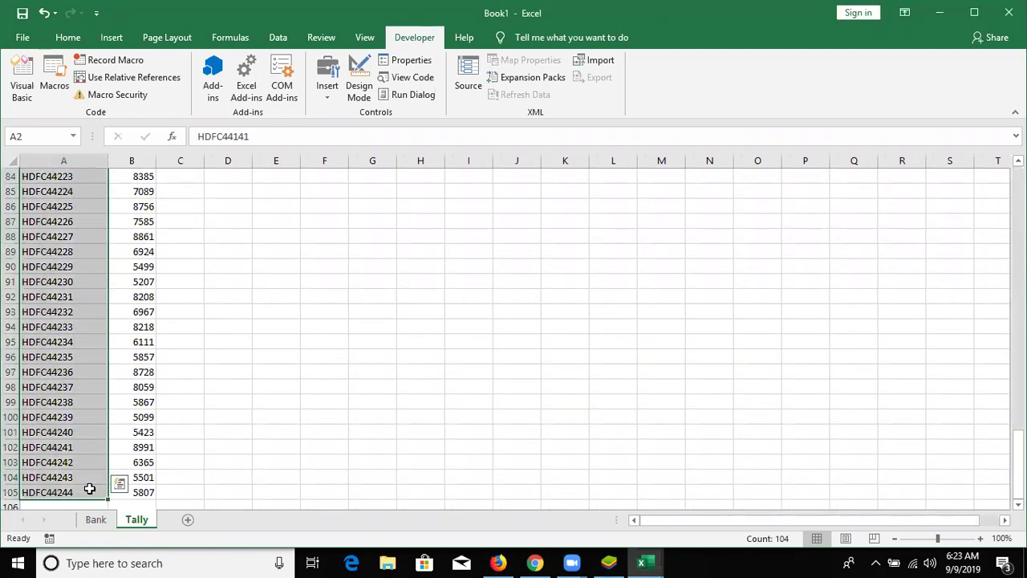
pyautogui.scroll(8, 126, 434)
pyautogui.scroll(12, 126, 434)
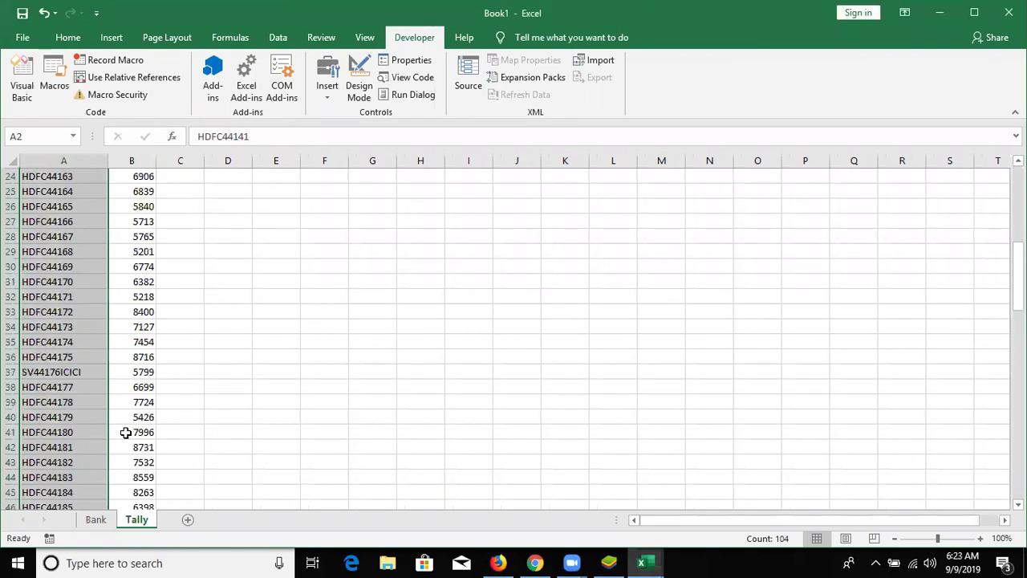
pyautogui.scroll(8, 125, 429)
pyautogui.scroll(-5, 52, 251)
pyautogui.scroll(-12, 53, 270)
pyautogui.scroll(-11, 53, 287)
pyautogui.scroll(-1, 46, 441)
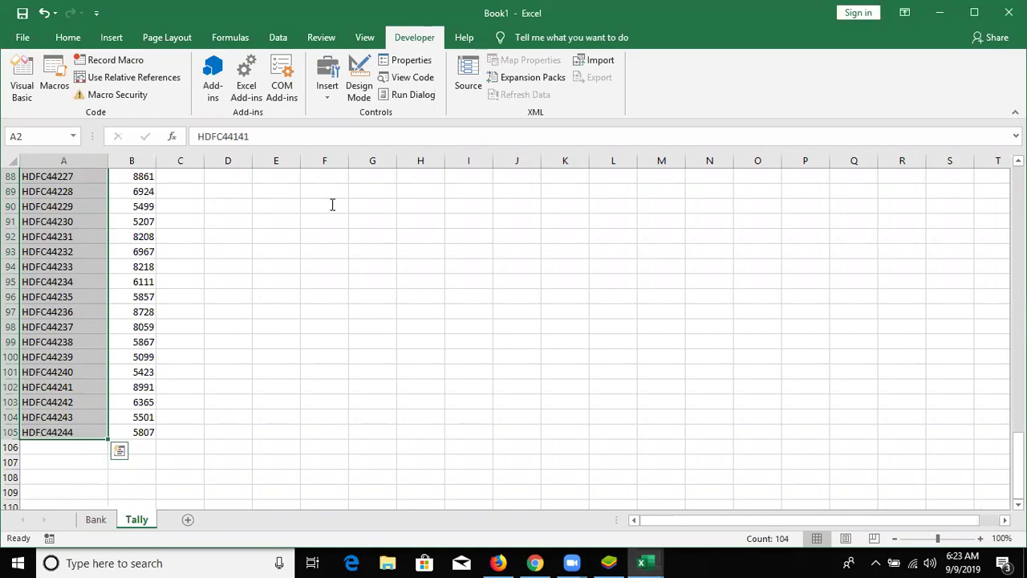
# Return to the VBA editor at the empty line inside the inner loop
pyautogui.hotkey('alt', 'F11')
pyautogui.press('Up')
pyautogui.press('Up')
pyautogui.press('Up')
pyautogui.press('Home')
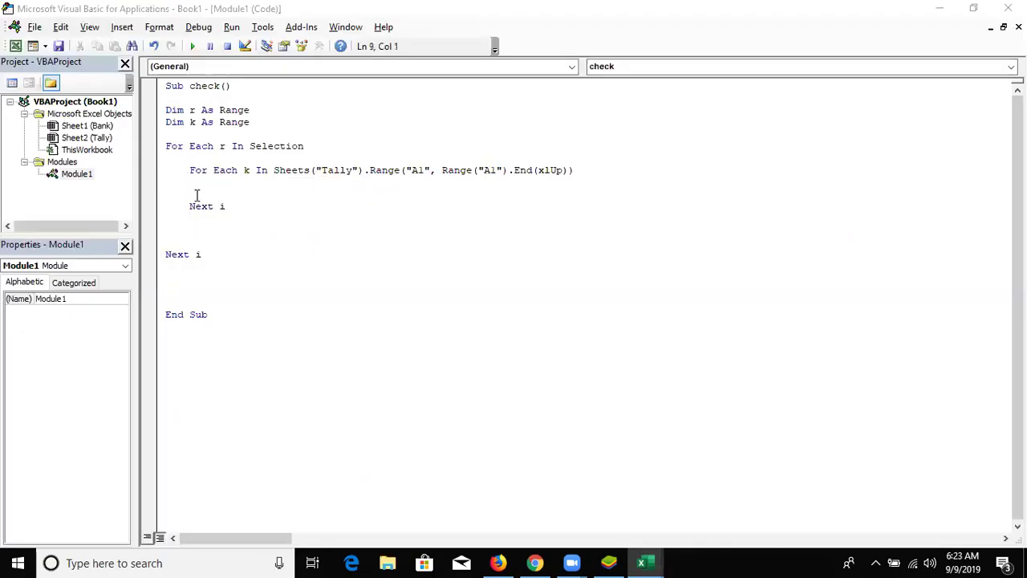
# Add indented blank lines inside the For Each k loop
pyautogui.press('Tab')
pyautogui.press('Return')
pyautogui.press('Up')
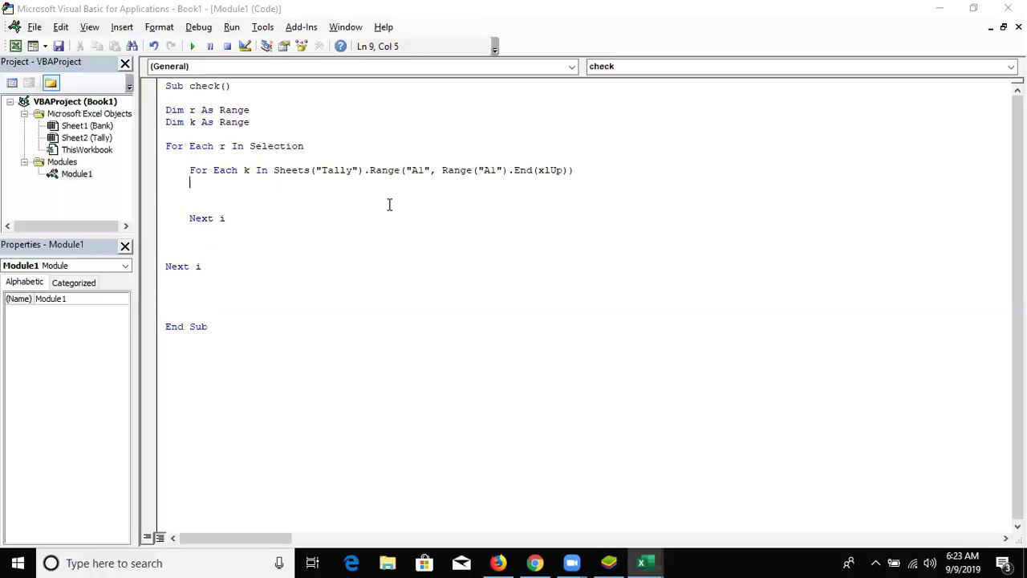
pyautogui.press('Return')
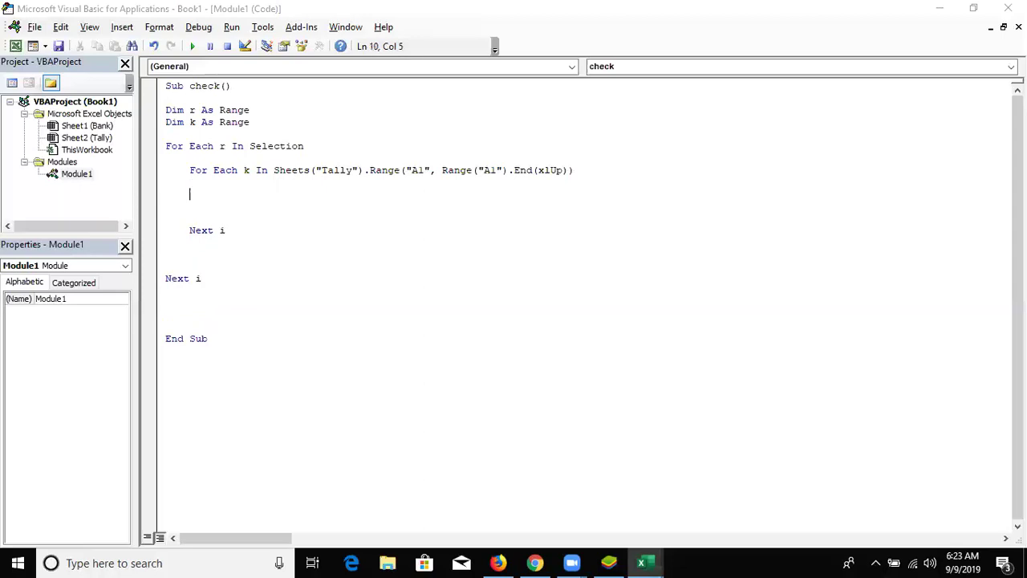
# Declare c As Long below the r and k declarations
pyautogui.click(190, 146)
pyautogui.click(165, 134)
pyautogui.write('dim c as ')
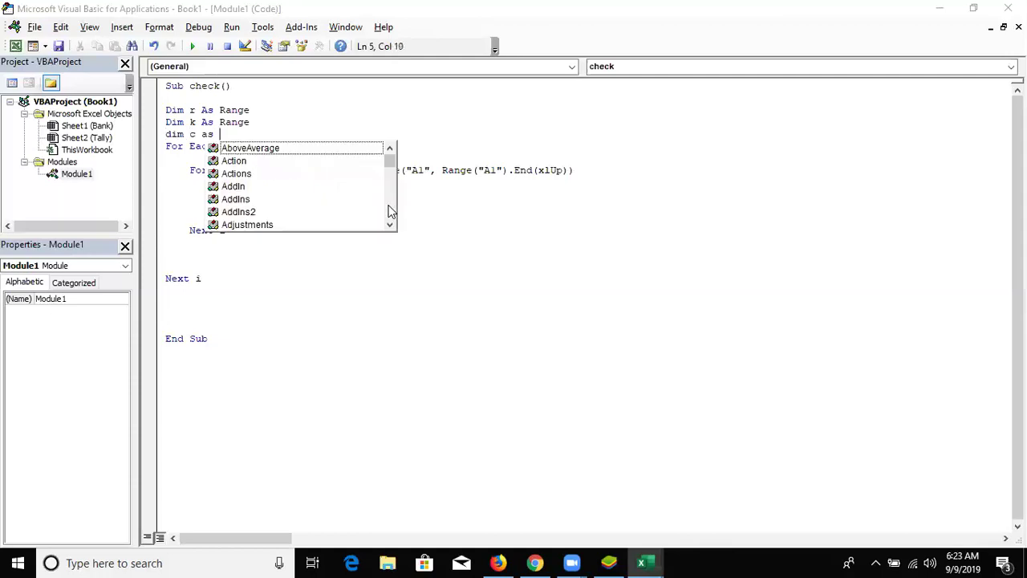
pyautogui.write('long')
pyautogui.press('Tab')
pyautogui.press('Down')
pyautogui.press('Down')
pyautogui.press('Down')
pyautogui.press('Down')
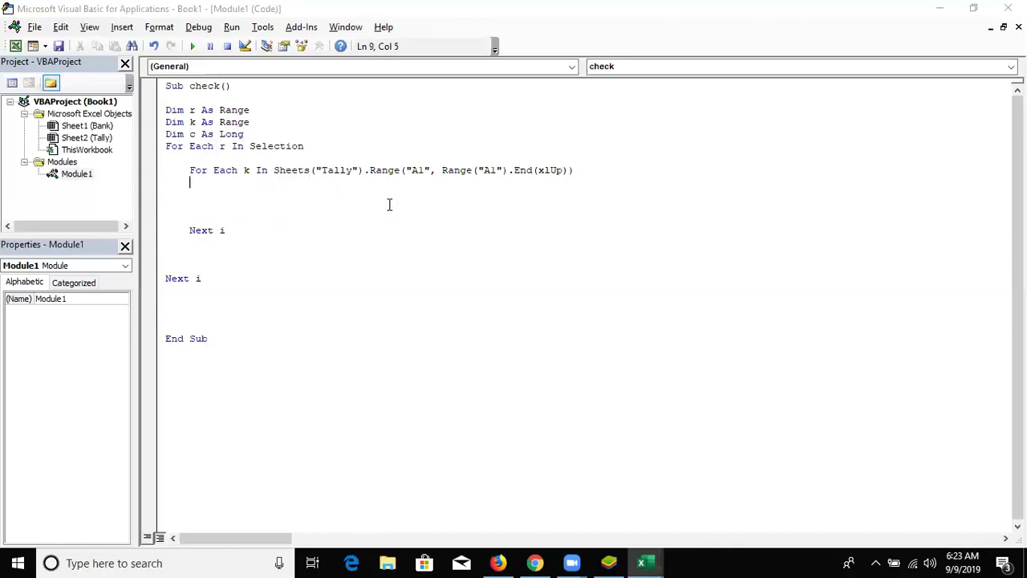
# Set c = Application.WorksheetFunction.CountIf(k, "*" & r.Value & "*") inside the inner loop
pyautogui.write('c=a')
pyautogui.write('pplication.wo')
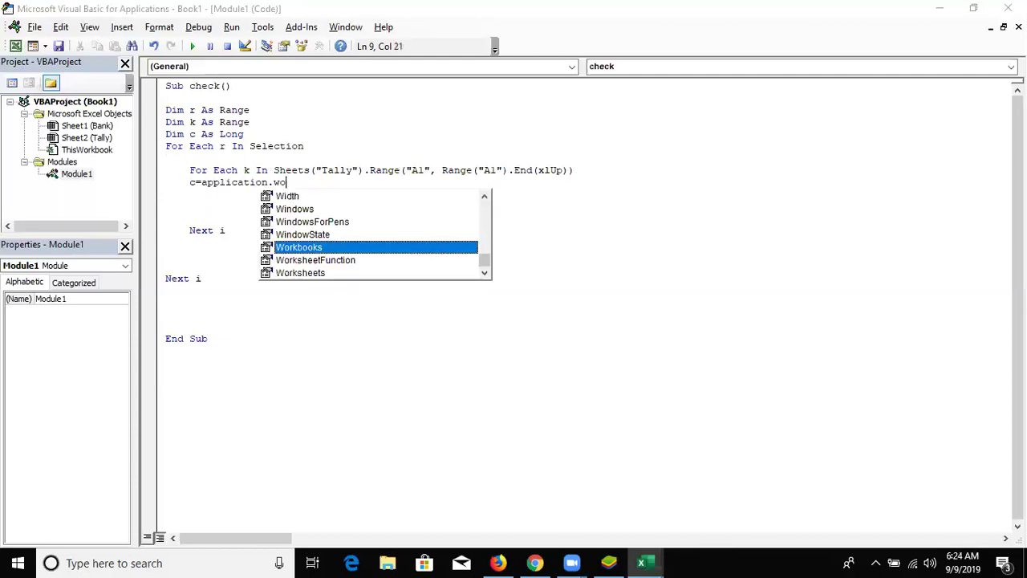
pyautogui.press('Down')
pyautogui.press('Tab')
pyautogui.write('.cou')
pyautogui.press('Down')
pyautogui.press('Down')
pyautogui.press('Down')
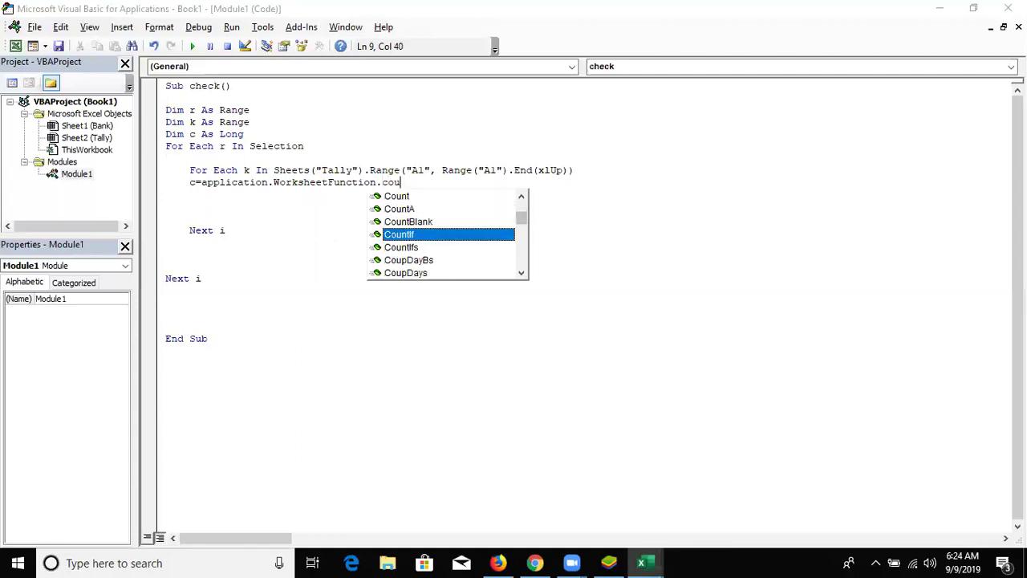
pyautogui.press('Tab')
pyautogui.write('(')
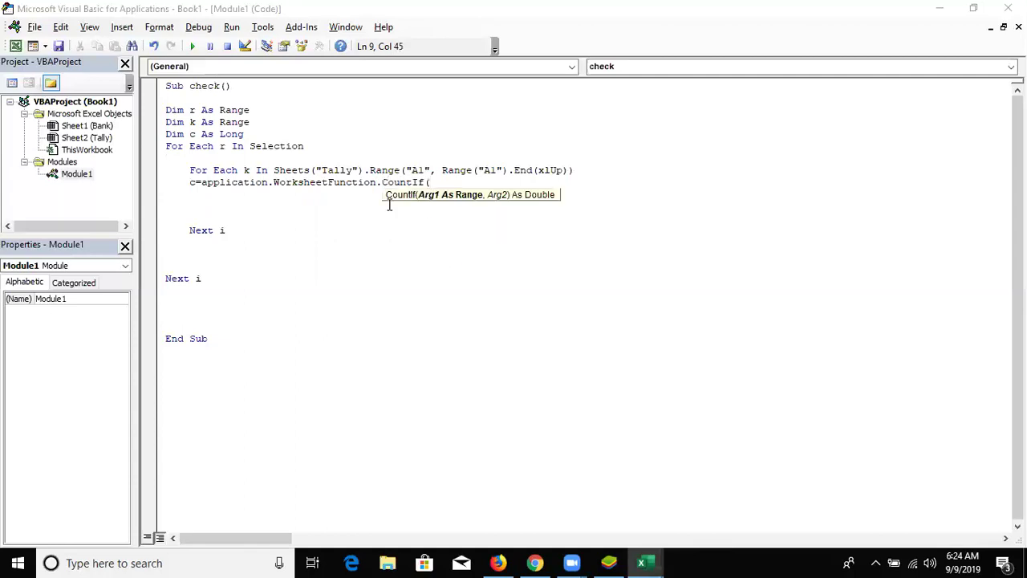
pyautogui.write('k,')
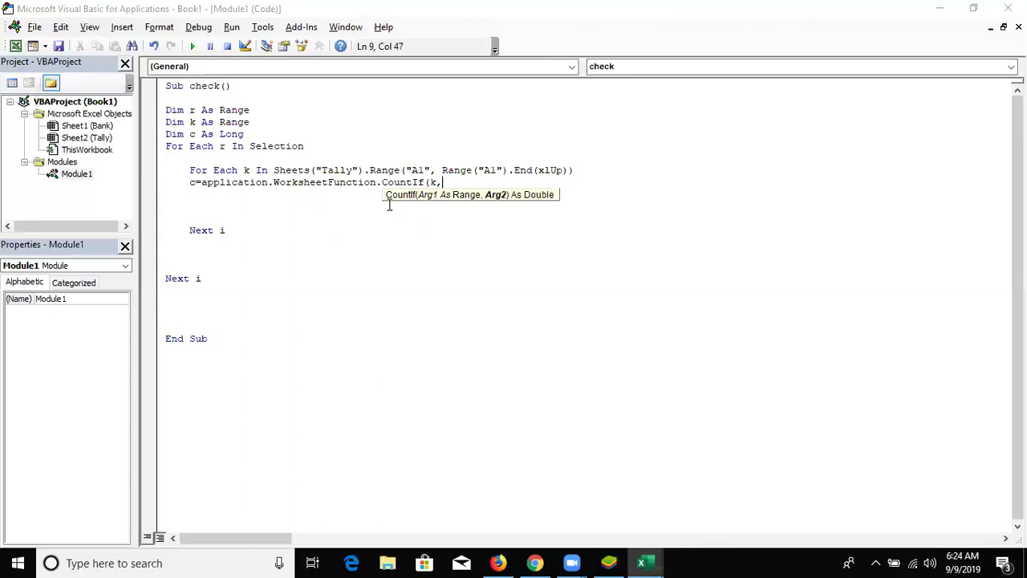
pyautogui.write('"*" & ')
pyautogui.write('r')
pyautogui.write('.v')
pyautogui.press('Down')
pyautogui.press('Tab')
pyautogui.write('& ')
pyautogui.write('"*')
pyautogui.press('Return')
pyautogui.press('Return')
pyautogui.write('")')
pyautogui.press('Down')
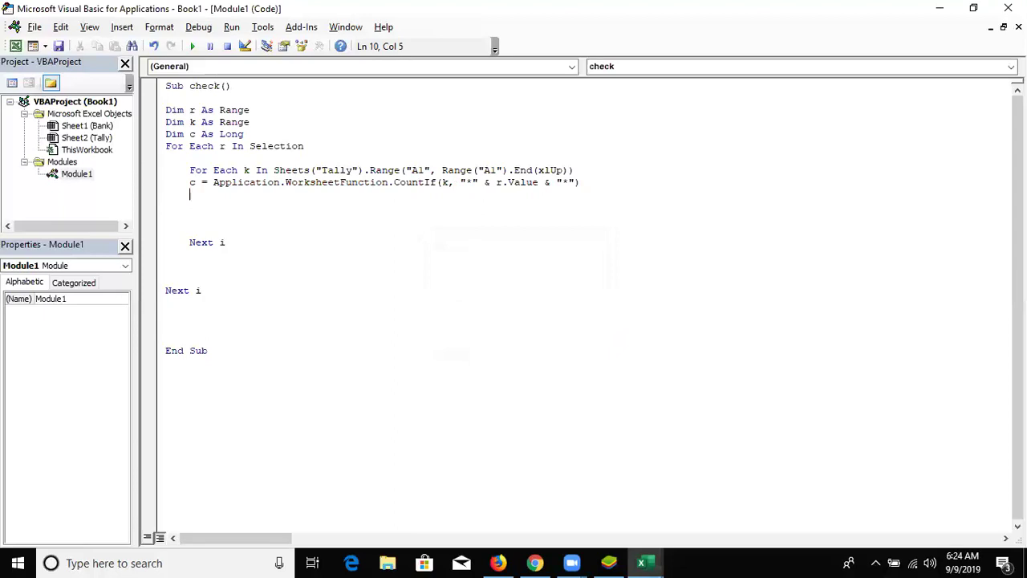
# Add If c > 0 Then below it and switch to Excel
pyautogui.press('Return')
pyautogui.write('if ')
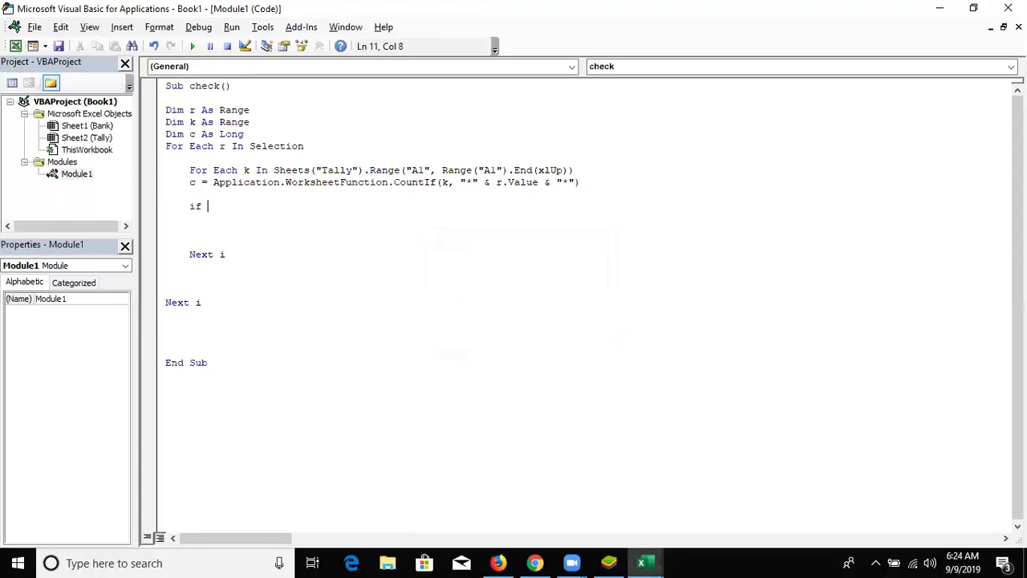
pyautogui.write('c>')
pyautogui.write('0')
pyautogui.write(' then')
pyautogui.press('Return')
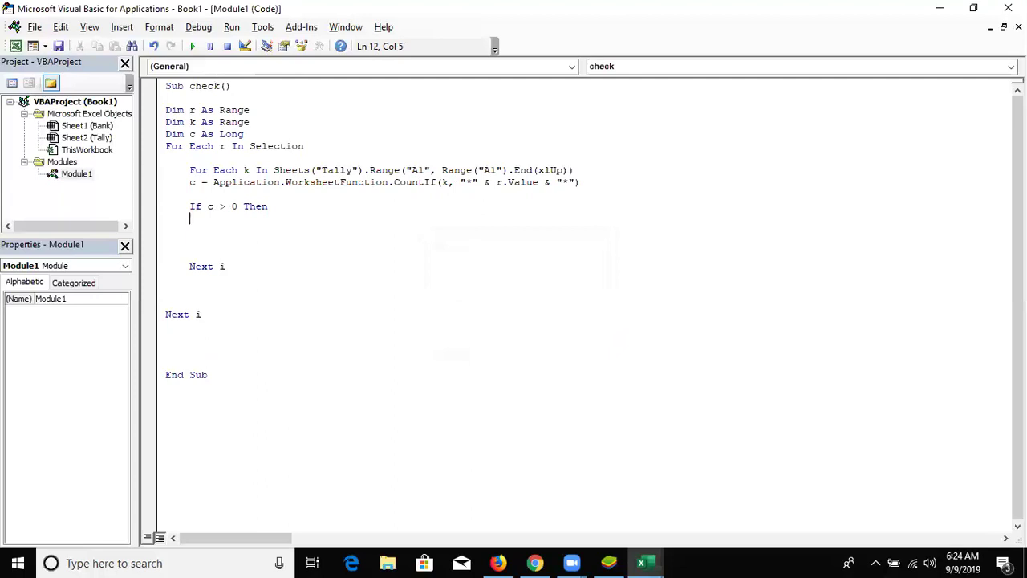
pyautogui.hotkey('alt', 'F11')
# Check Tally's first account and its 6012 salary against Bank's empty column C, then return to VBA
pyautogui.hotkey('ctrl', 'Home')
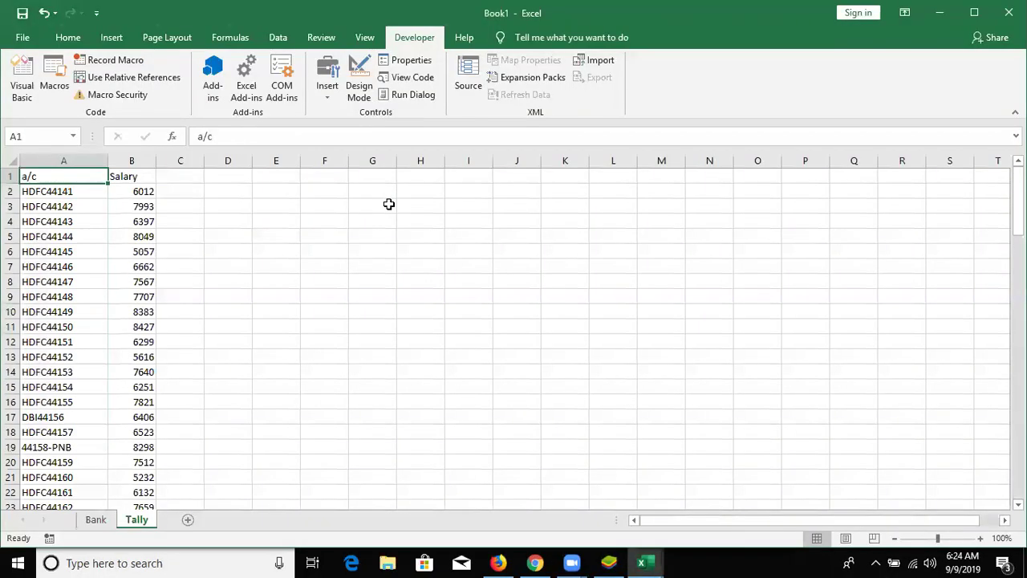
pyautogui.press('Down')
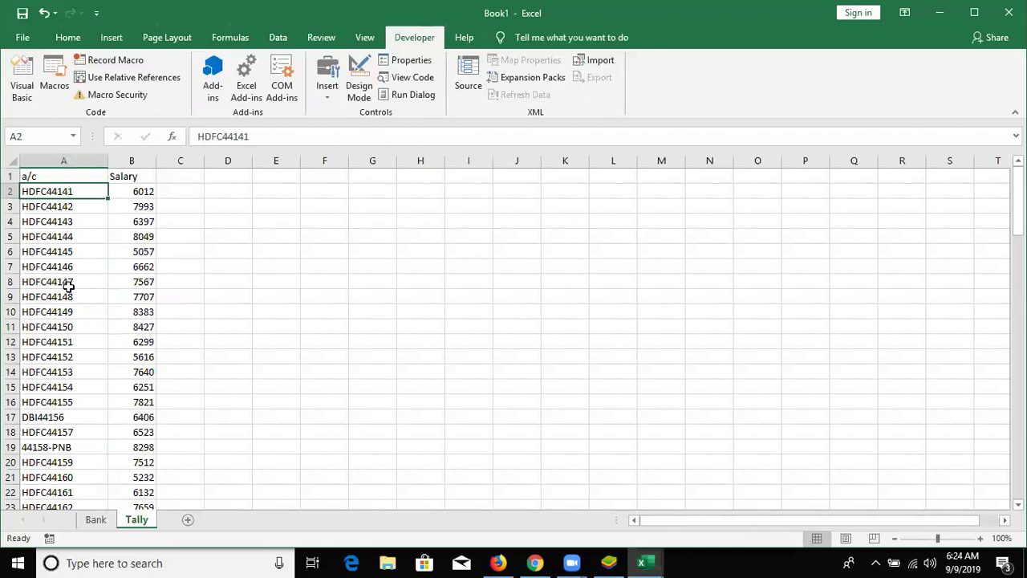
pyautogui.click(142, 184)
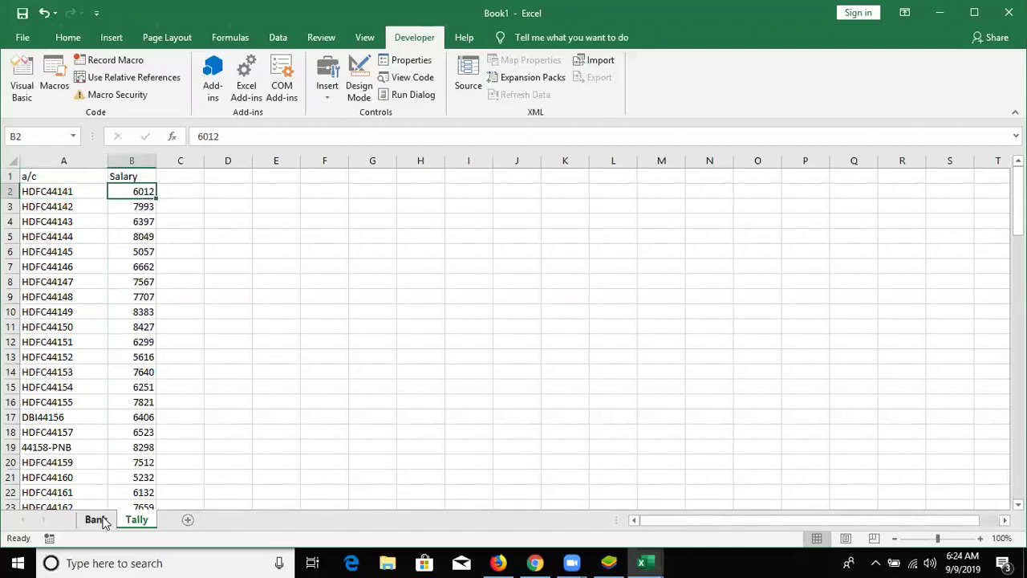
pyautogui.hotkey('ctrl', 'pageup')
pyautogui.click(136, 191)
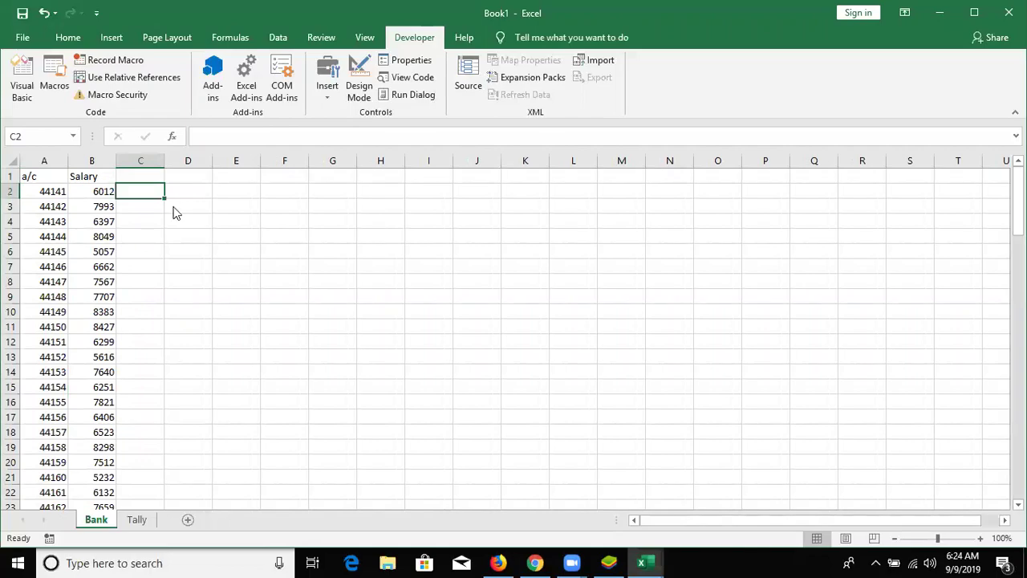
pyautogui.hotkey('alt', 'F11')
# Inside the If, write r.Offset(0, 2).Value = k.Offset(0, 1).Value
pyautogui.write('r')
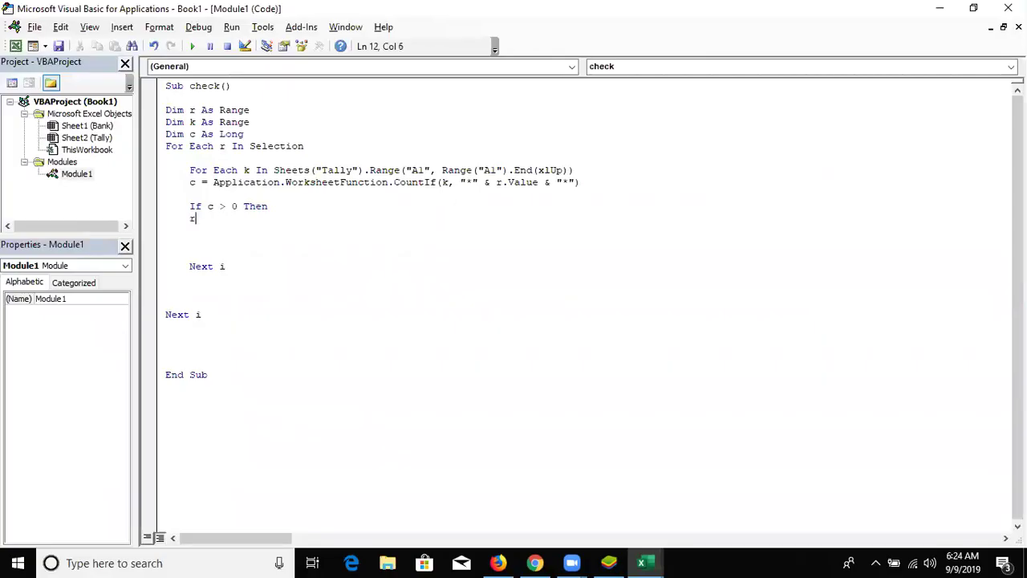
pyautogui.write('.of')
pyautogui.press('Tab')
pyautogui.write('(')
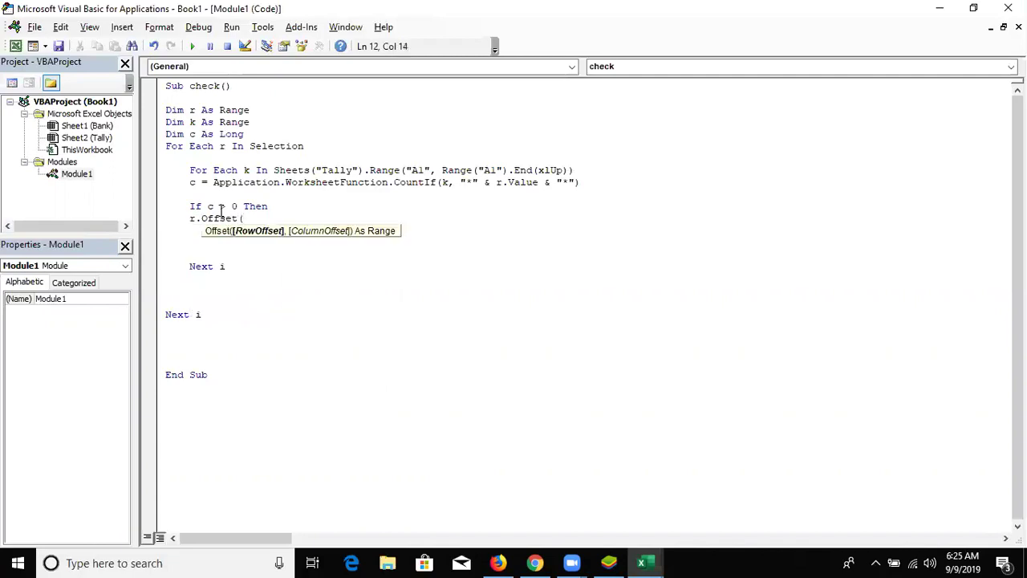
pyautogui.write('0,2')
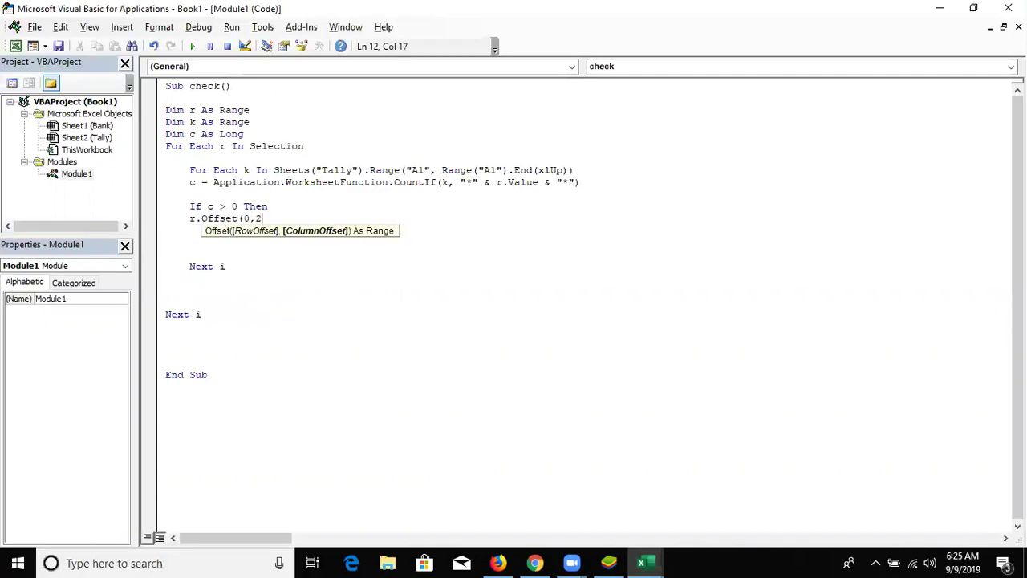
pyautogui.write(').b')
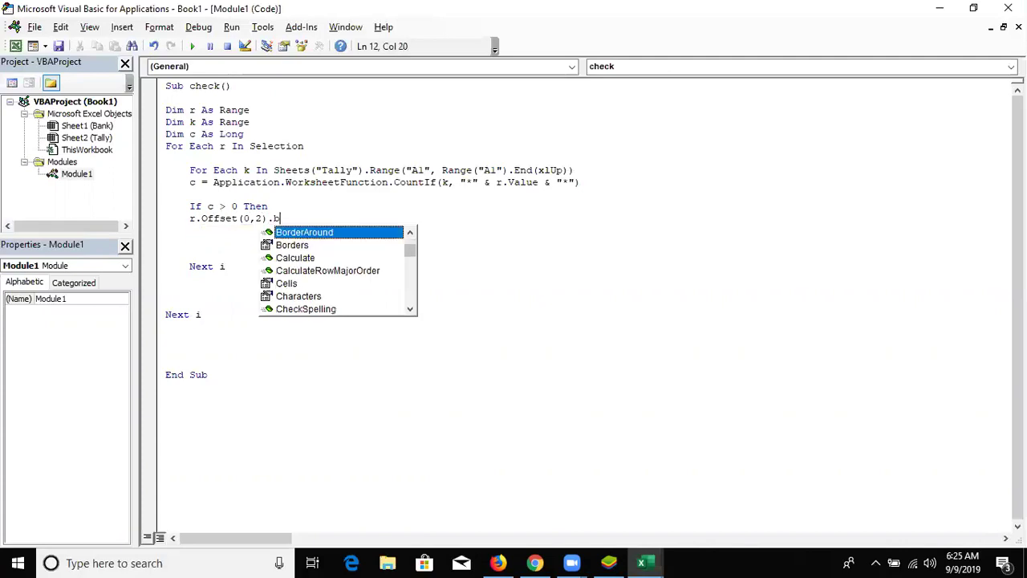
pyautogui.press('BackSpace')
pyautogui.write('value')
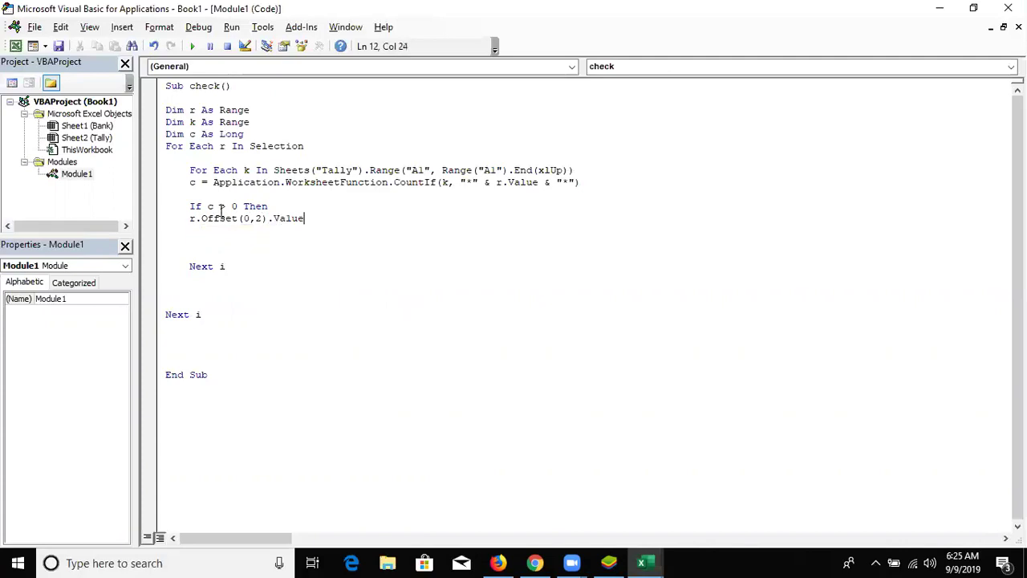
pyautogui.write('=k.')
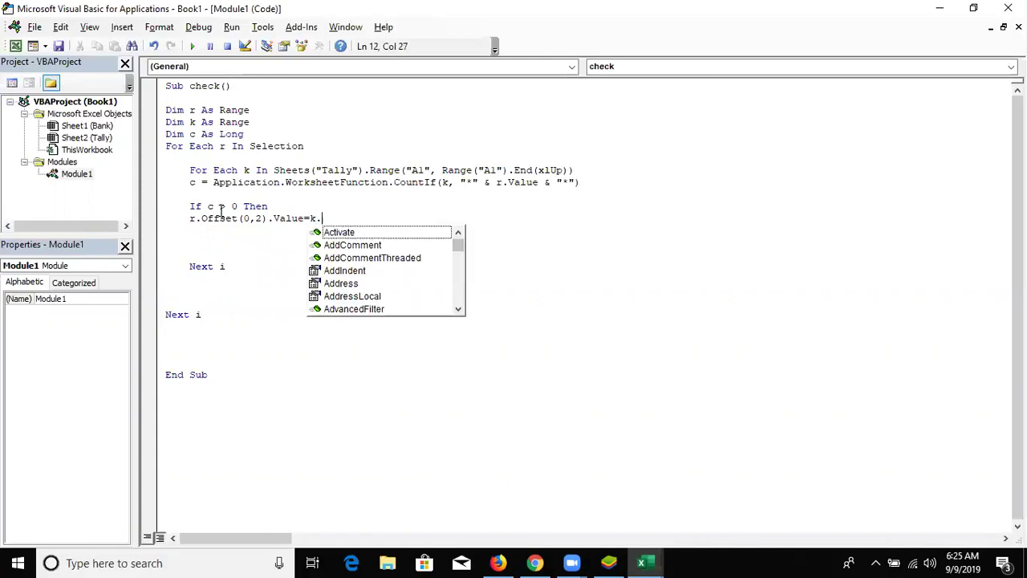
pyautogui.write('O')
pyautogui.press('Tab')
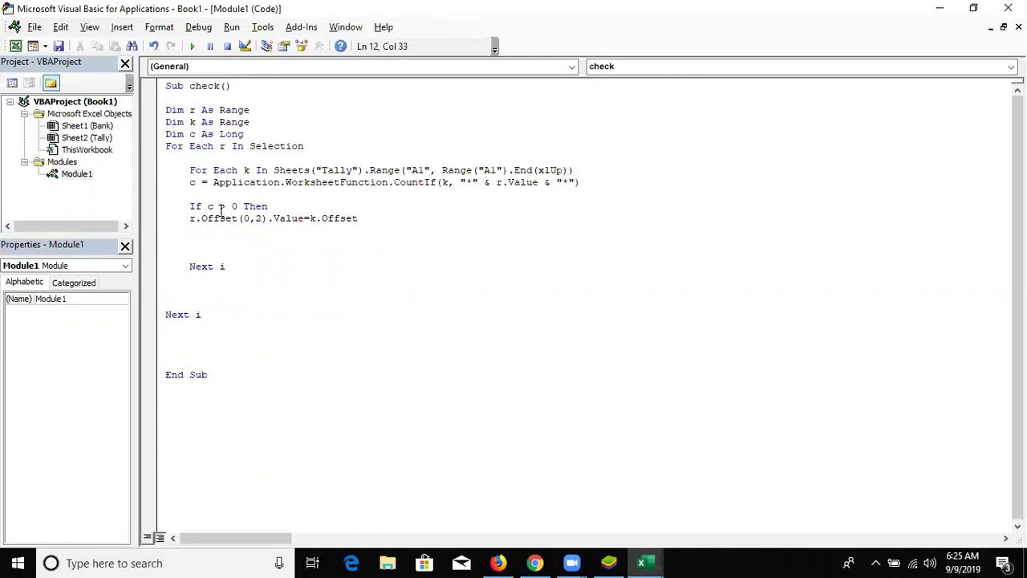
pyautogui.write('(')
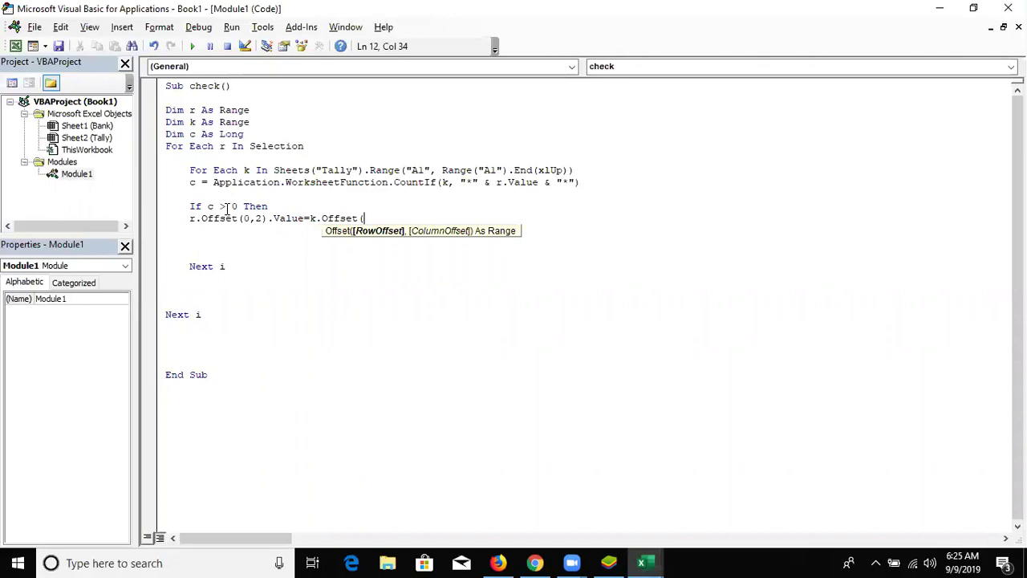
pyautogui.write('0,1')
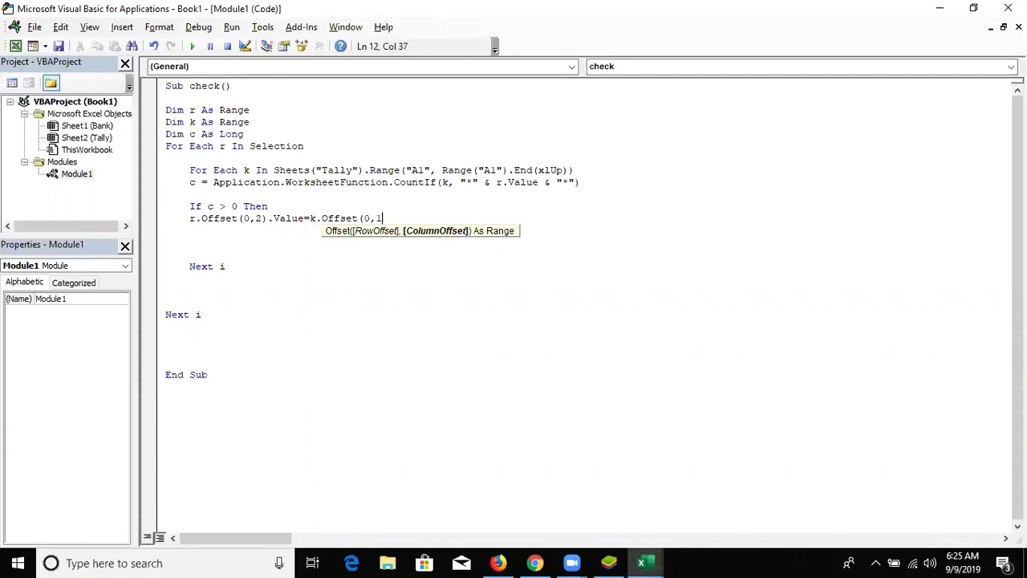
pyautogui.write(').v')
pyautogui.press('Down')
pyautogui.press('Tab')
pyautogui.press('Return')
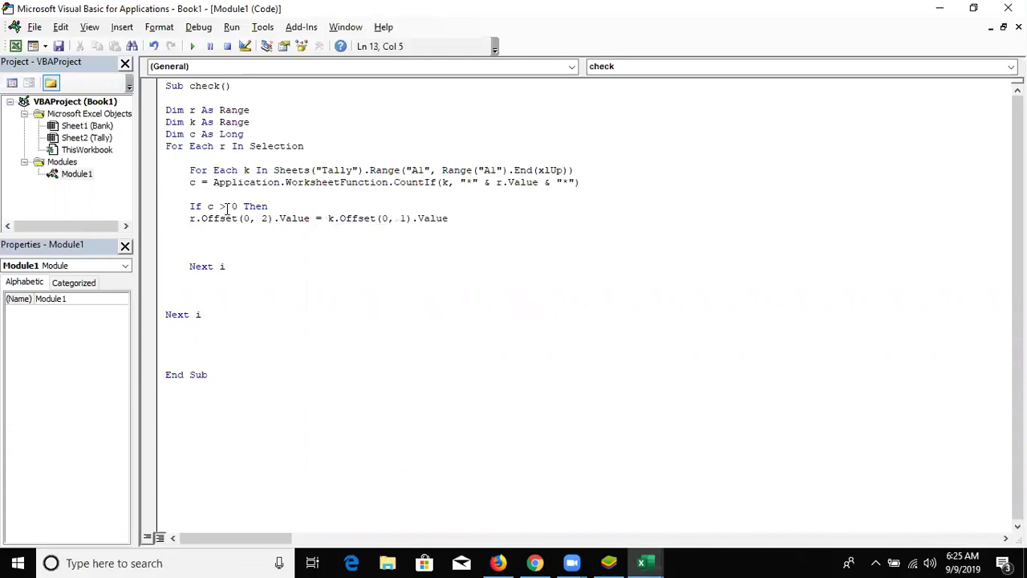
# Close the If block with End If
pyautogui.write('e')
pyautogui.press('BackSpace')
pyautogui.write('end if')
pyautogui.press('Return')
# Insert c = 0 just above End If and tidy the blank lines
pyautogui.press('Delete')
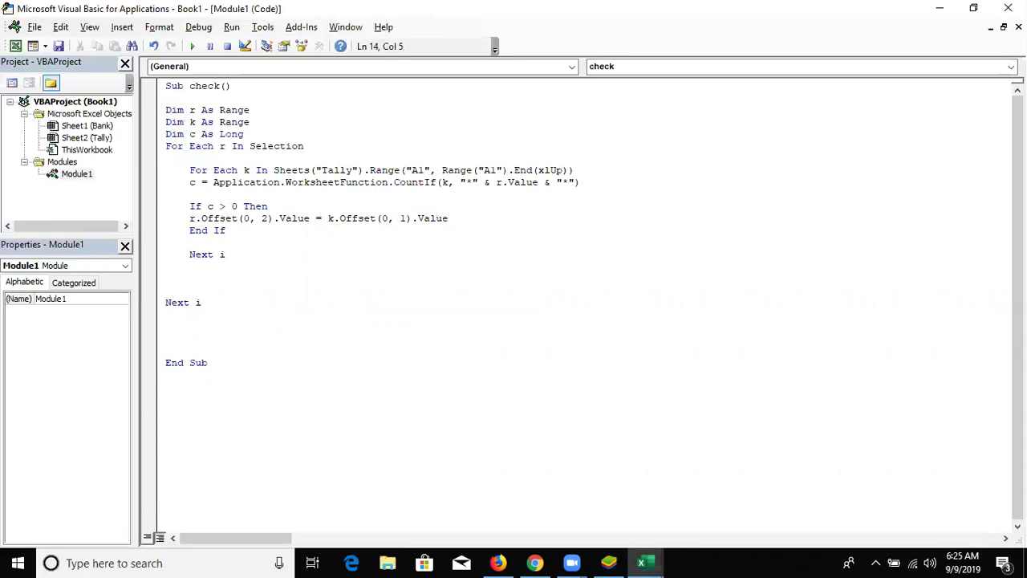
pyautogui.press('Return')
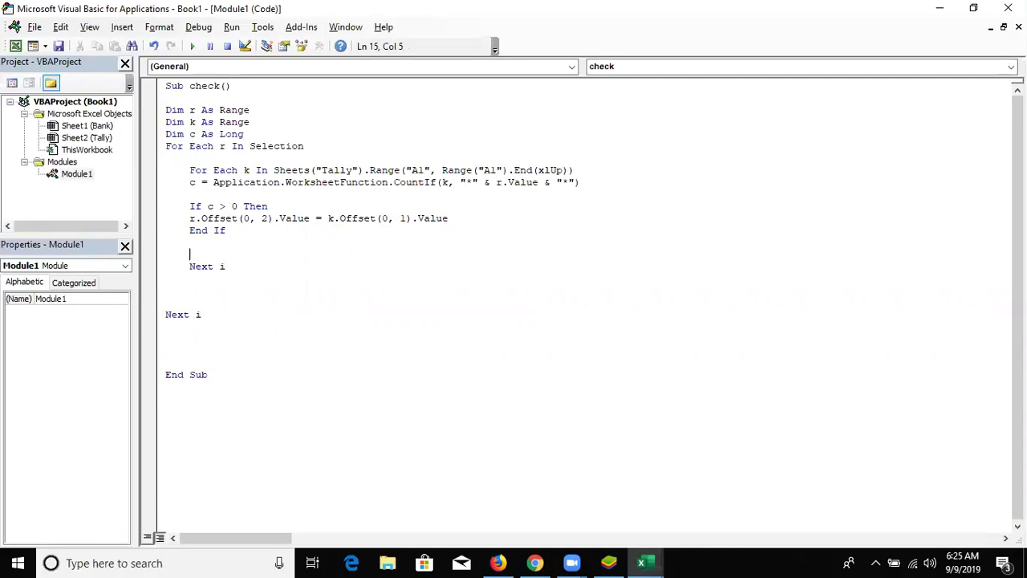
pyautogui.press('Up')
pyautogui.press('Up')
pyautogui.press('Return')
pyautogui.press('Up')
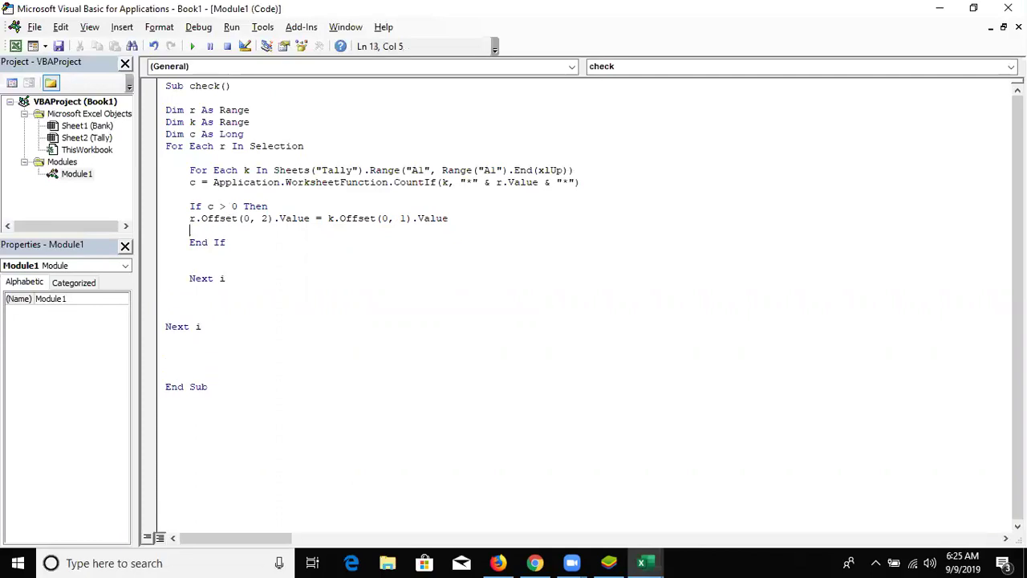
pyautogui.write('c=0')
pyautogui.click(207, 242)
pyautogui.press('Delete')
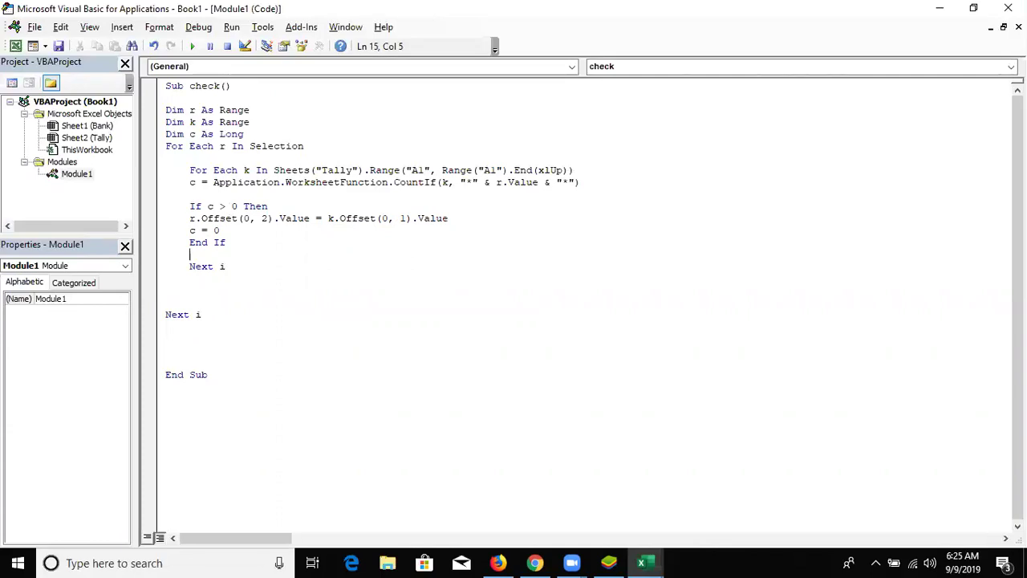
# Rename the loop closers to Next k and Next r, then open Excel's macro list
pyautogui.doubleClick(202, 317)
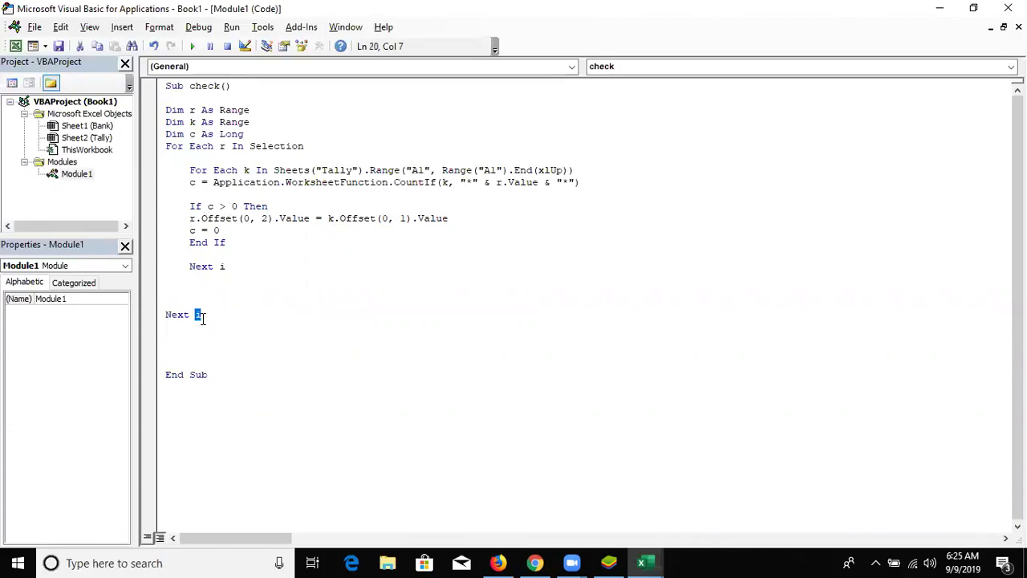
pyautogui.write('r')
pyautogui.doubleClick(221, 267)
pyautogui.write('k')
pyautogui.click(310, 314)
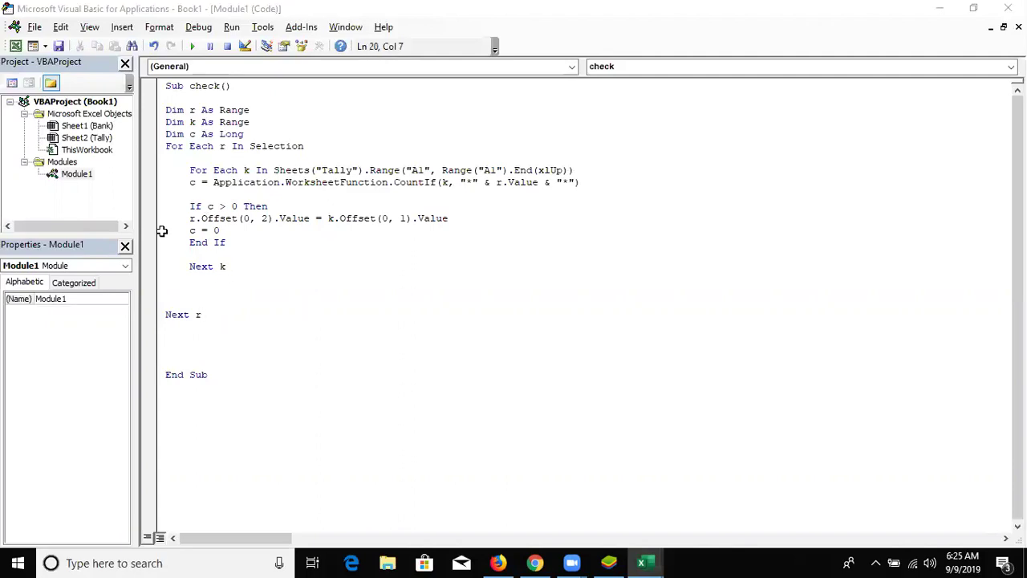
pyautogui.hotkey('alt', 'F11')
pyautogui.click(48, 95)
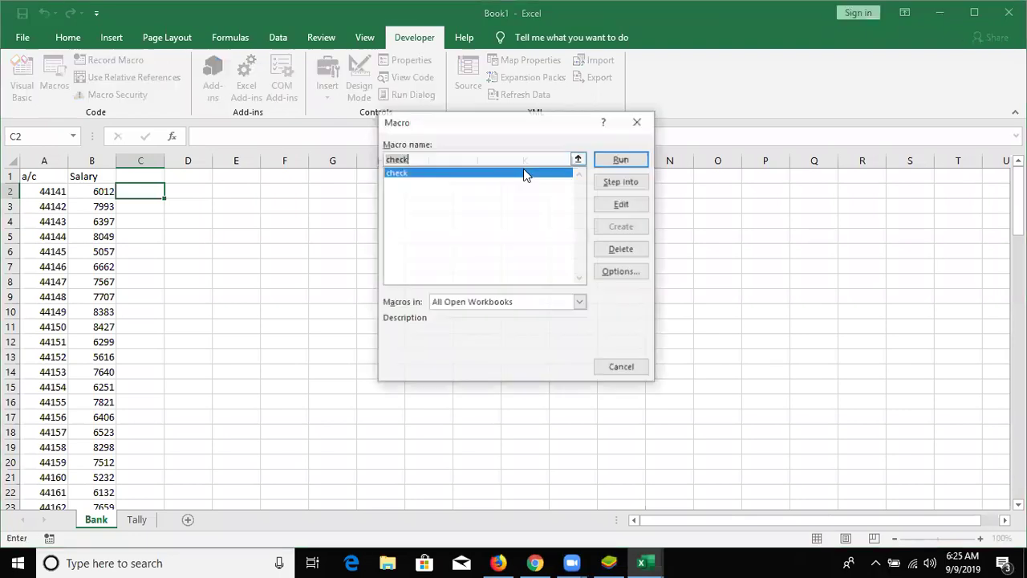
# Run check, debug run-time error 1004 at For Each k, and verify the Tally tab name
pyautogui.click(611, 161)
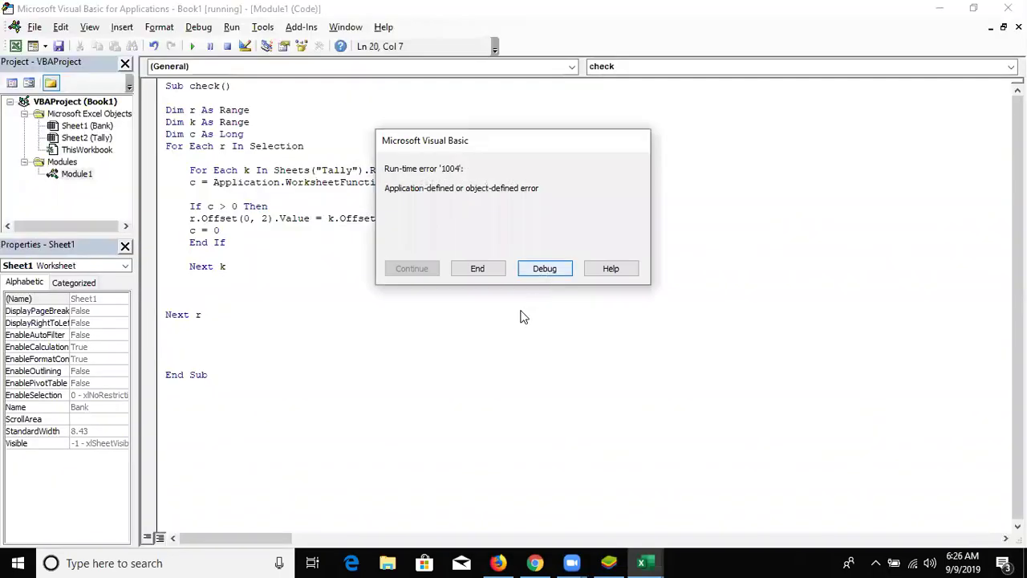
pyautogui.click(536, 268)
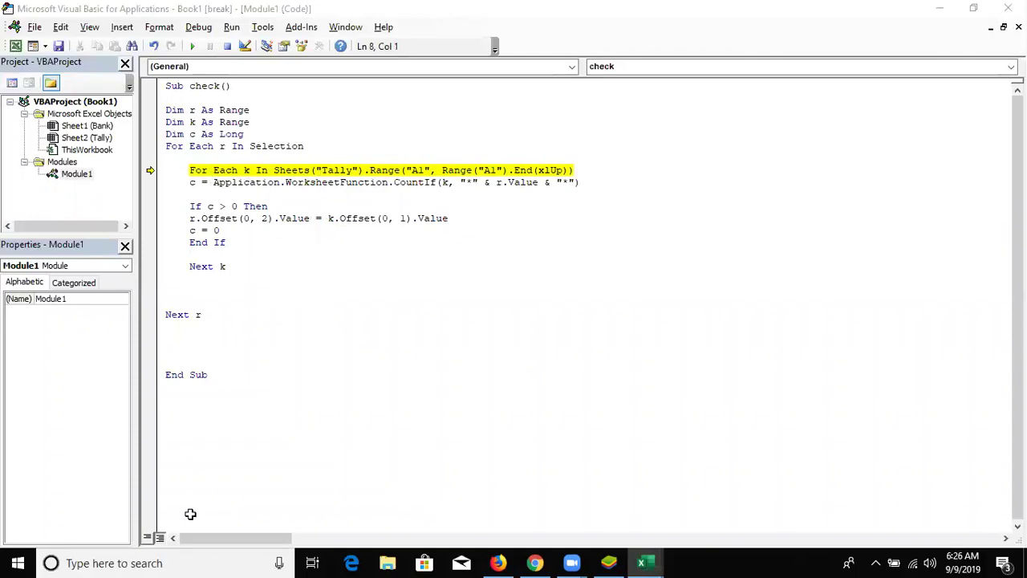
pyautogui.hotkey('alt', 'F11')
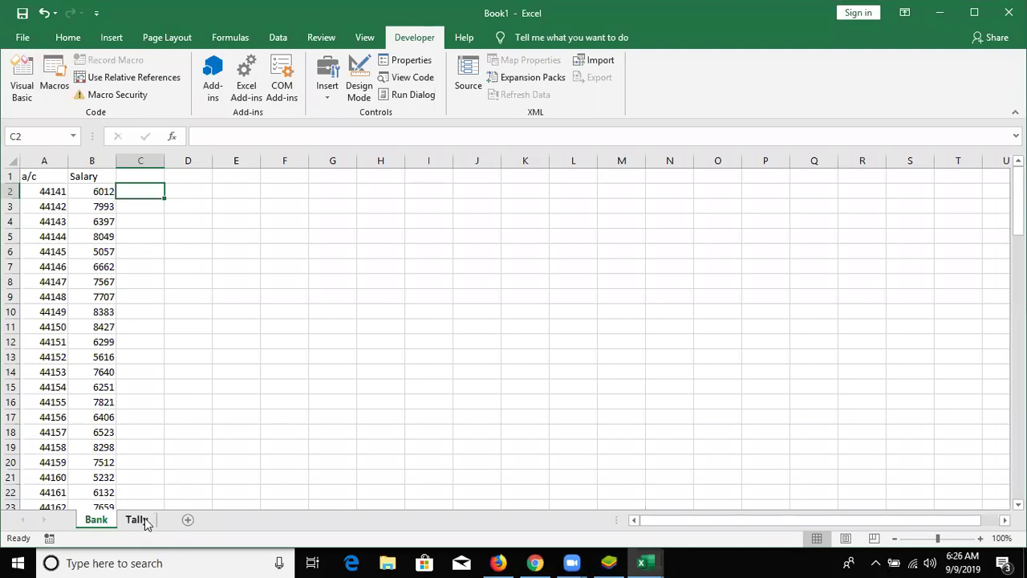
pyautogui.doubleClick(144, 518)
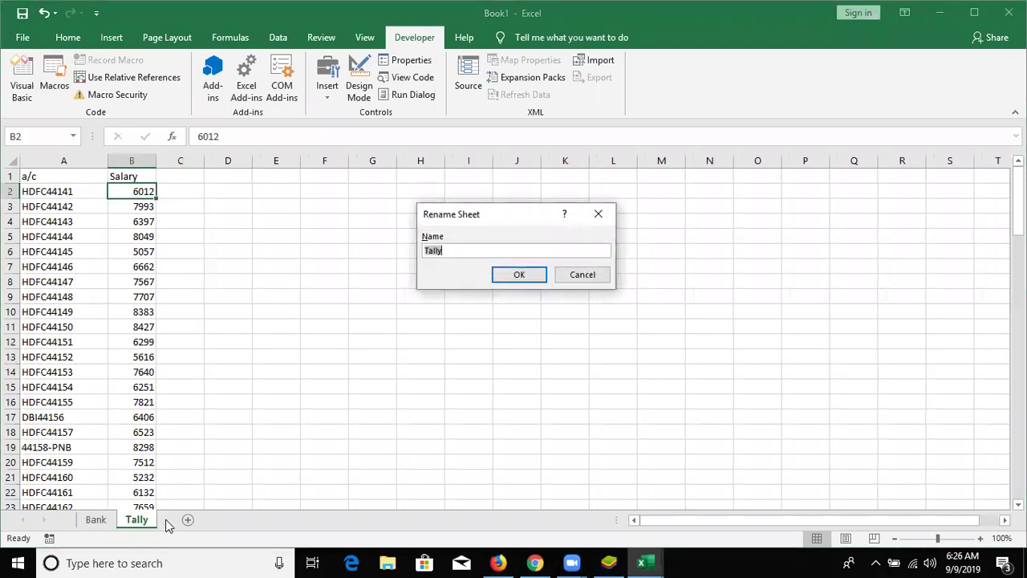
pyautogui.press('Escape')
pyautogui.click(105, 520)
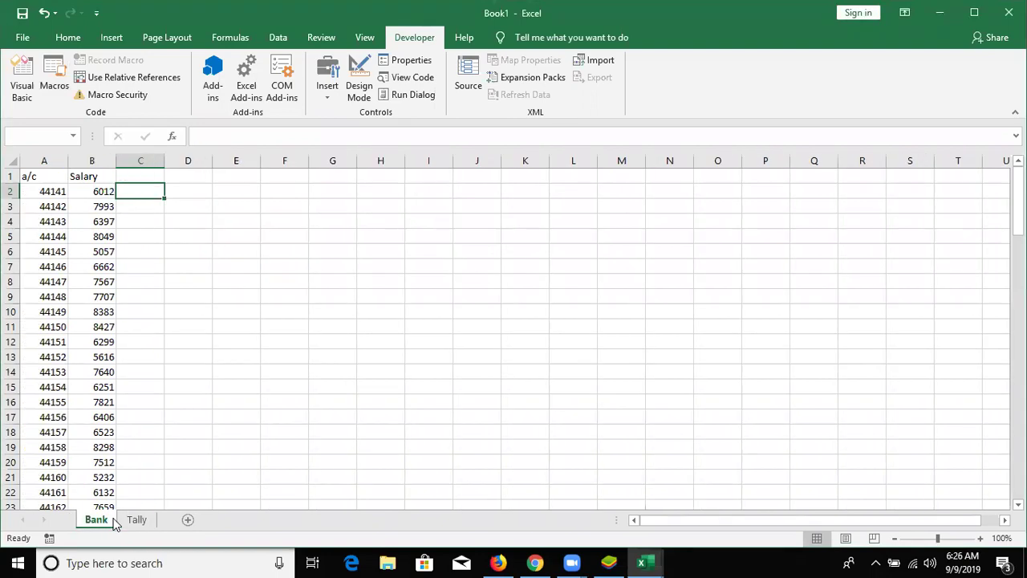
# Copy Sheets("Tally") and prefix the second inner Range on the For Each k line with it
pyautogui.hotkey('alt', 'F11')
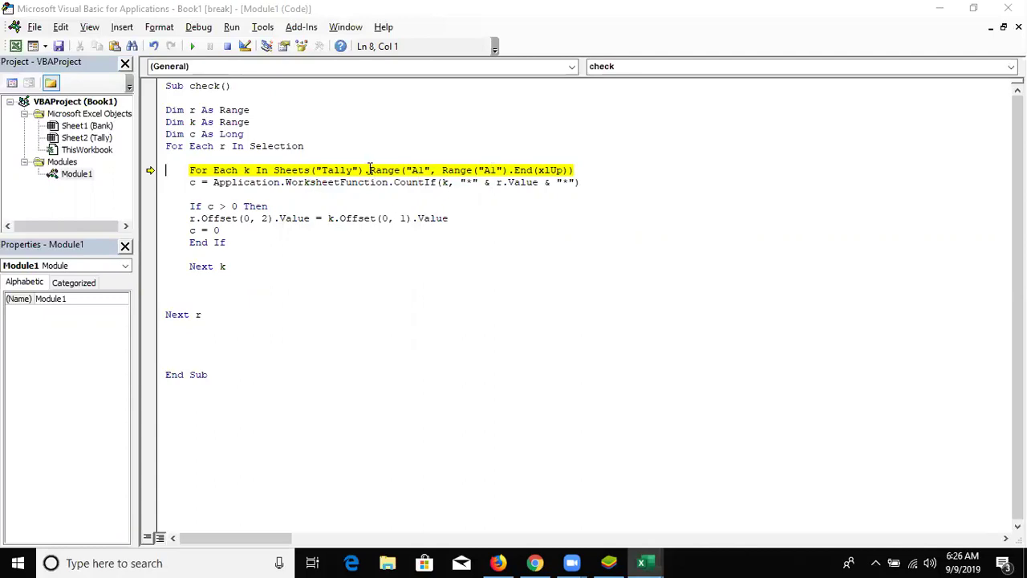
pyautogui.moveTo(363, 170); pyautogui.dragTo(273, 181)
pyautogui.hotkey('ctrl', 'c')
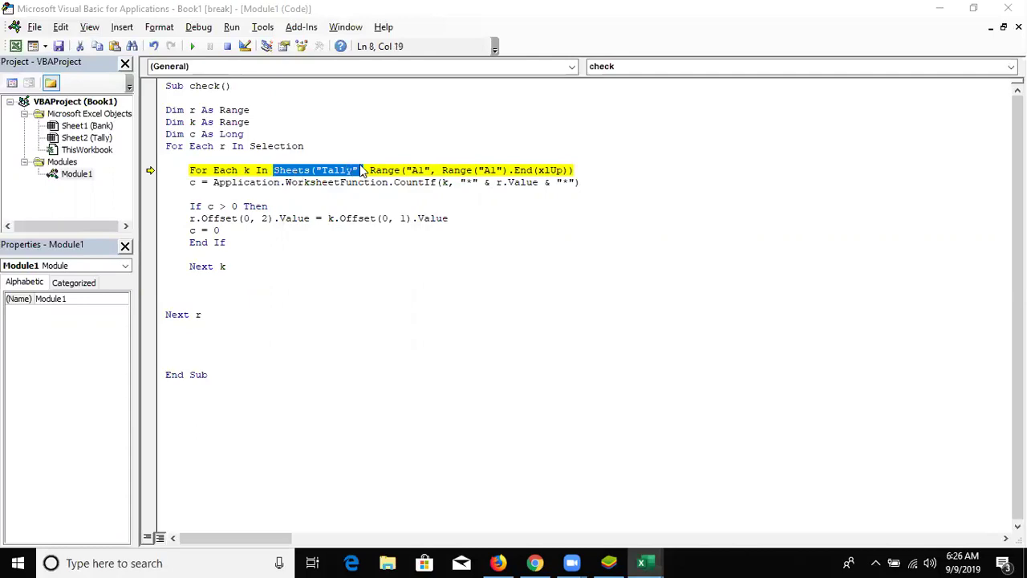
pyautogui.click(370, 171)
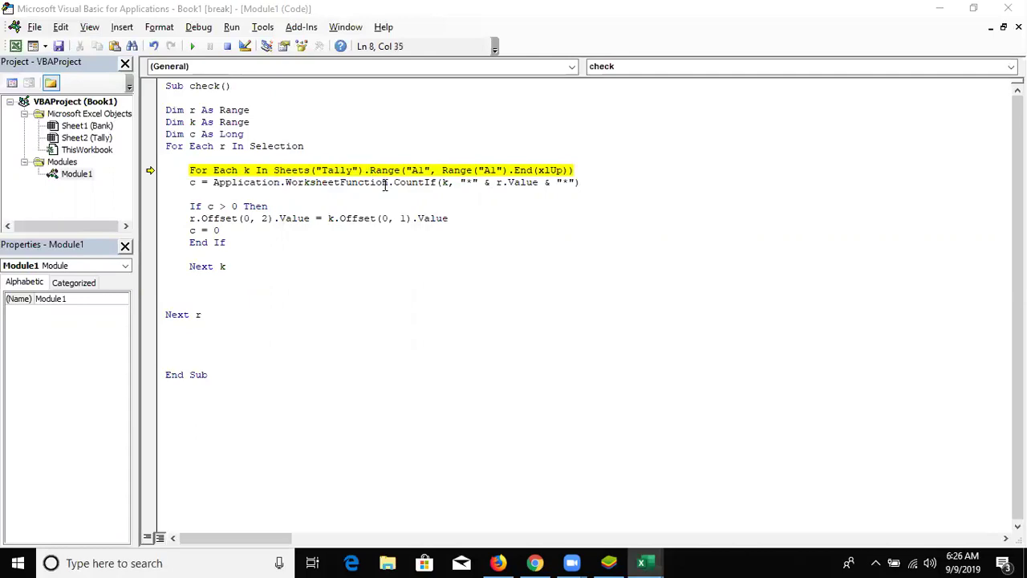
pyautogui.hotkey('ctrl', 'v')
pyautogui.hotkey('ctrl', 'z')
pyautogui.click(443, 170)
pyautogui.hotkey('ctrl', 'v')
pyautogui.write('.')
# Rewrite the first inner range as Sheets("Tally").Range("A1"), then return to the Bank sheet
pyautogui.moveTo(406, 170); pyautogui.dragTo(425, 169)
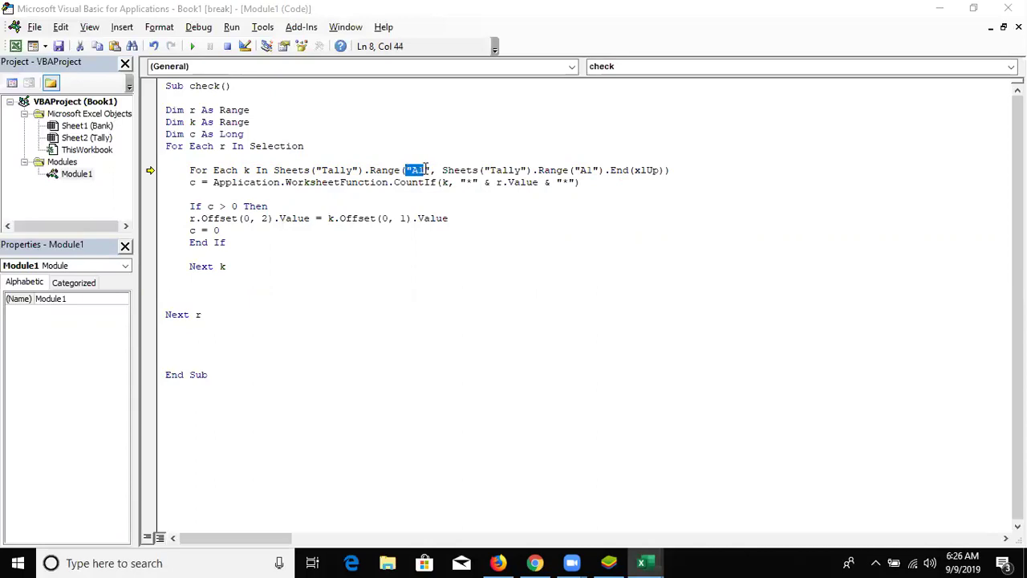
pyautogui.moveTo(427, 170); pyautogui.dragTo(430, 171)
pyautogui.hotkey('ctrl', 'v')
pyautogui.write('.rangew')
pyautogui.press('BackSpace')
pyautogui.write('("A1")')
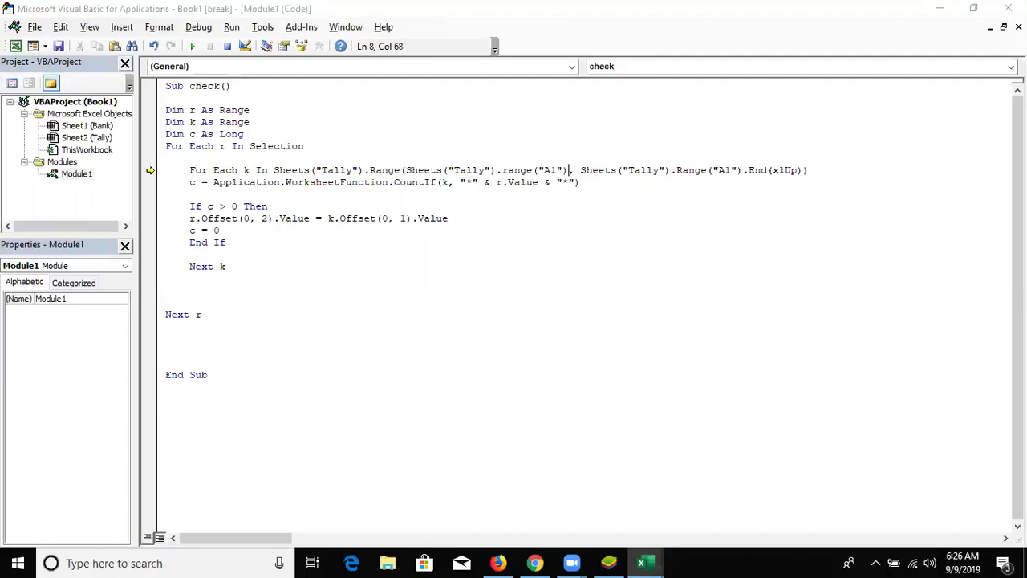
pyautogui.click(447, 253)
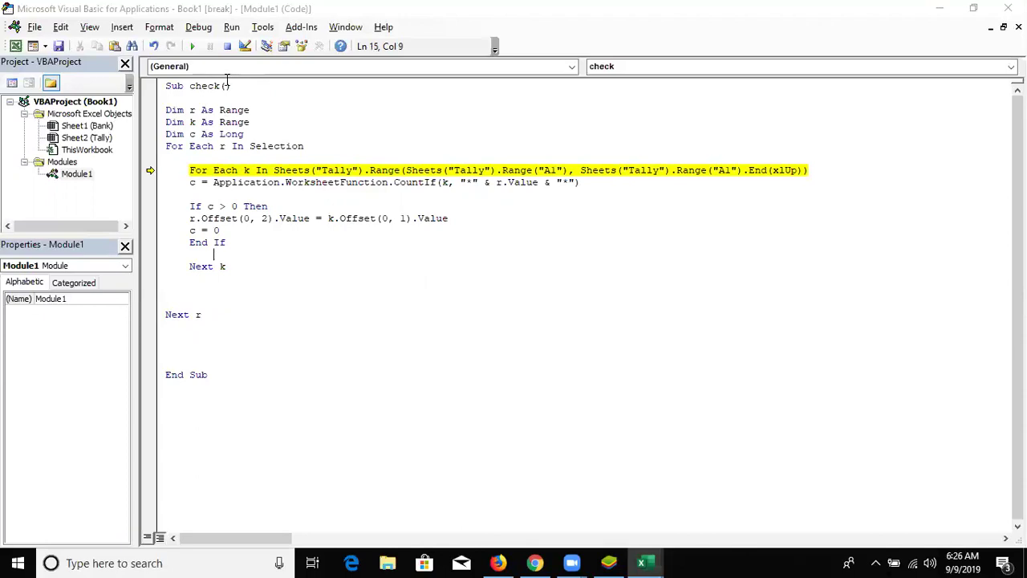
pyautogui.hotkey('alt', 'F11')
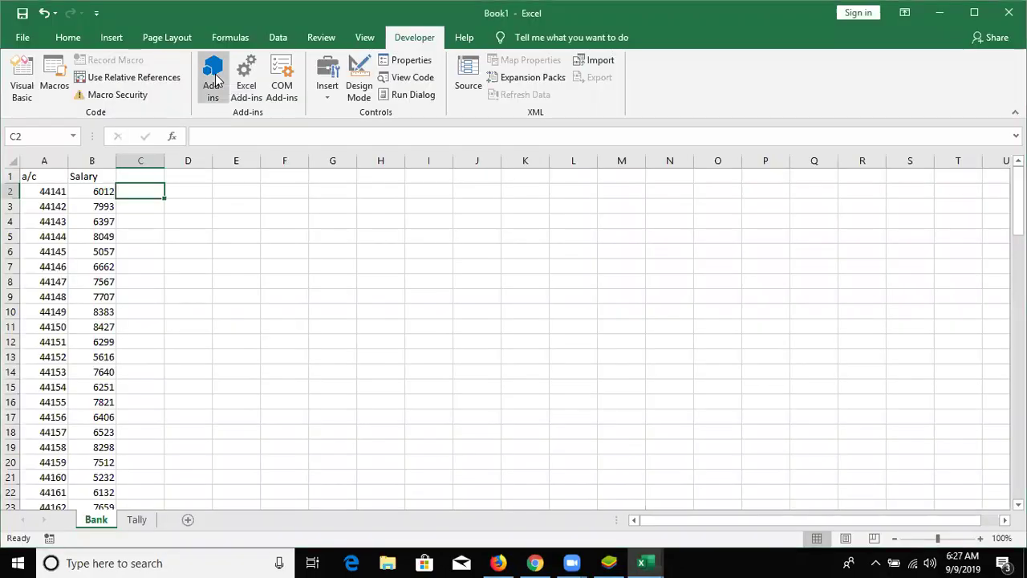
# Resume the paused check macro and inspect the Bank sheet: Salary in E2, column C still empty
pyautogui.hotkey('alt', 'F11')
pyautogui.click(194, 47)
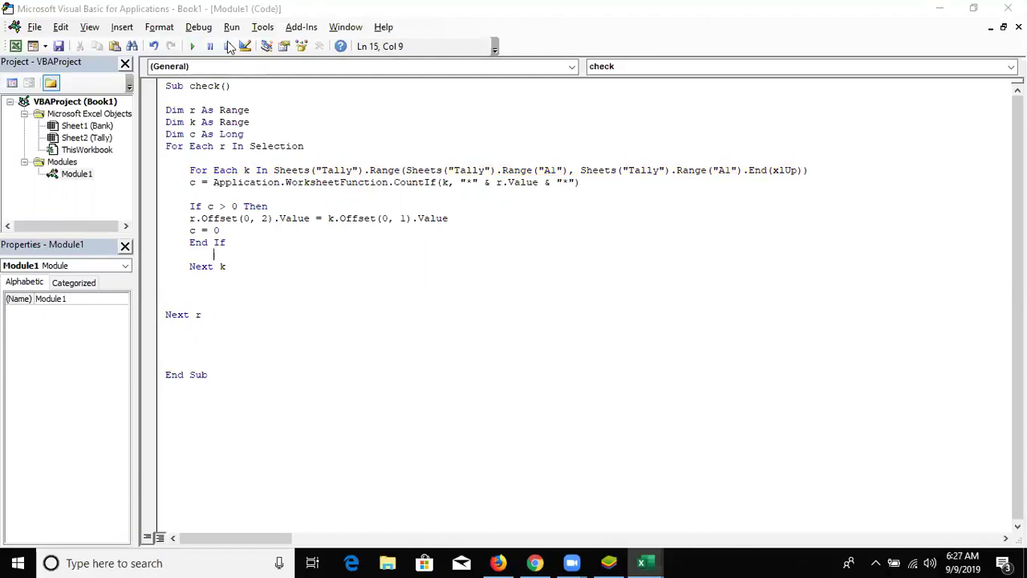
pyautogui.click(302, 199)
pyautogui.hotkey('alt', 'F11')
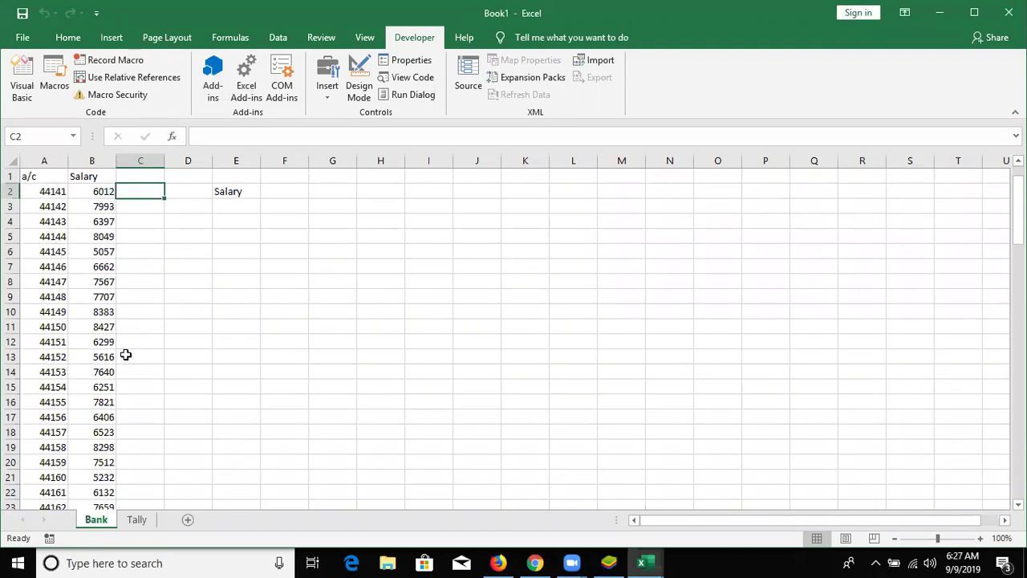
# Add a blank line above the CountIf line and highlight Sheets("Tally").Range on the loop line
pyautogui.hotkey('alt', 'F11')
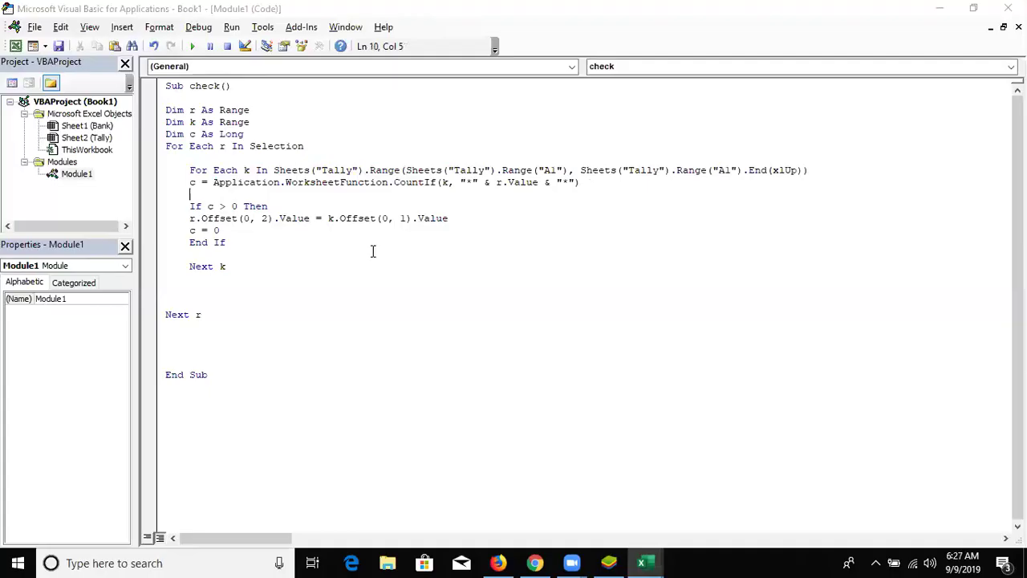
pyautogui.click(488, 217)
pyautogui.click(190, 182)
pyautogui.press('Return')
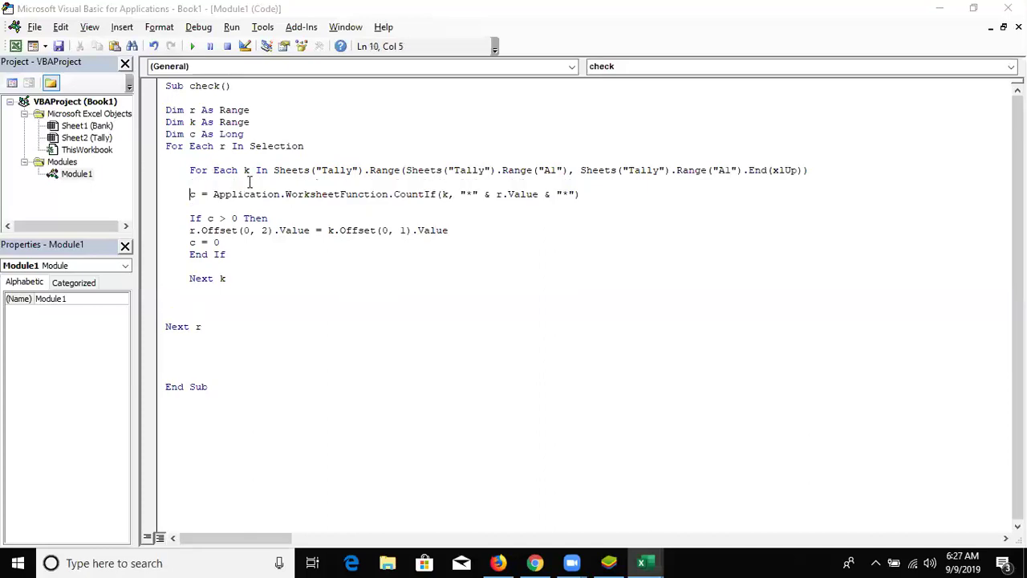
pyautogui.moveTo(271, 174); pyautogui.dragTo(365, 173)
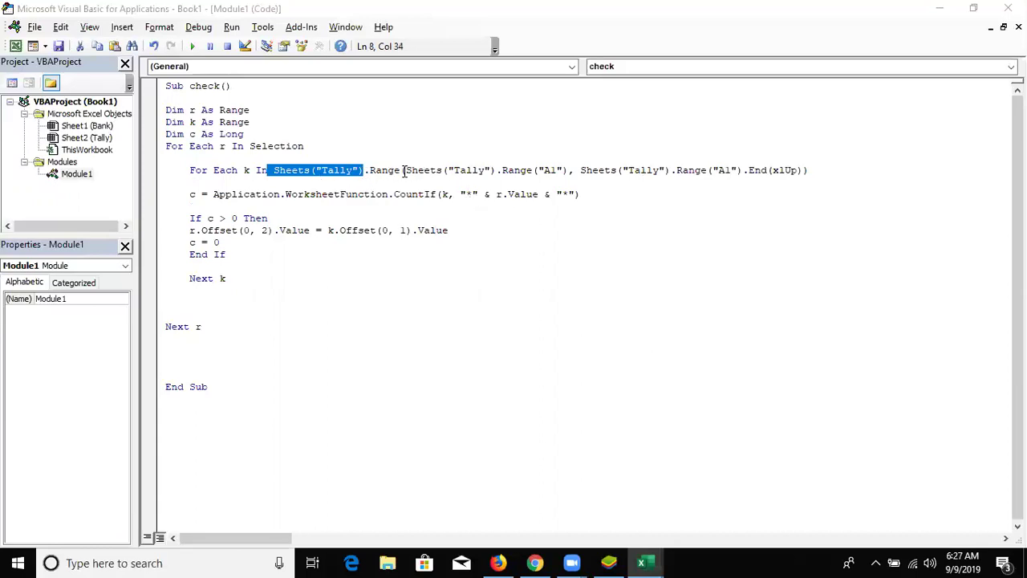
pyautogui.moveTo(399, 171); pyautogui.dragTo(278, 171)
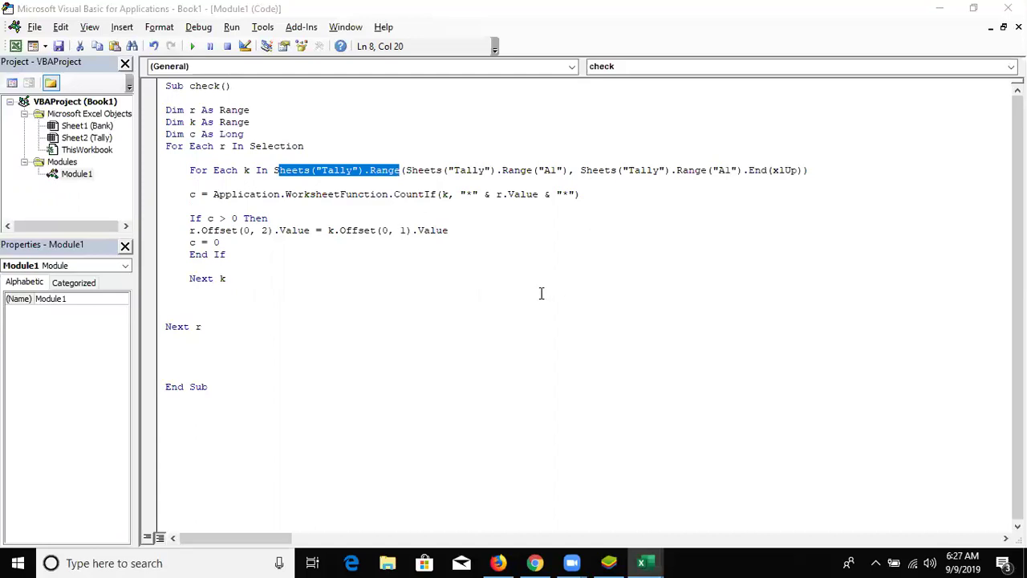
# Change the loop's end reference from A1 to A65000 and start a new line below Next r
pyautogui.click(726, 170)
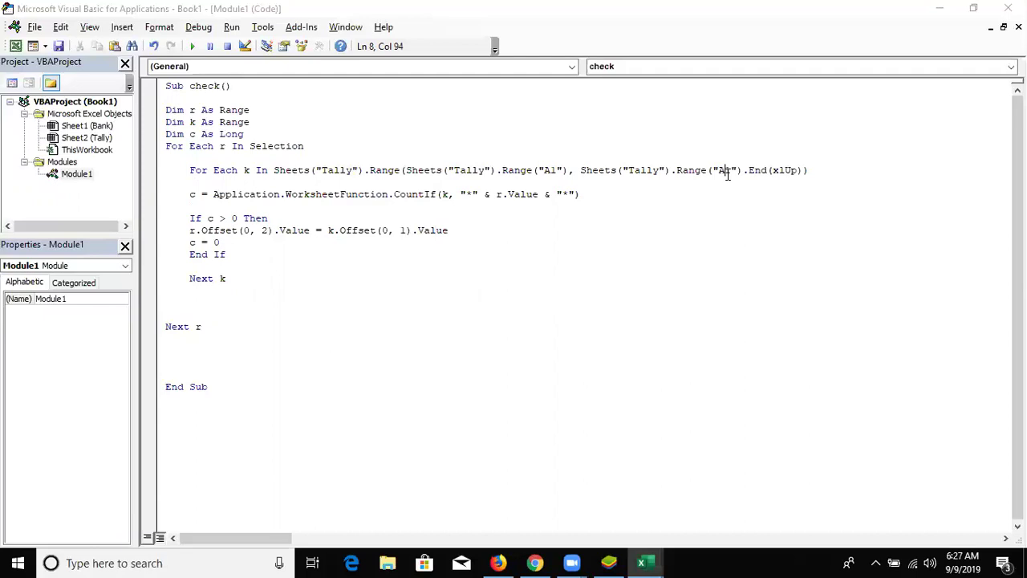
pyautogui.press('Delete')
pyautogui.write('65000')
pyautogui.click(761, 243)
pyautogui.click(234, 350)
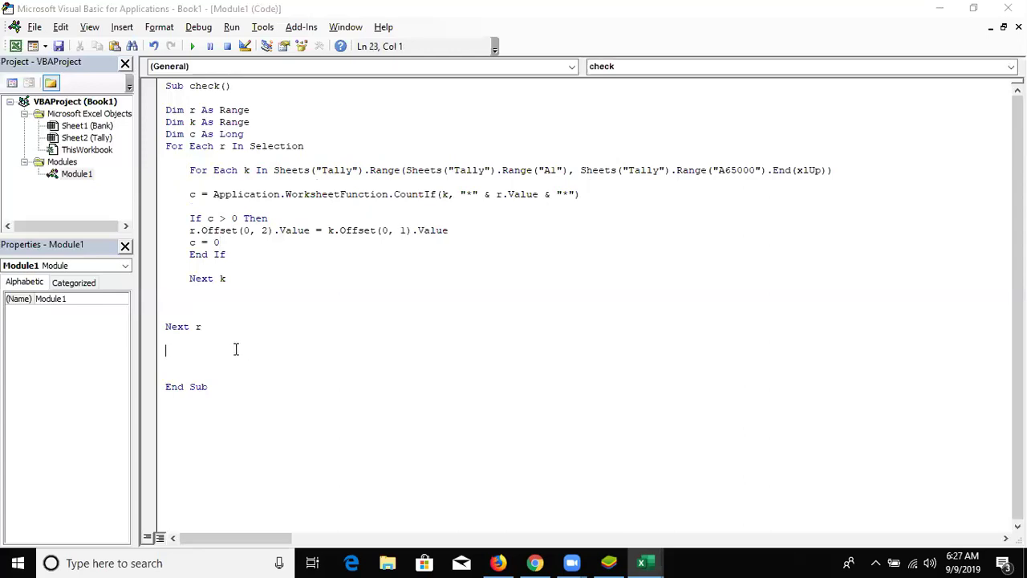
pyautogui.press('Return')
# Type the example line sheet1.Range("A1",range("B2")) below Next r
pyautogui.write('sheets(')
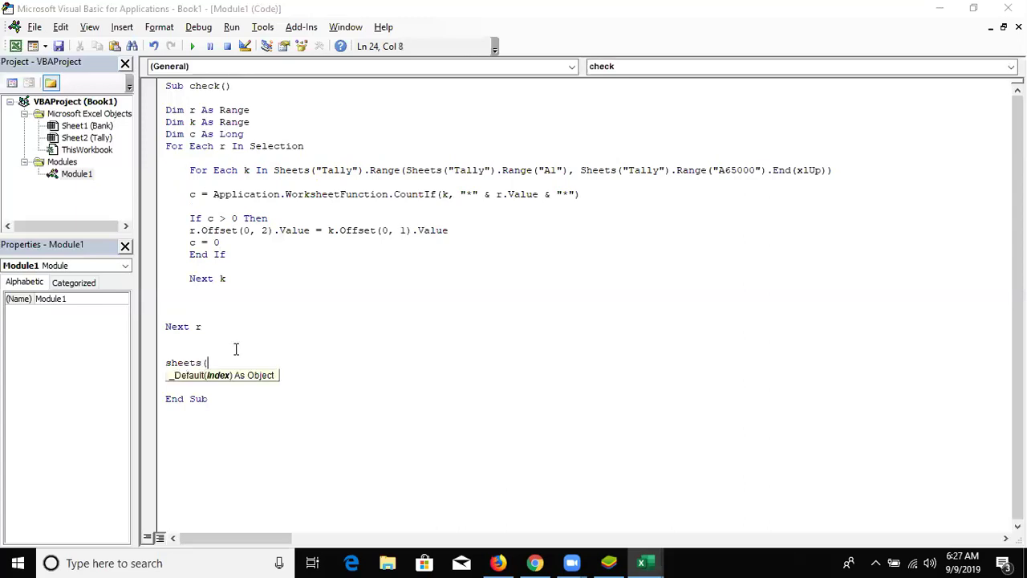
pyautogui.press('BackSpace')
pyautogui.press('BackSpace')
pyautogui.write('1.ra')
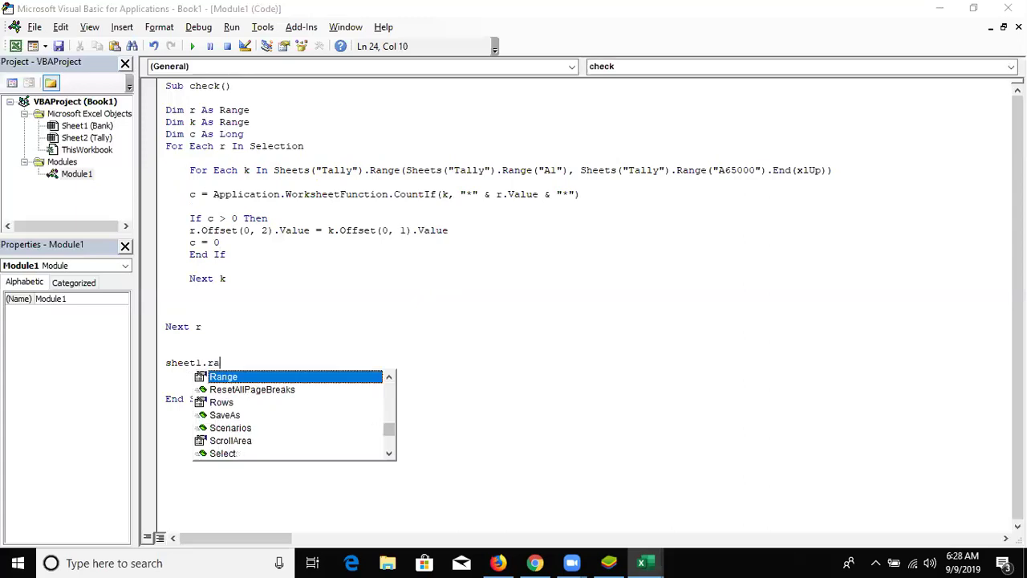
pyautogui.press('Tab')
pyautogui.write('("')
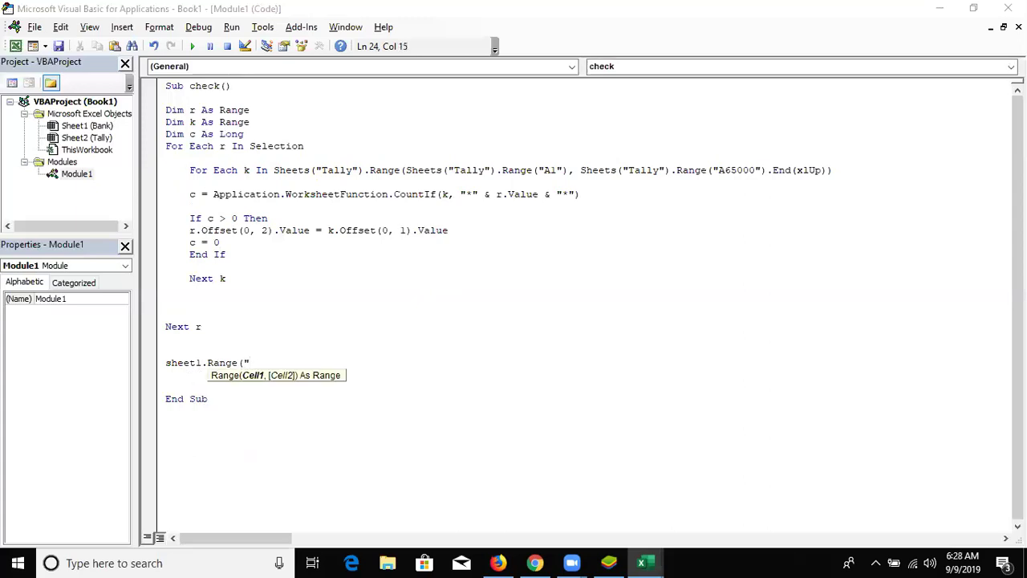
pyautogui.write('A1')
pyautogui.write(')')
pyautogui.press('BackSpace')
pyautogui.write('",')
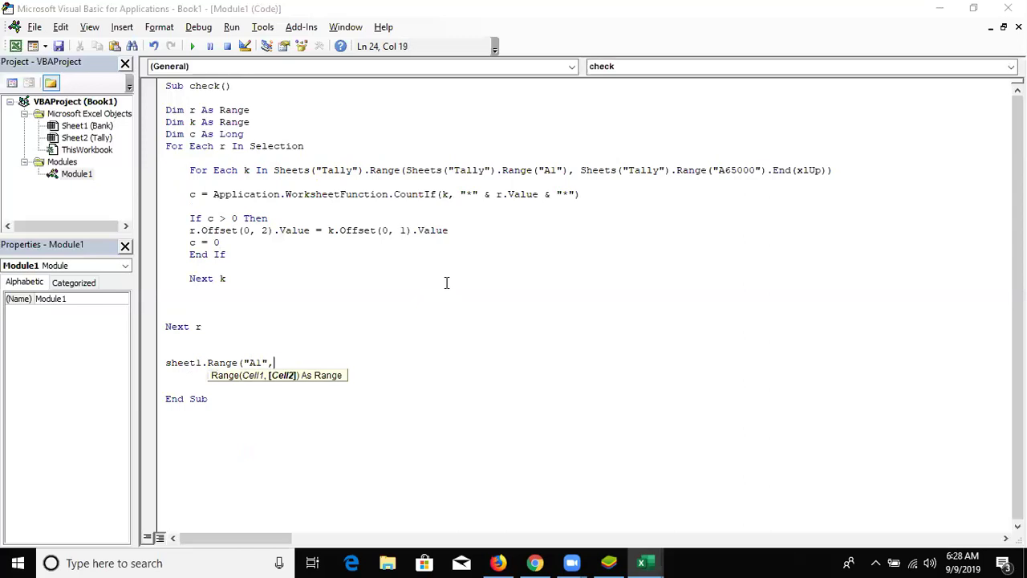
pyautogui.write('range')
pyautogui.write('("')
pyautogui.write('B2')
pyautogui.press('BackSpace')
pyautogui.write('2')
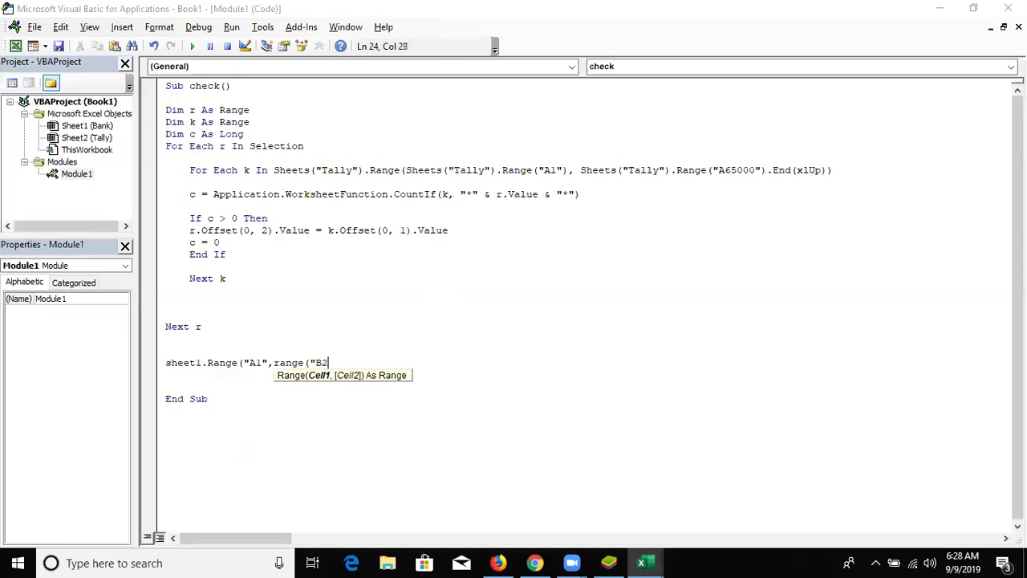
pyautogui.write('")')
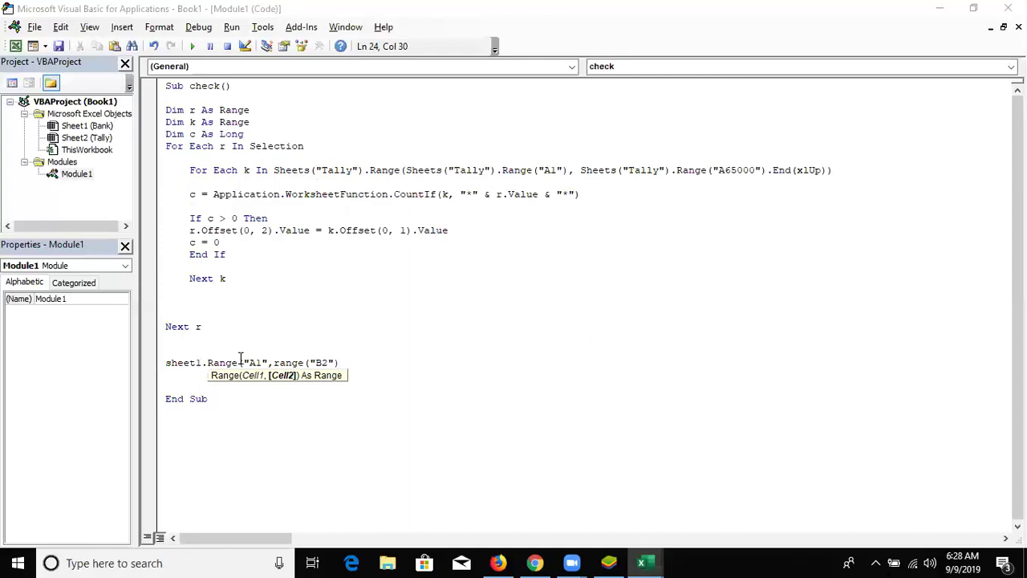
# Highlight the range("B2") argument of the example line and return to Excel
pyautogui.moveTo(274, 362); pyautogui.dragTo(337, 365)
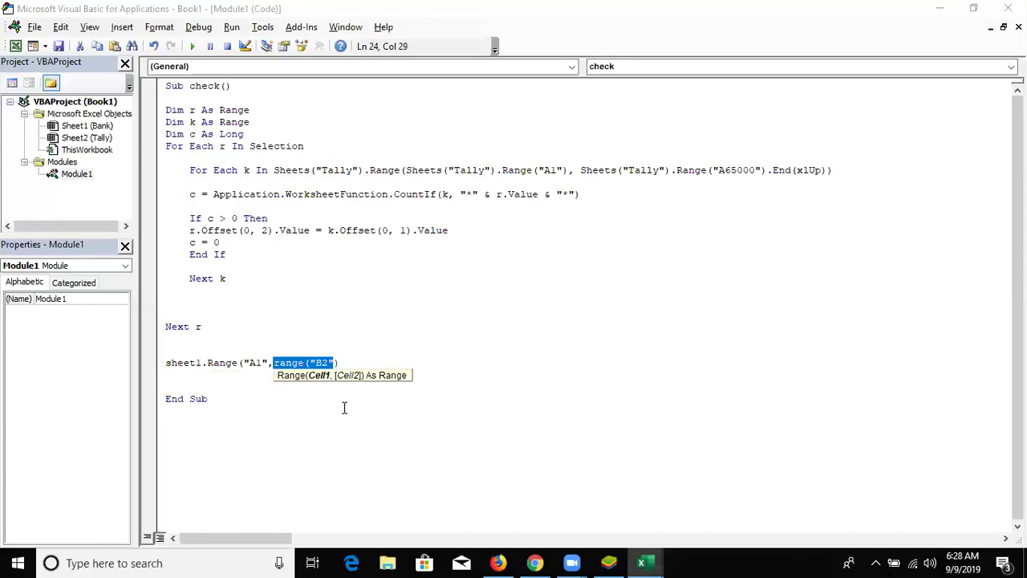
pyautogui.moveTo(340, 363); pyautogui.dragTo(274, 360)
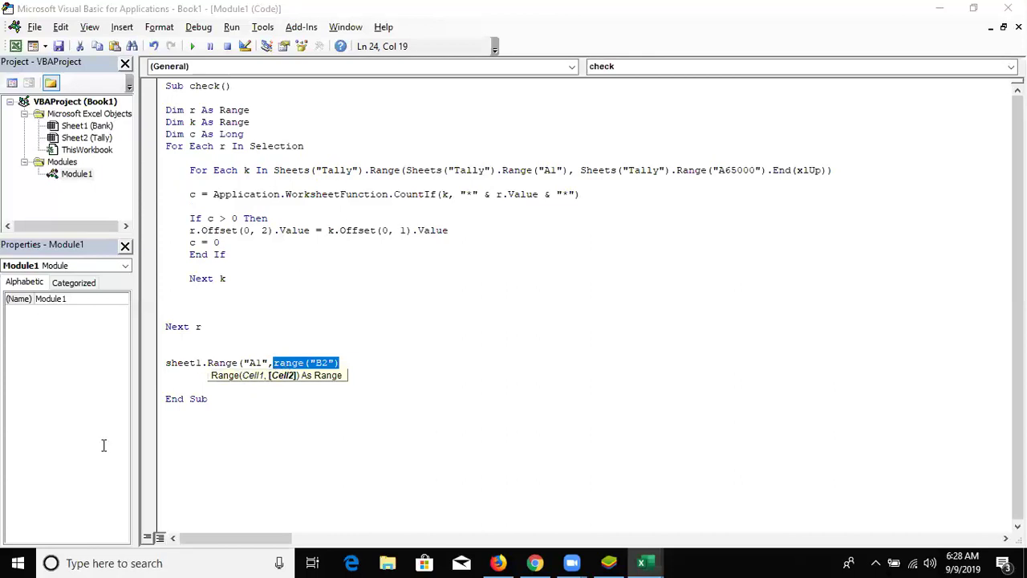
pyautogui.hotkey('alt', 'F11')
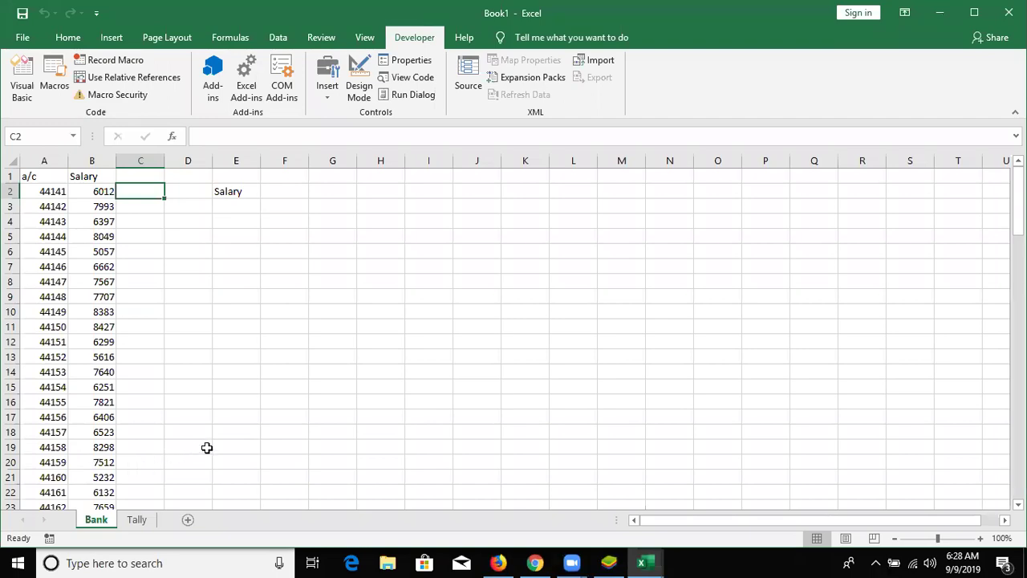
# Rename sheet1 to Tally in the example line, then delete the whole line
pyautogui.hotkey('alt', 'F11')
pyautogui.click(190, 363)
pyautogui.doubleClick(190, 362)
pyautogui.write('Tally.Range("A1",range("B2')
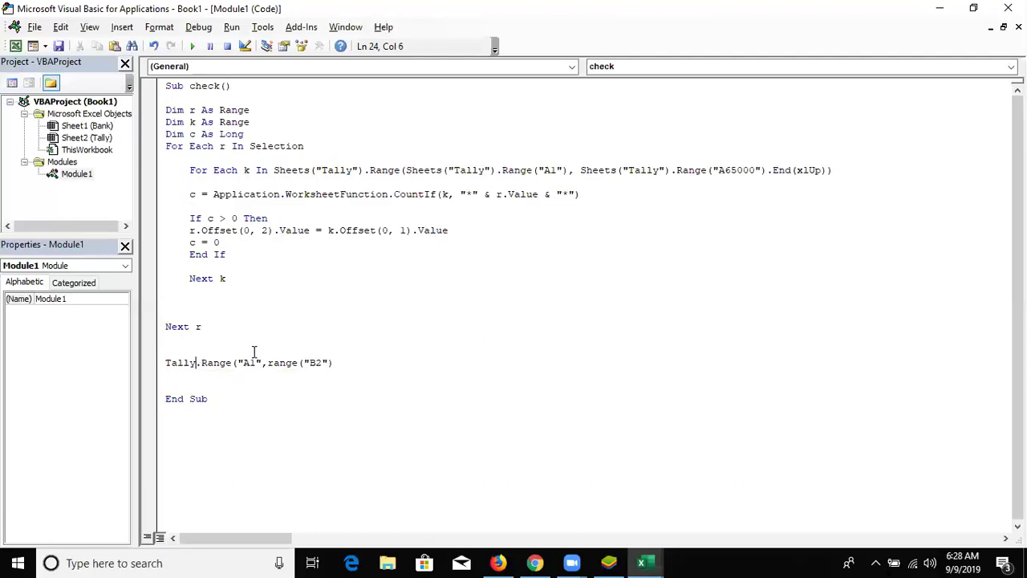
pyautogui.moveTo(272, 363); pyautogui.dragTo(322, 365)
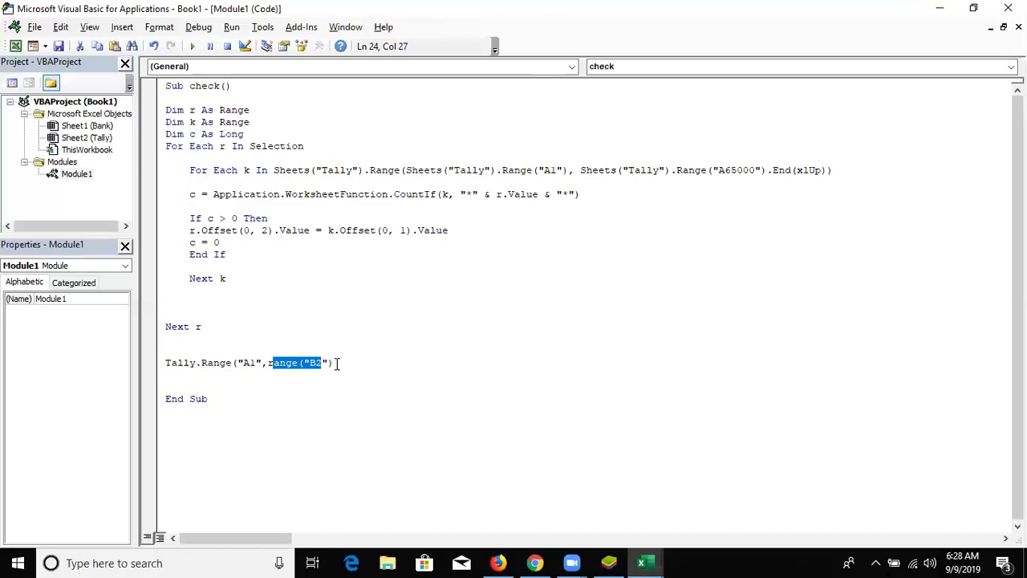
pyautogui.moveTo(337, 362); pyautogui.dragTo(143, 363)
pyautogui.press('Delete')
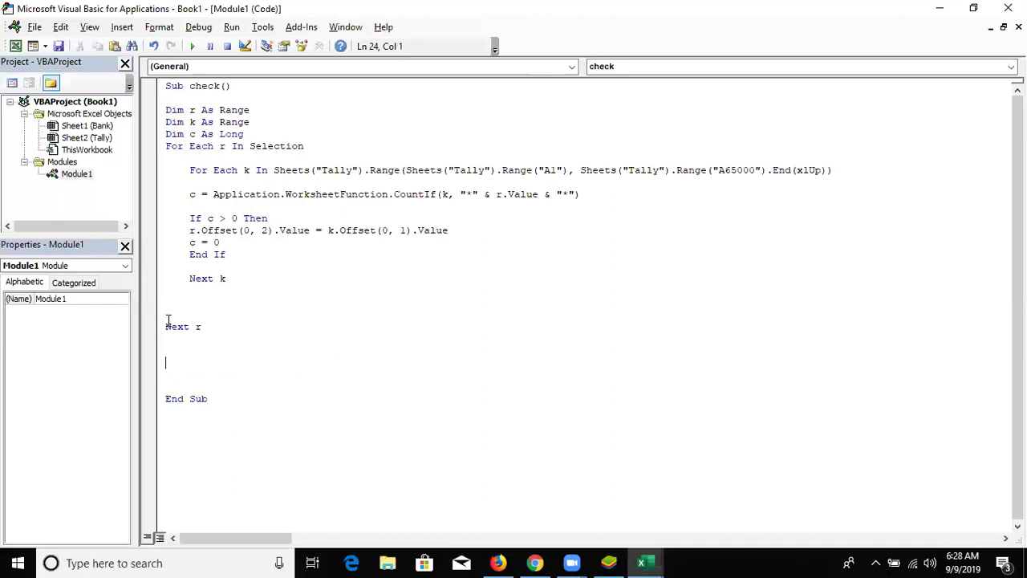
pyautogui.click(581, 232)
pyautogui.click(181, 204)
# Run the check macro from the Macros list, leaving 5807 in E2 on the Bank sheet
pyautogui.hotkey('alt', 'F11')
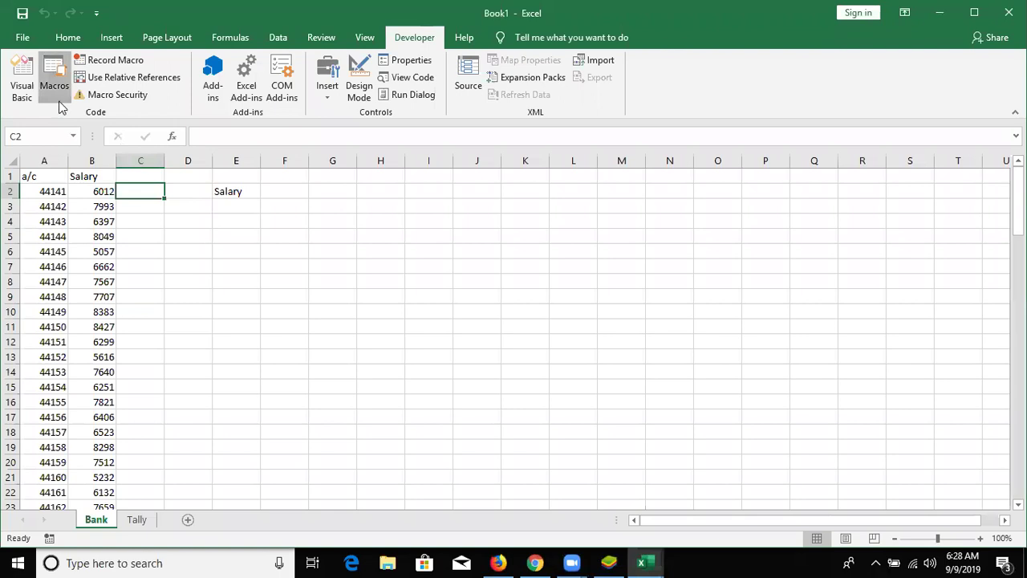
pyautogui.click(59, 103)
pyautogui.click(618, 153)
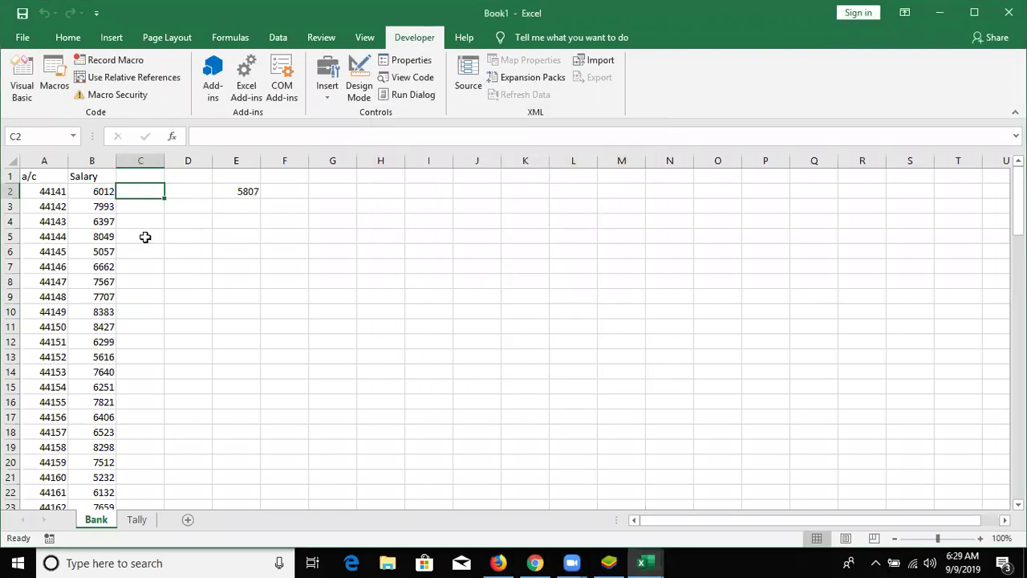
pyautogui.click(146, 237)
pyautogui.click(133, 193)
pyautogui.hotkey('alt', 'F11')
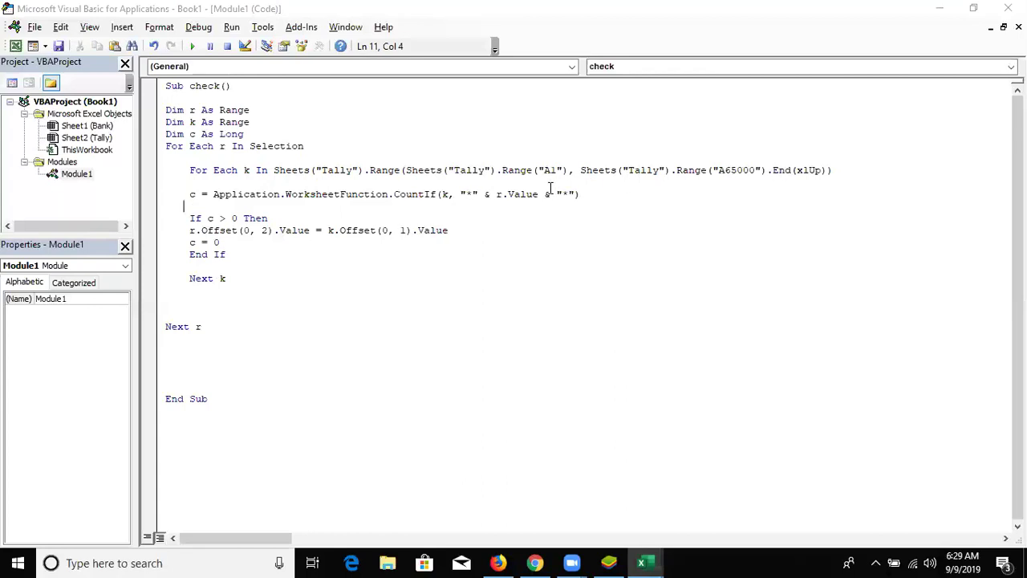
pyautogui.moveTo(568, 170); pyautogui.dragTo(406, 170)
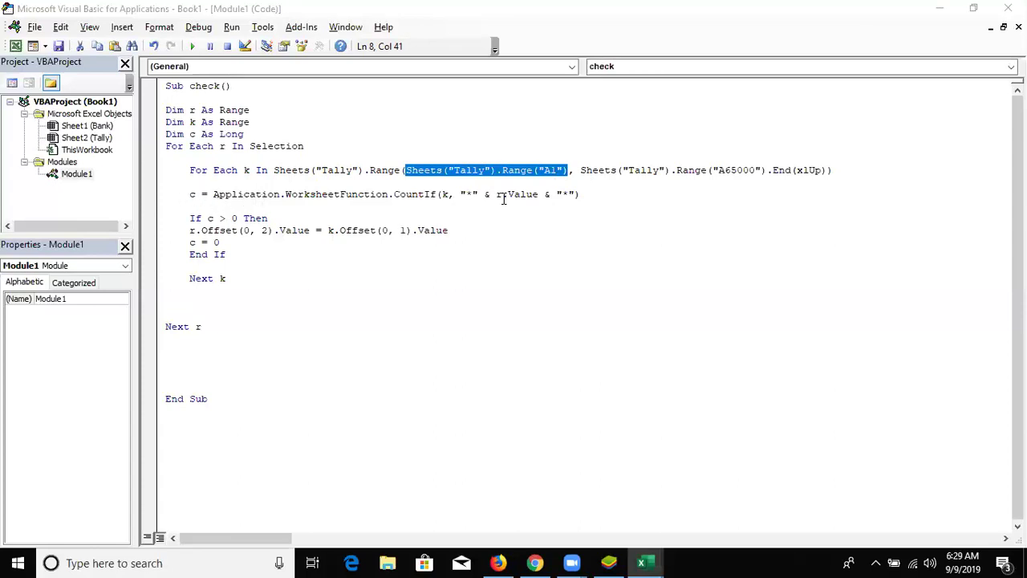
pyautogui.click(444, 196)
pyautogui.doubleClick(444, 195)
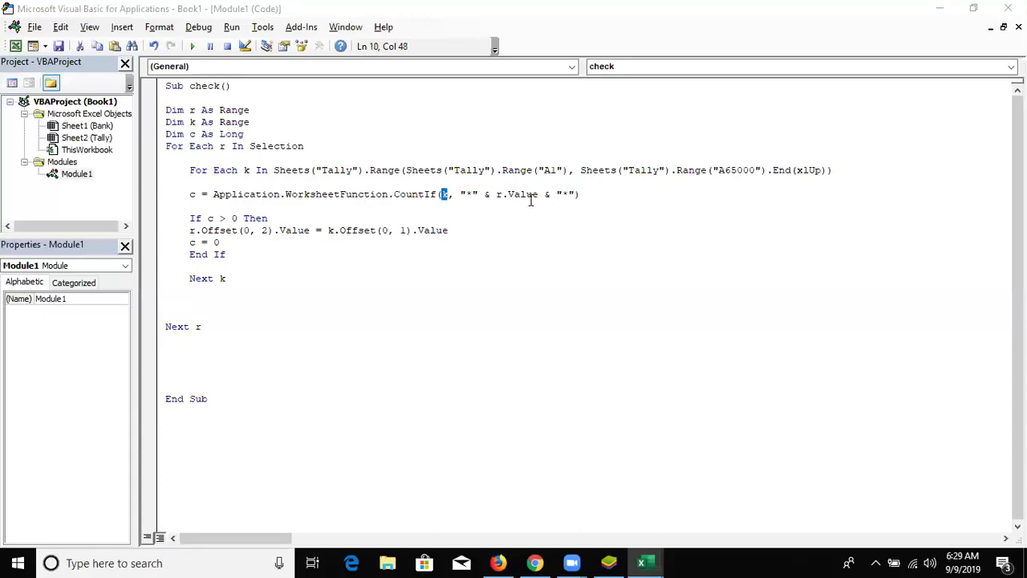
pyautogui.click(327, 217)
pyautogui.press('F8')
pyautogui.press('F8')
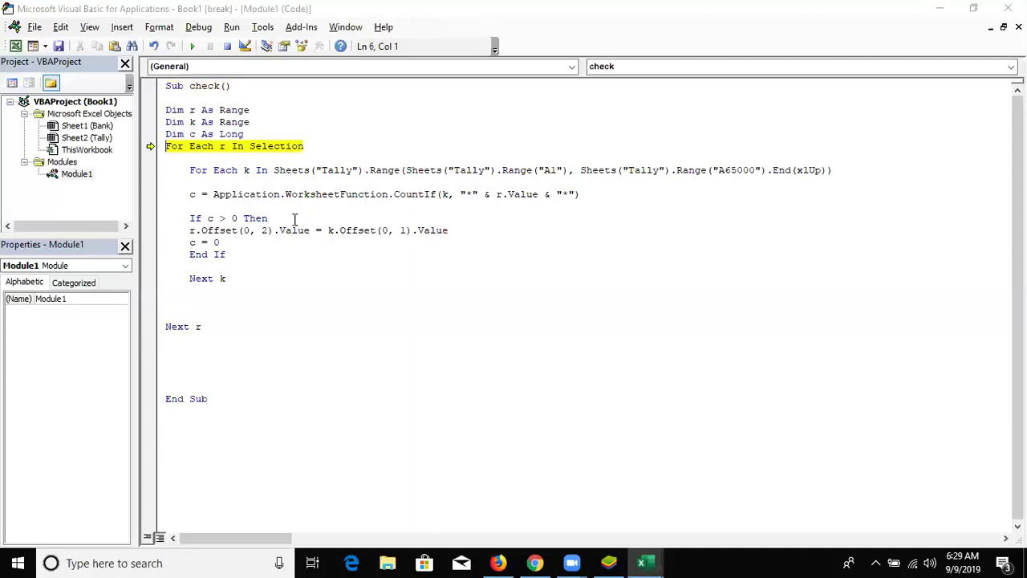
pyautogui.press('F8')
pyautogui.press('F8')
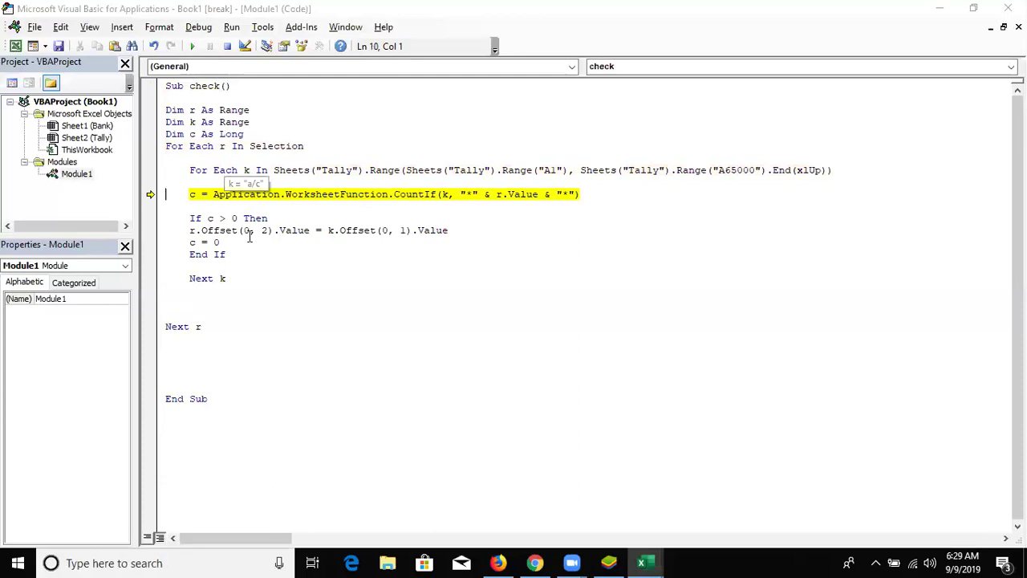
pyautogui.moveTo(192, 195)
pyautogui.press('F8')
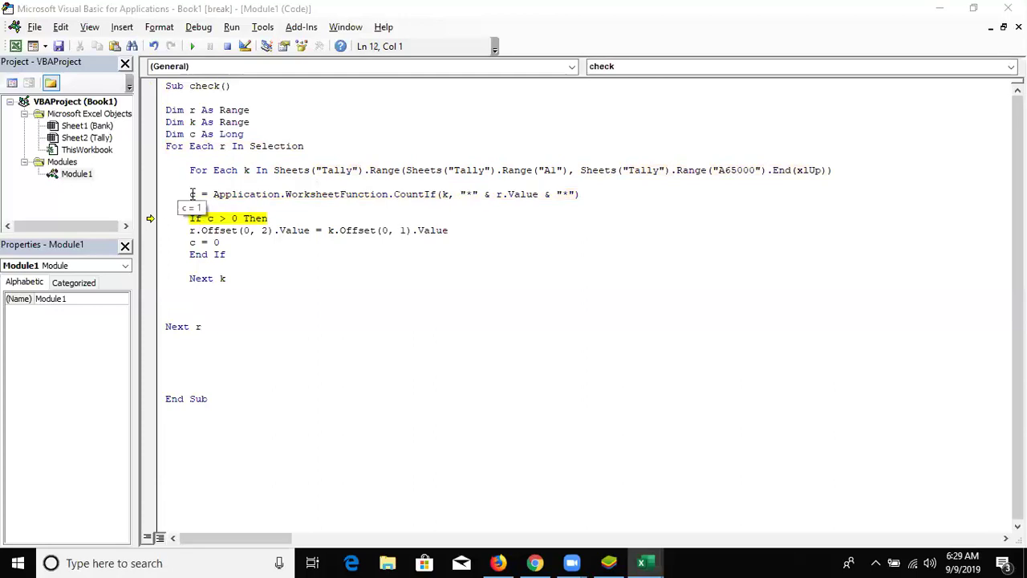
pyautogui.moveTo(209, 217)
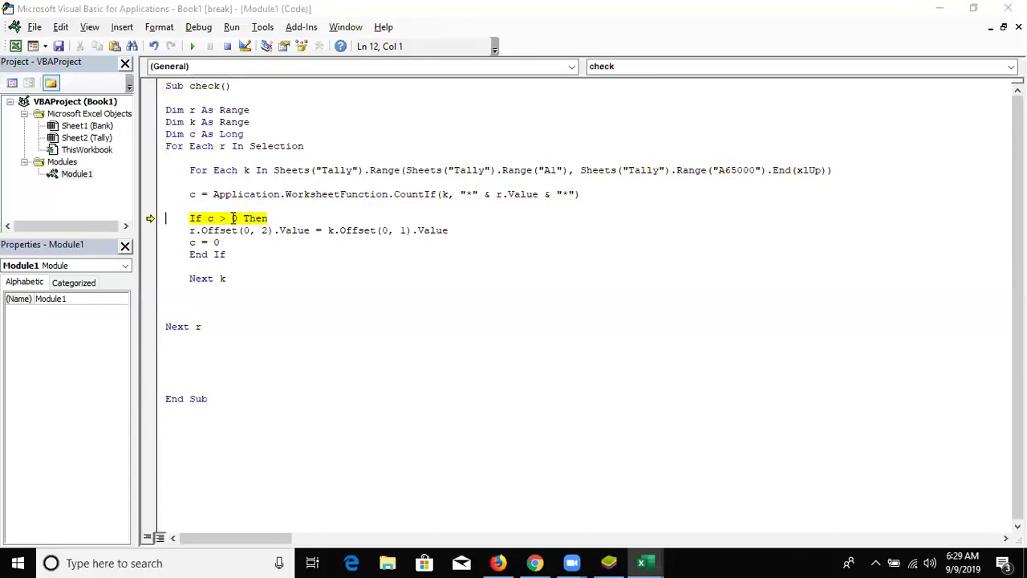
pyautogui.press('F8')
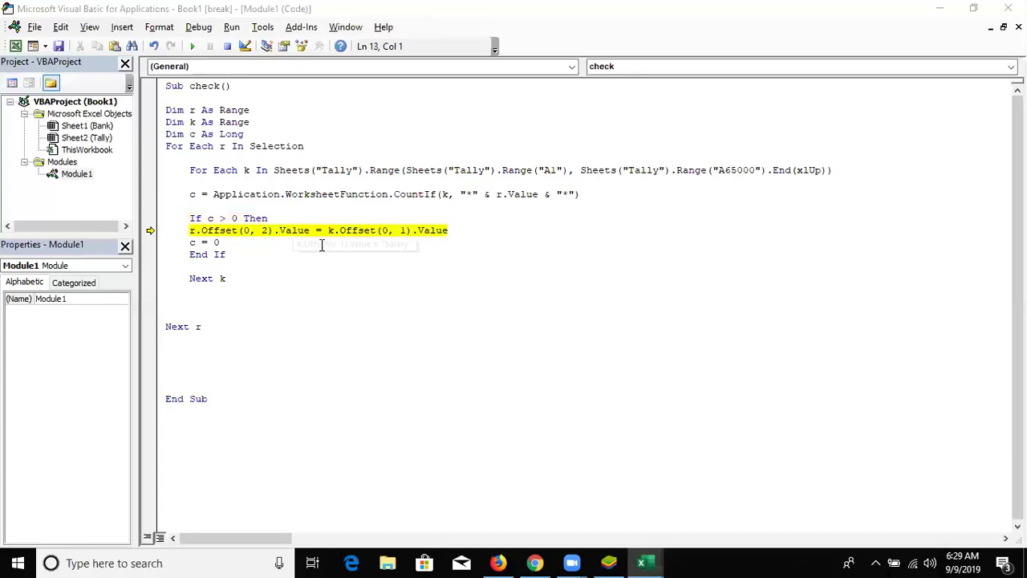
pyautogui.press('F8')
pyautogui.press('F8')
pyautogui.press('F8')
pyautogui.press('F8')
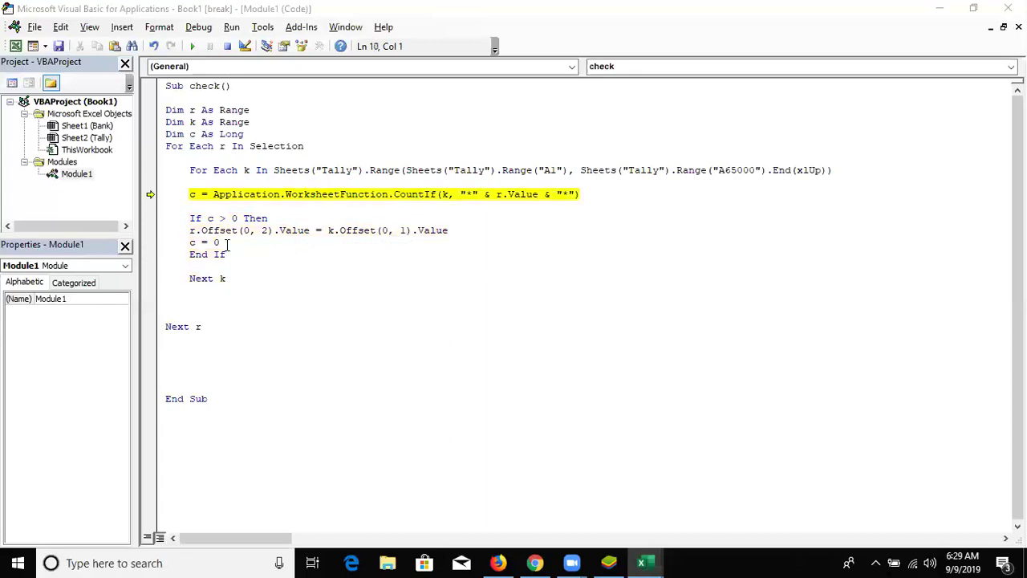
pyautogui.press('F8')
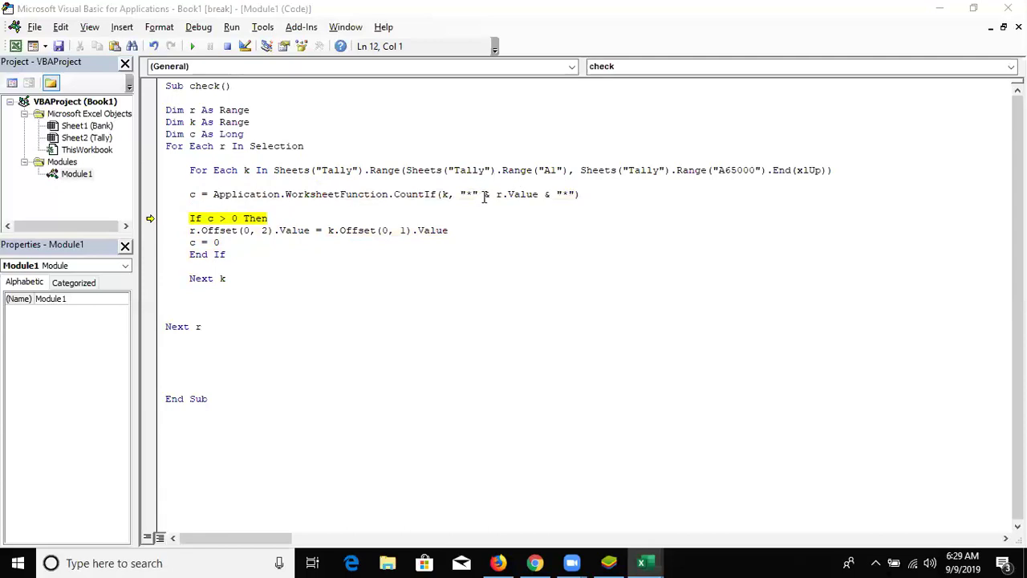
pyautogui.moveTo(446, 198)
pyautogui.moveTo(500, 197)
pyautogui.moveTo(247, 169)
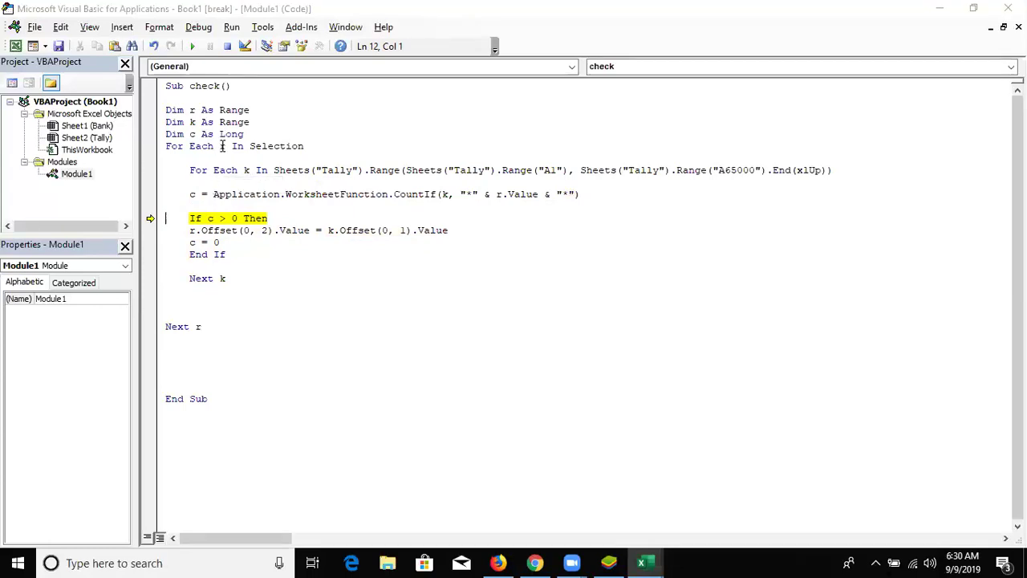
pyautogui.press('F8')
pyautogui.press('F8')
pyautogui.click(227, 46)
pyautogui.click(289, 265)
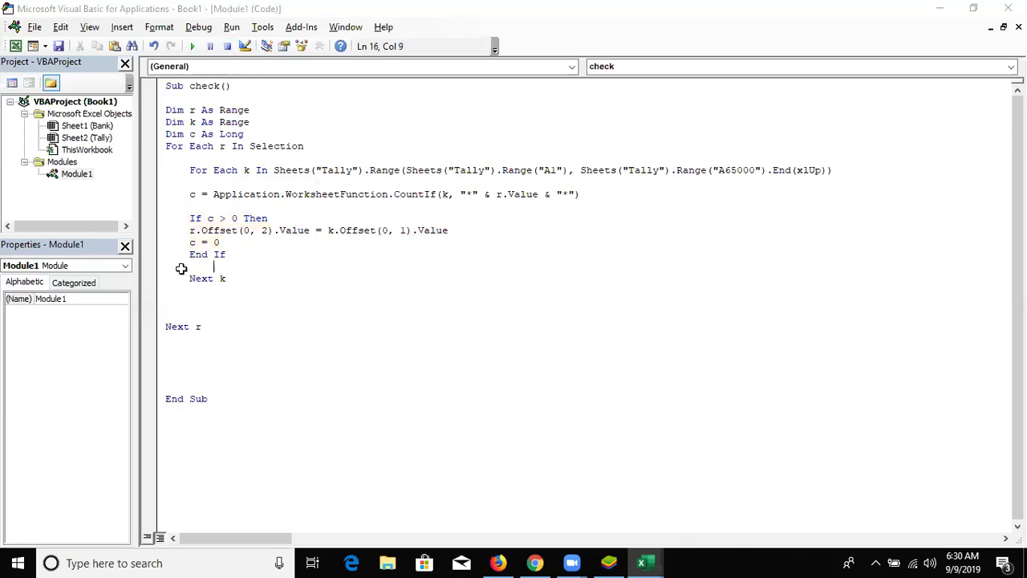
# Select the Bank account numbers from A2 down and run check to fill column C with salaries
pyautogui.hotkey('alt', 'F11')
pyautogui.click(36, 192)
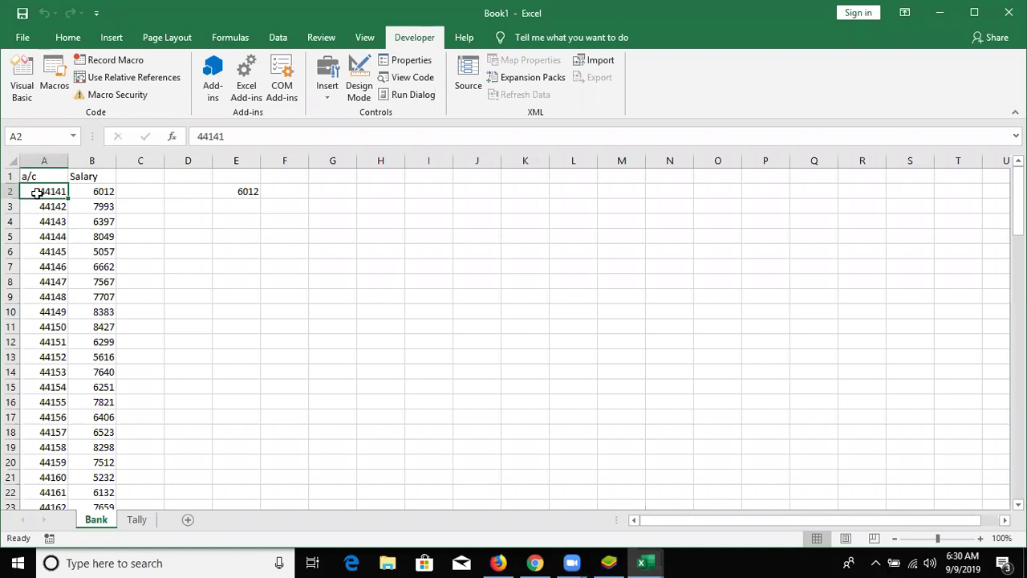
pyautogui.hotkey('ctrl', 'shift', 'Down')
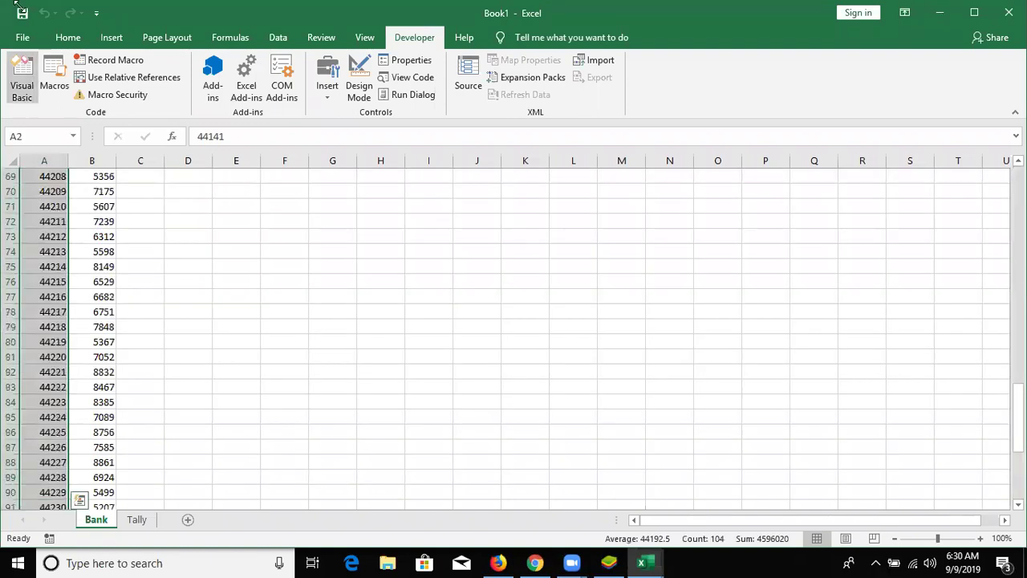
pyautogui.click(48, 88)
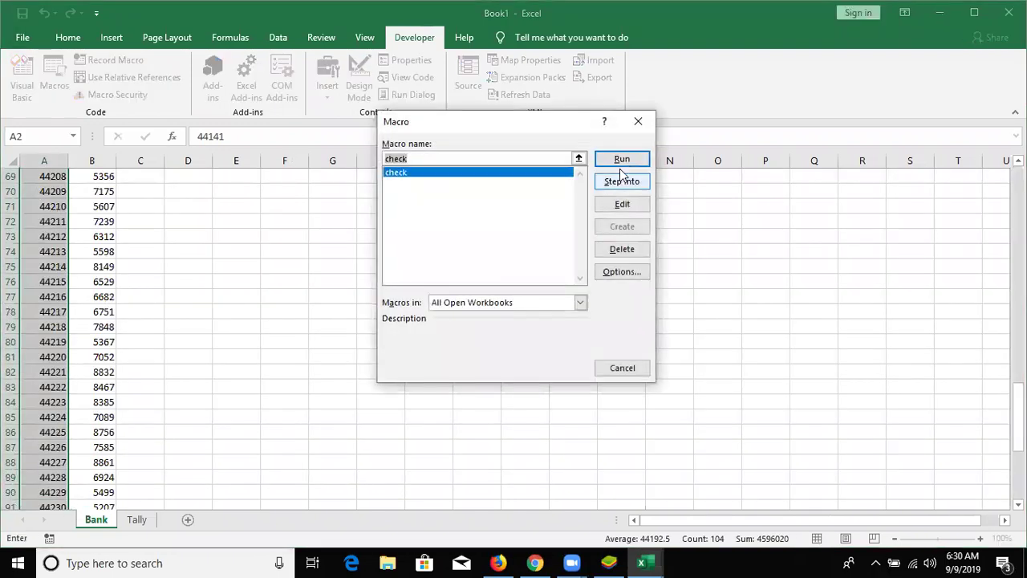
pyautogui.click(622, 159)
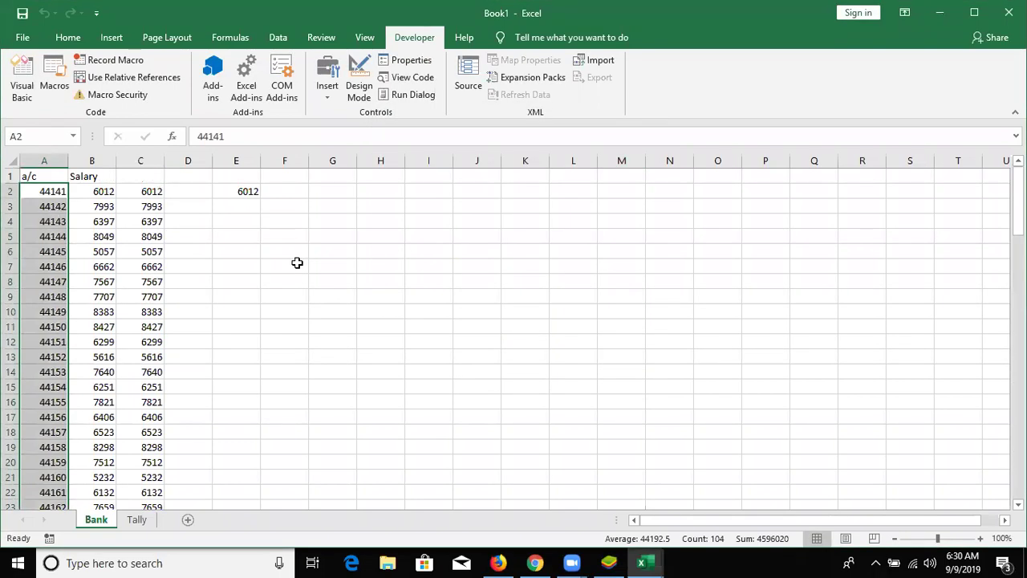
pyautogui.hotkey('alt', 'F11')
pyautogui.click(190, 149)
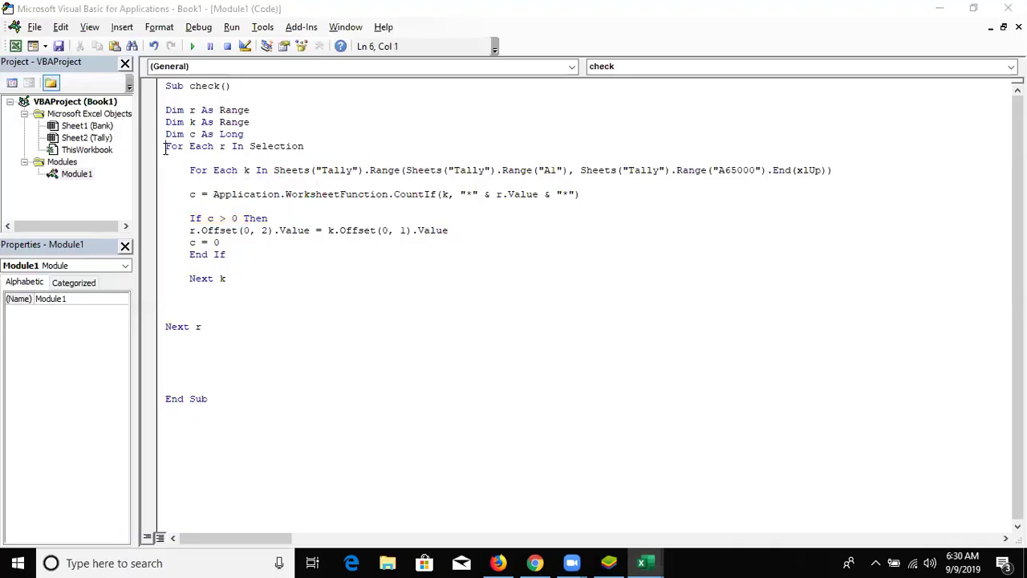
pyautogui.press('Return')
pyautogui.press('Return')
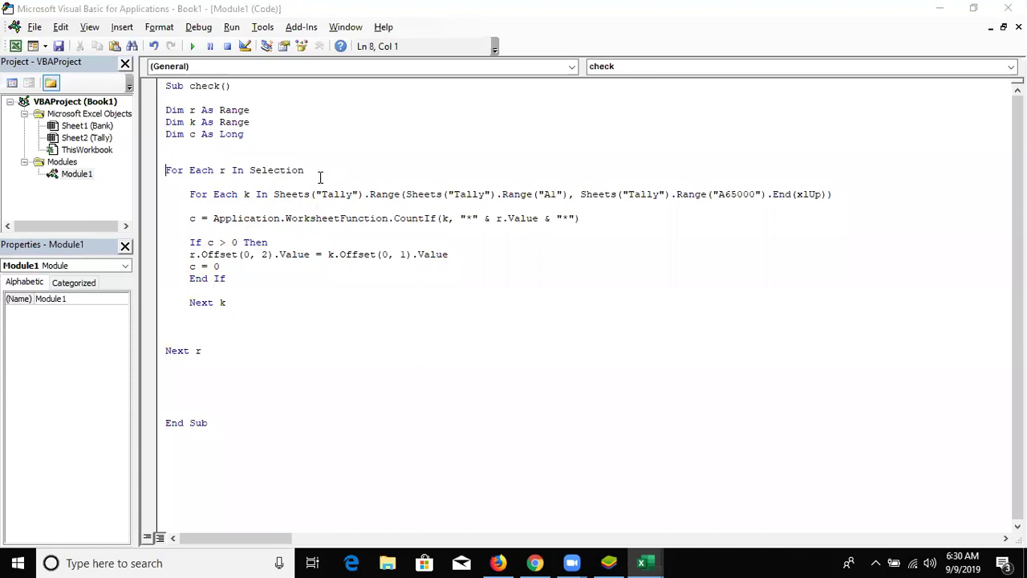
pyautogui.moveTo(321, 171); pyautogui.dragTo(274, 171)
pyautogui.hotkey('alt', 'F11')
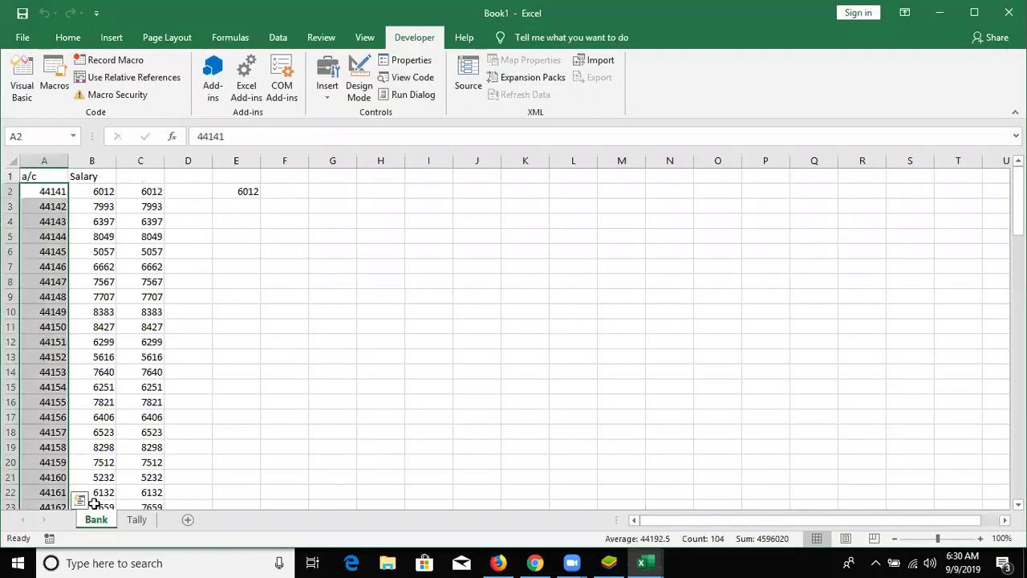
pyautogui.moveTo(53, 191); pyautogui.dragTo(20, 332)
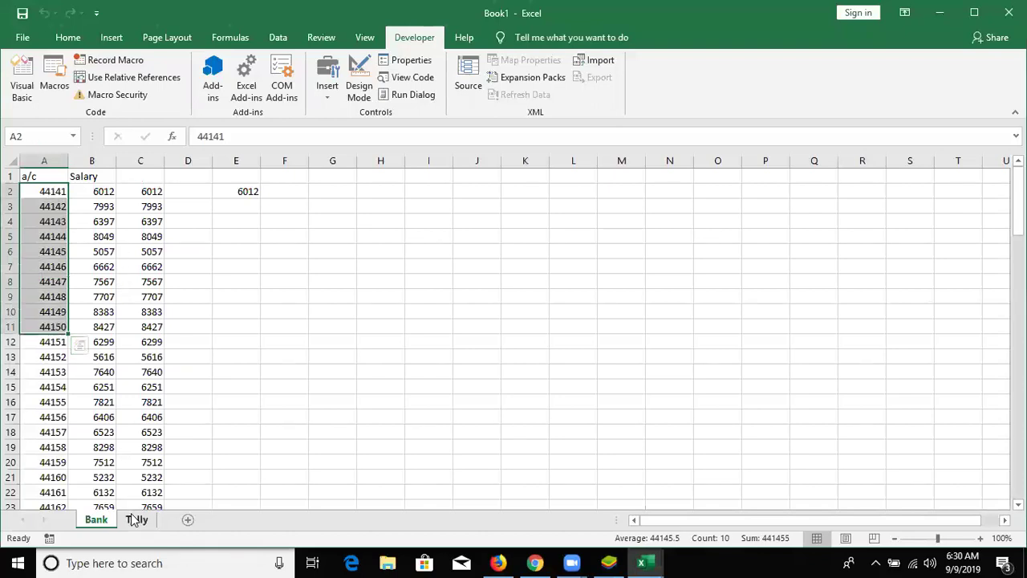
pyautogui.hotkey('ctrl', 'pagedown')
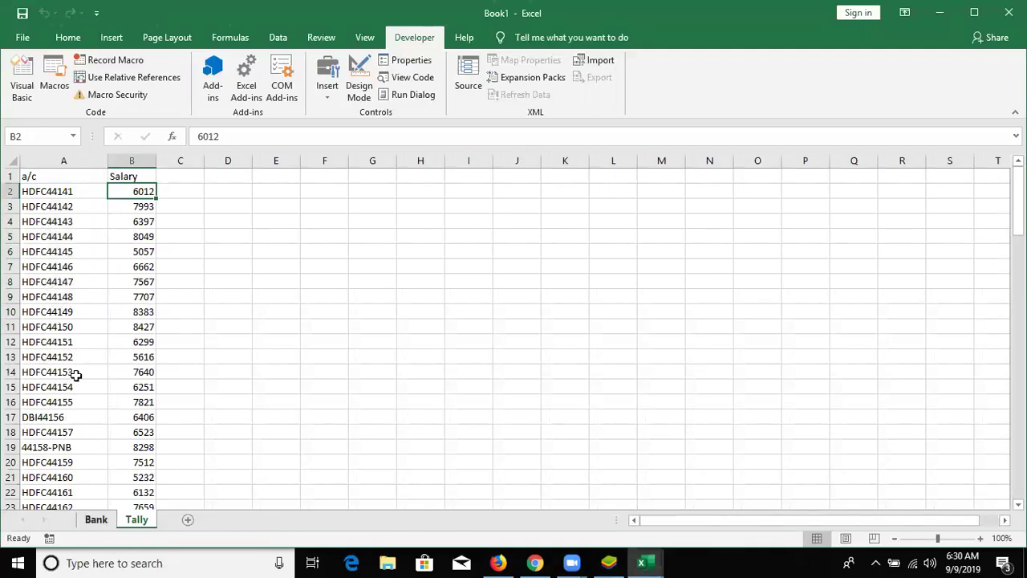
pyautogui.hotkey('ctrl', 'pageup')
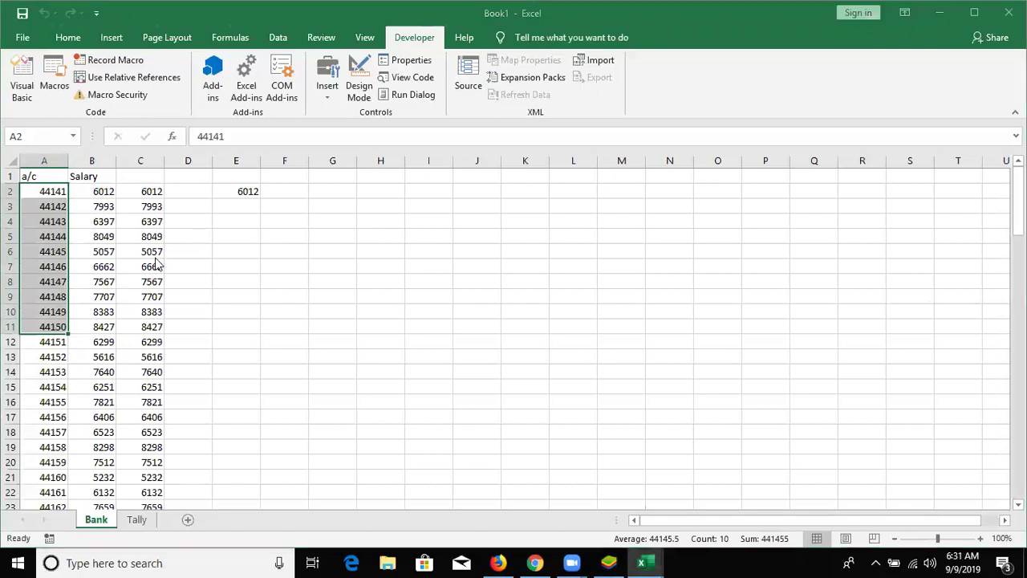
pyautogui.hotkey('alt', 'F11')
pyautogui.doubleClick(202, 171)
pyautogui.click(224, 172)
pyautogui.doubleClick(253, 172)
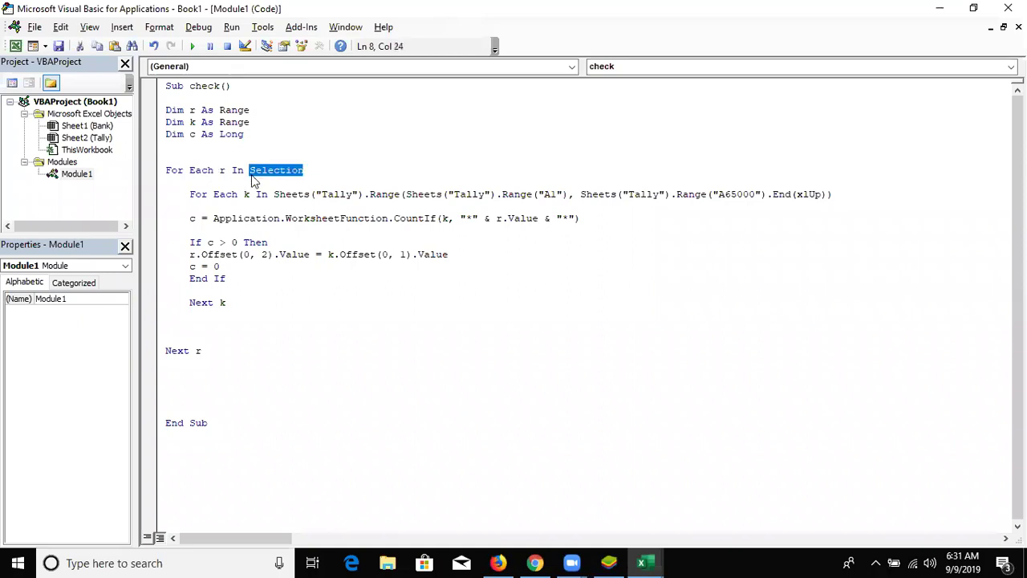
# Insert a blank line above the For Each k loop and highlight the Tally range it covers
pyautogui.click(191, 195)
pyautogui.press('Return')
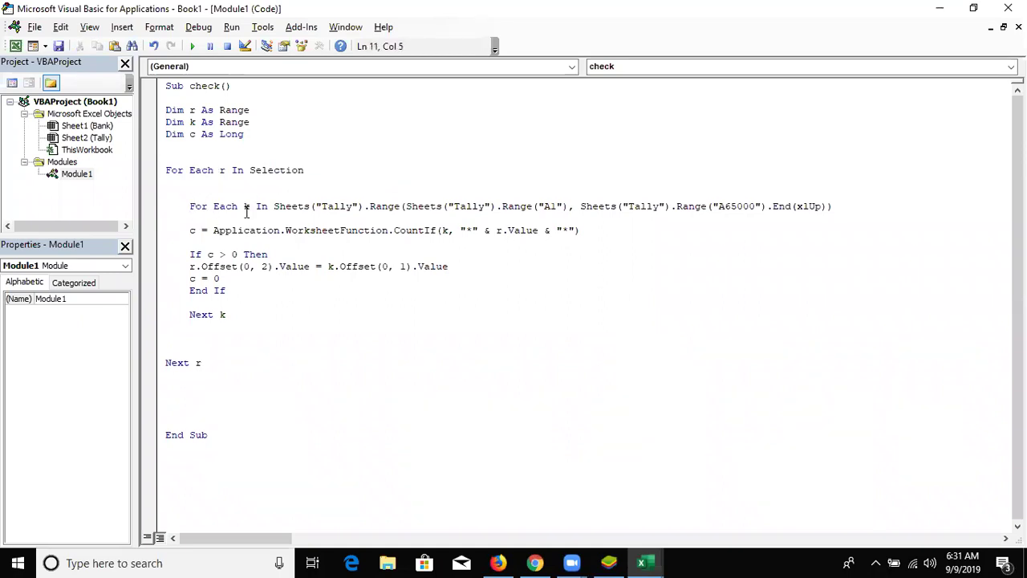
pyautogui.moveTo(273, 206); pyautogui.dragTo(829, 207)
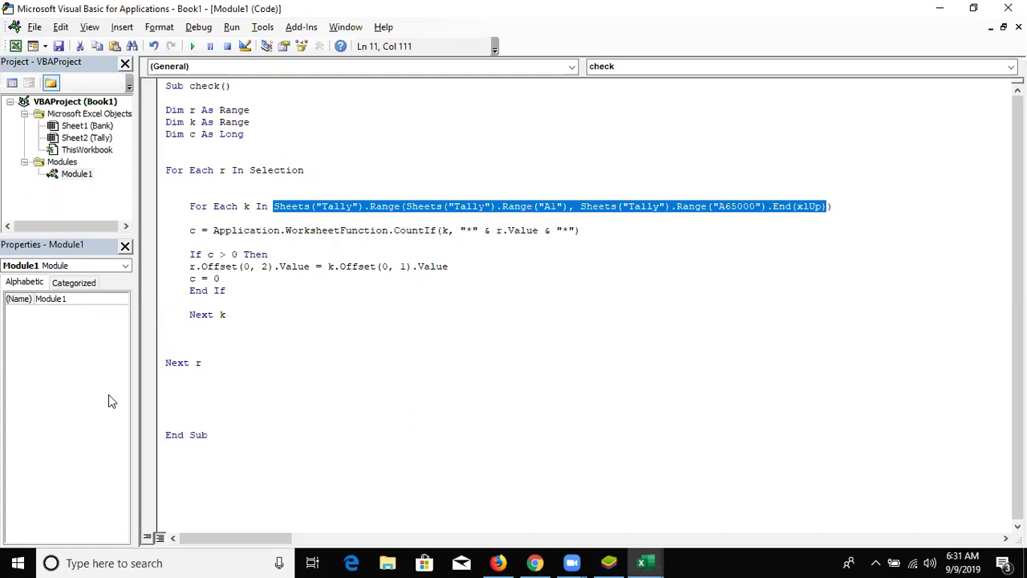
pyautogui.hotkey('alt', 'F11')
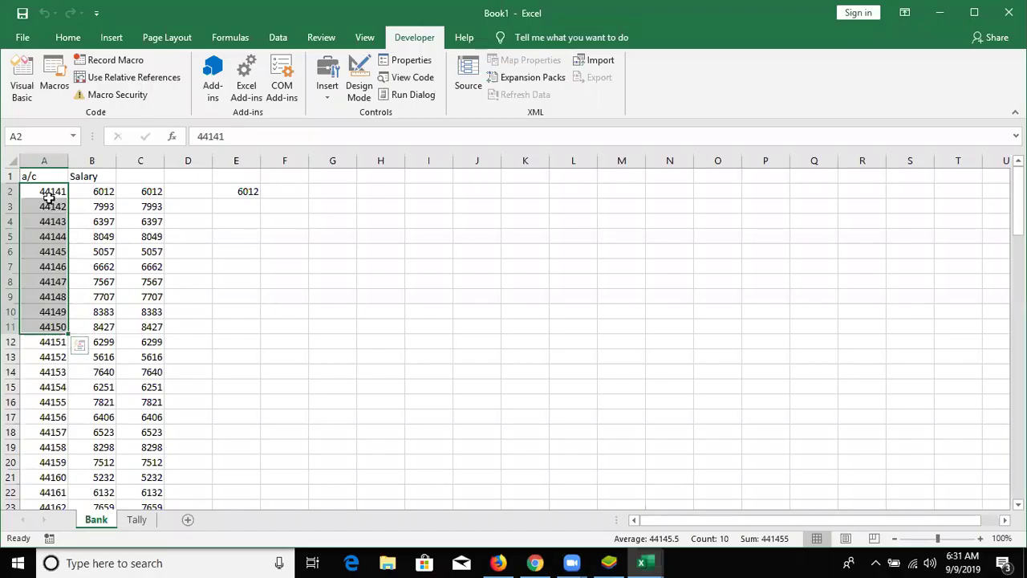
# Select the Tally sheet's account codes from A2 to the end of the list
pyautogui.click(137, 519)
pyautogui.click(65, 192)
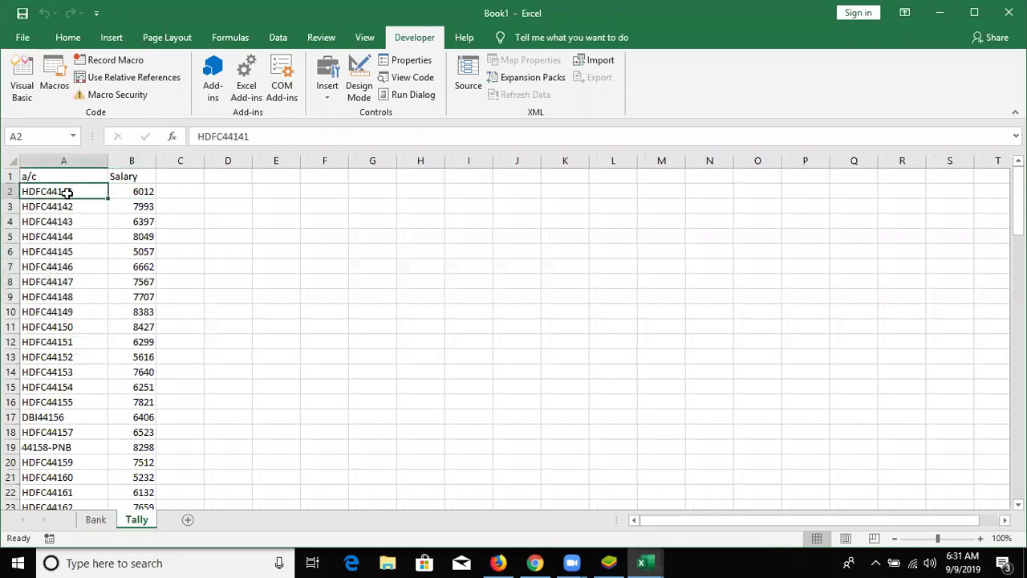
pyautogui.hotkey('ctrl', 'shift', 'Down')
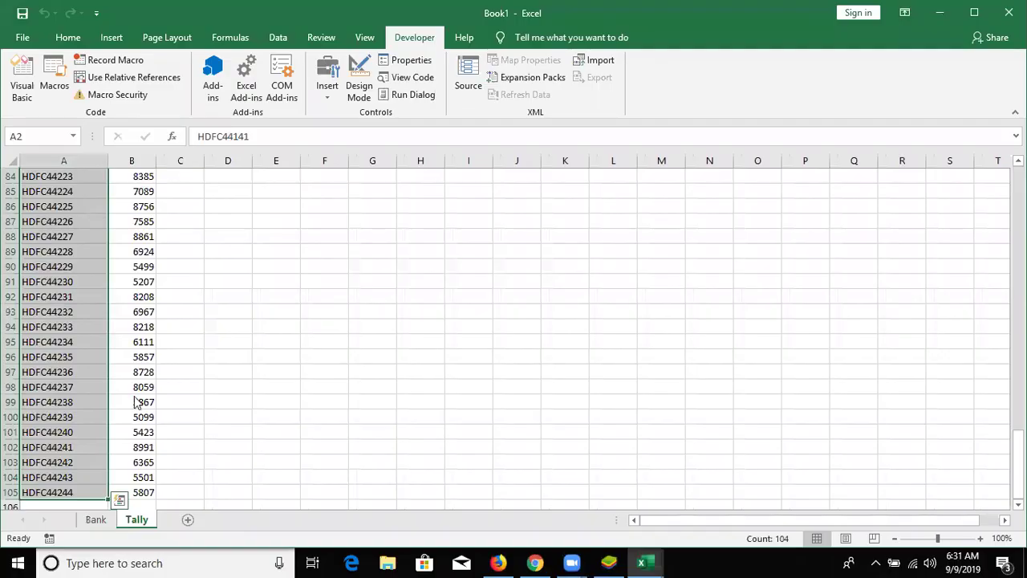
# Highlight the COUNTIF assignment, the variable c, the If c > 0 test and r.Offset(0, 2).Value in the code
pyautogui.hotkey('alt', 'F11')
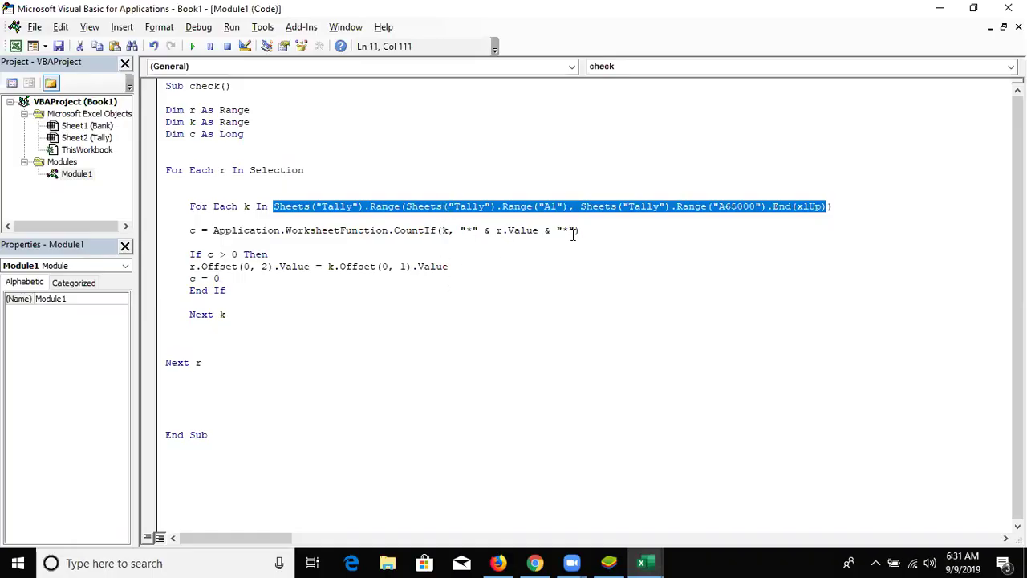
pyautogui.moveTo(584, 230); pyautogui.dragTo(207, 231)
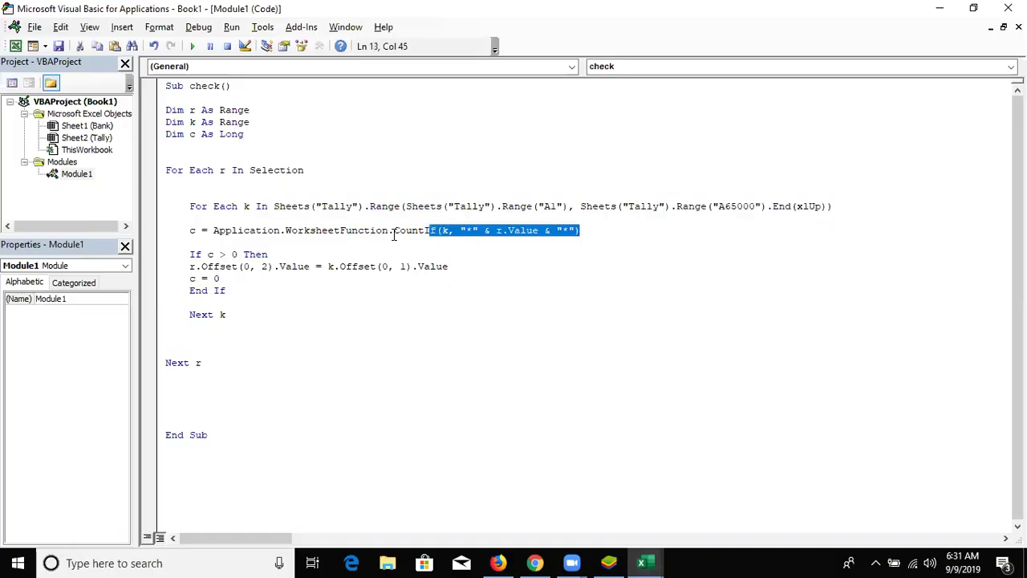
pyautogui.doubleClick(191, 231)
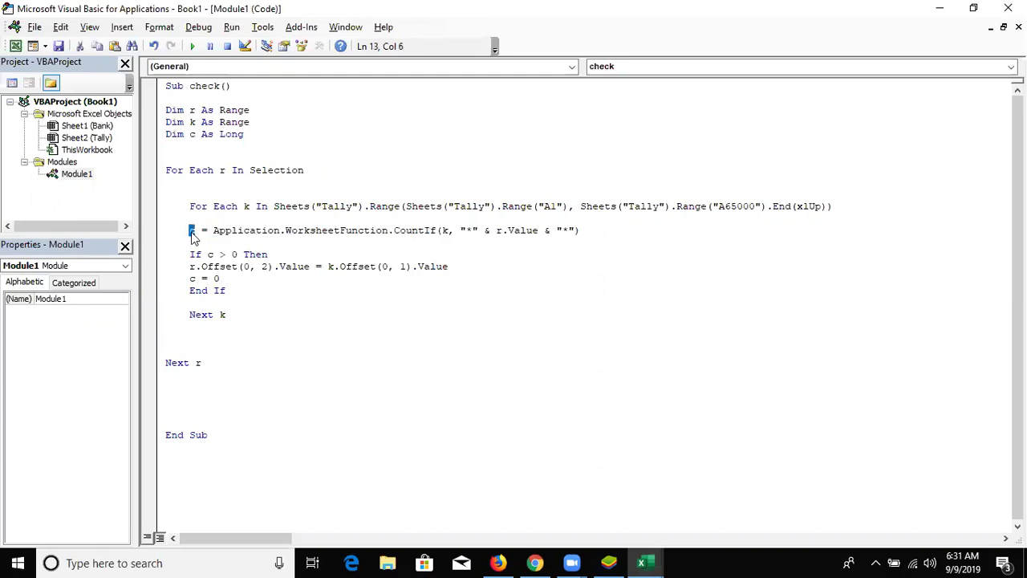
pyautogui.doubleClick(195, 254)
pyautogui.moveTo(207, 254); pyautogui.dragTo(240, 255)
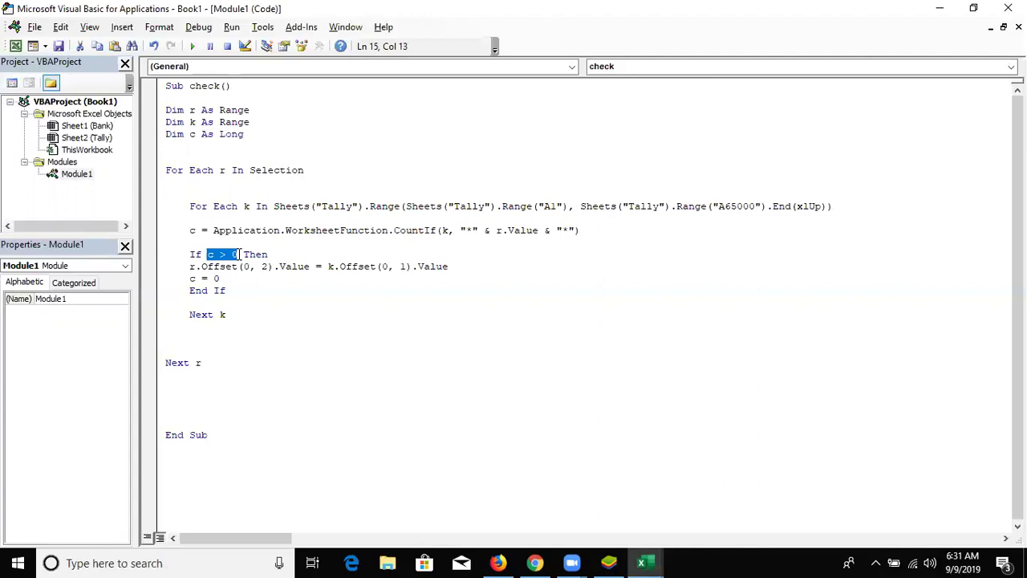
pyautogui.click(193, 230)
pyautogui.doubleClick(195, 230)
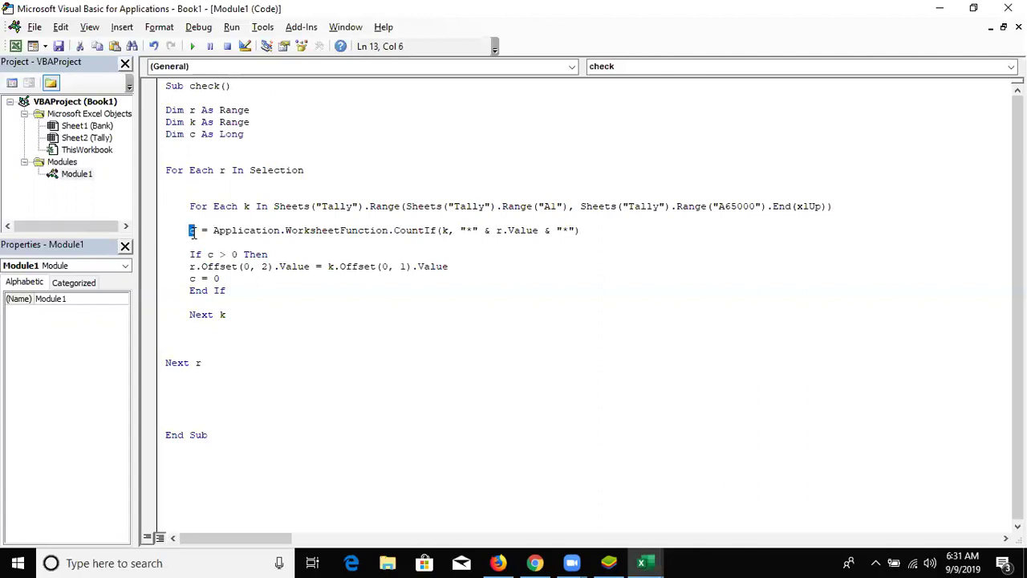
pyautogui.click(190, 266)
pyautogui.moveTo(208, 267); pyautogui.dragTo(312, 268)
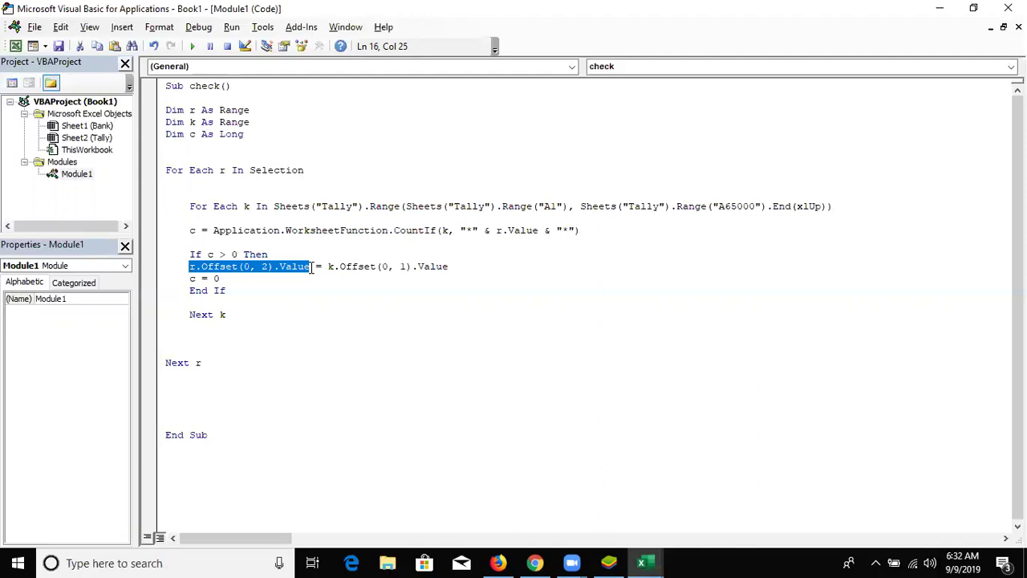
pyautogui.hotkey('alt', 'F11')
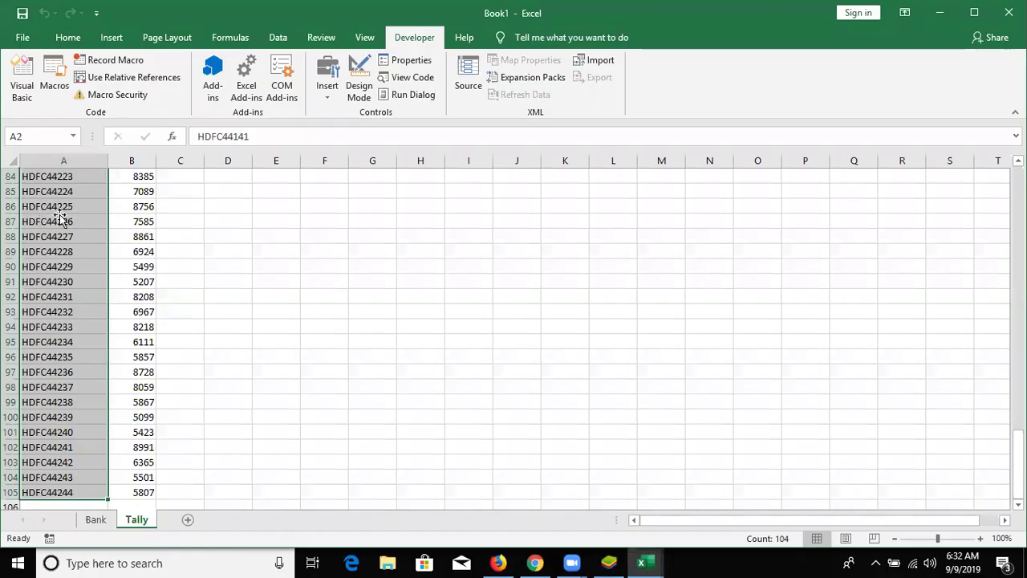
# Check cells A87 to C87 on Tally, then select C2 on the Bank sheet
pyautogui.click(37, 221)
pyautogui.click(128, 218)
pyautogui.click(197, 217)
pyautogui.scroll(5, 218, 297)
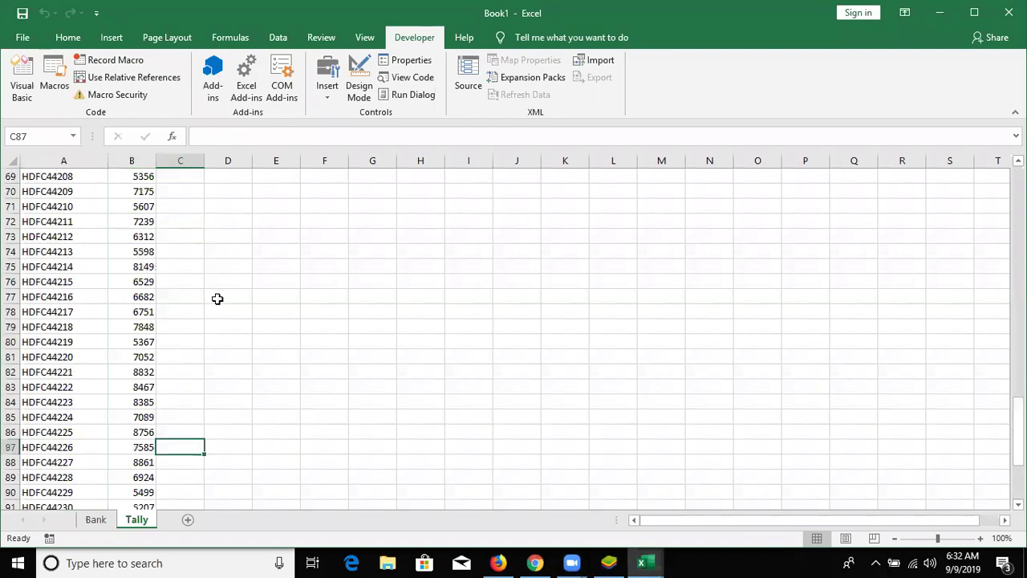
pyautogui.scroll(7, 217, 298)
pyautogui.click(94, 522)
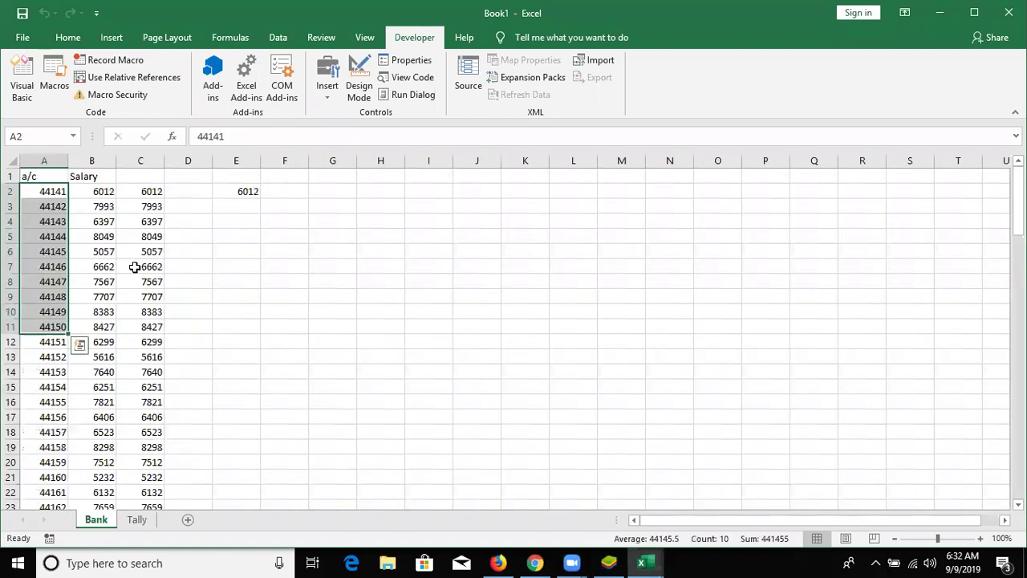
pyautogui.click(143, 196)
# Highlight the If block, the c = 0 reset line and the c > 0 condition in check()
pyautogui.hotkey('alt', 'F11')
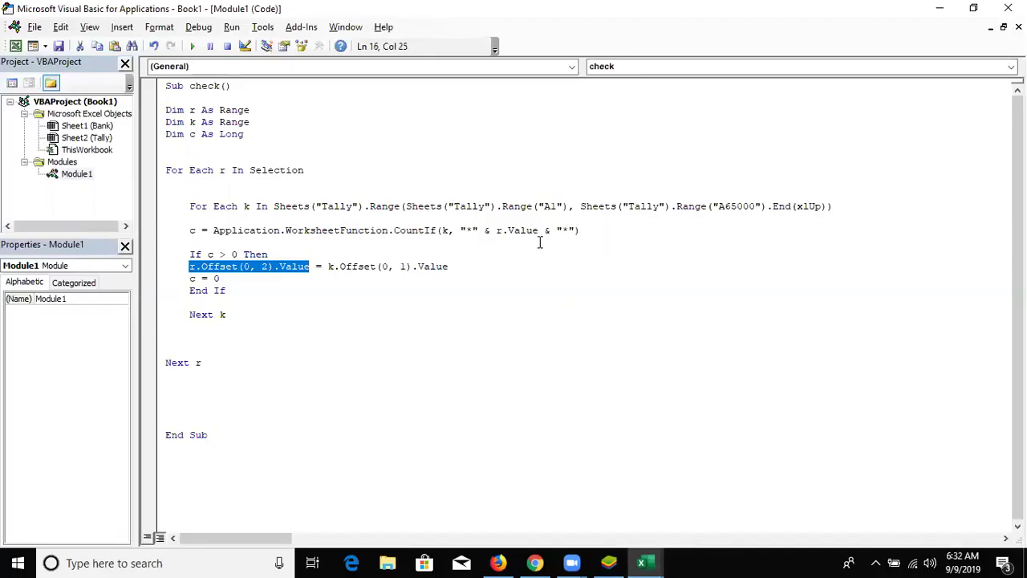
pyautogui.click(393, 265)
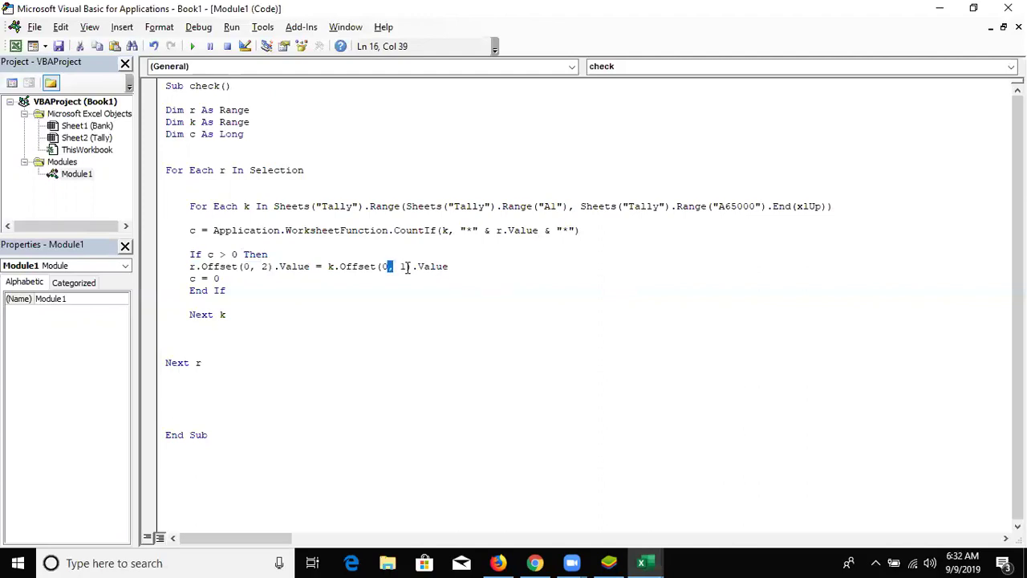
pyautogui.click(473, 266)
pyautogui.moveTo(448, 266); pyautogui.dragTo(191, 254)
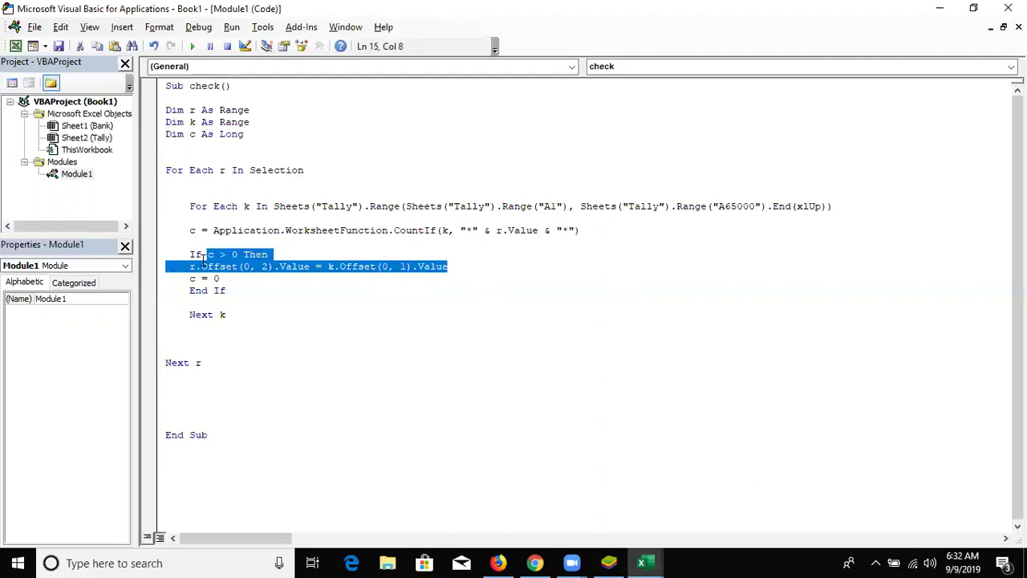
pyautogui.moveTo(237, 278); pyautogui.dragTo(189, 279)
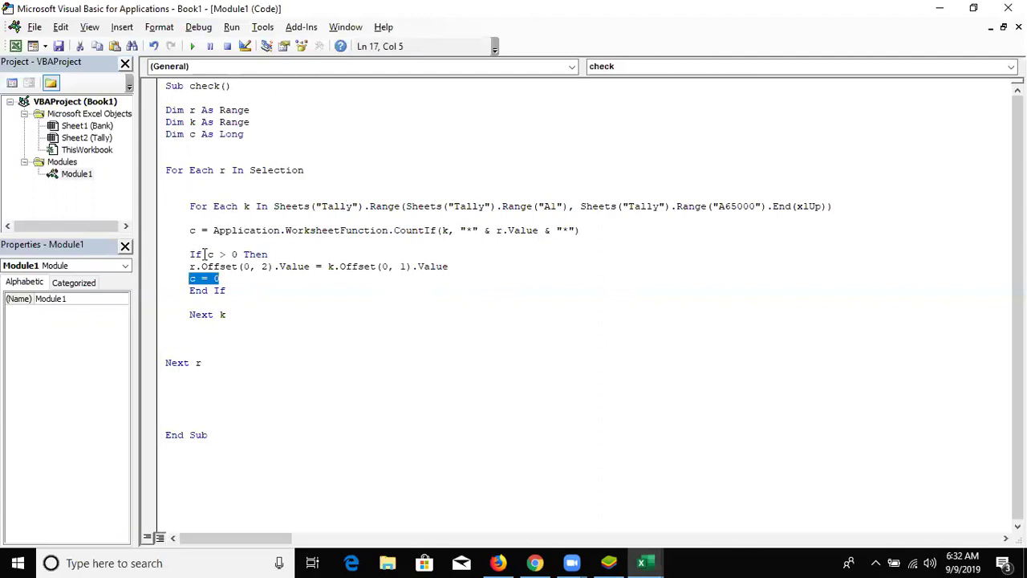
pyautogui.moveTo(201, 255); pyautogui.dragTo(239, 254)
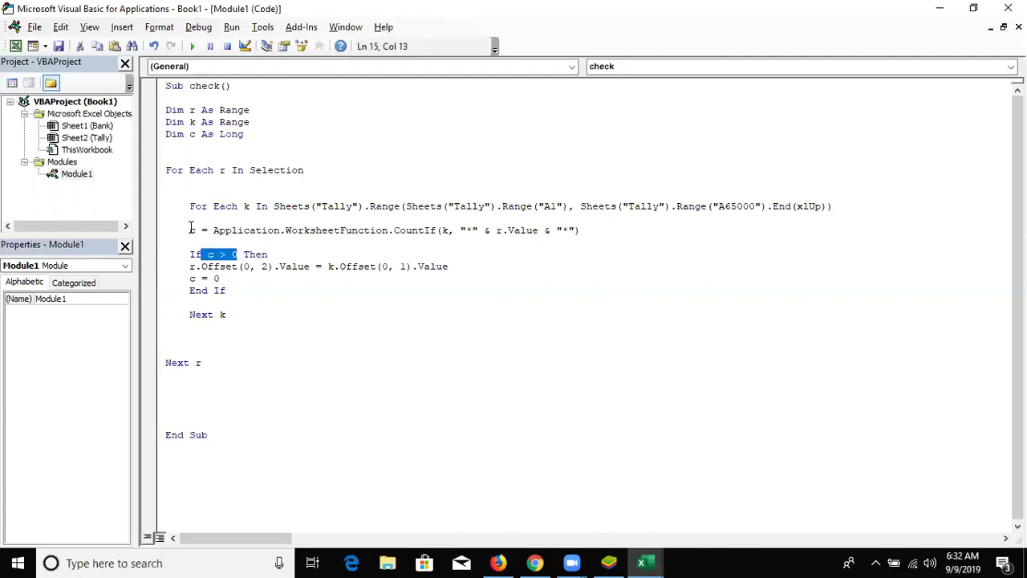
pyautogui.click(293, 362)
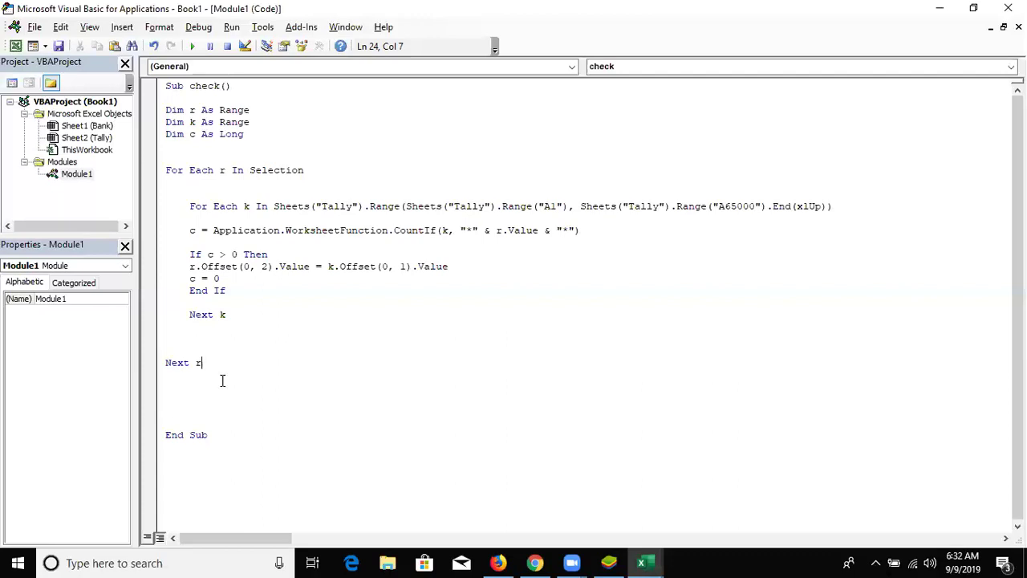
# Add an empty Function chk(n As Variant, r As Range, c As Long) below the check macro's End Sub
pyautogui.click(185, 375)
pyautogui.press('Delete')
pyautogui.press('Delete')
pyautogui.press('Delete')
pyautogui.press('Delete')
pyautogui.press('Return')
pyautogui.write('fi')
pyautogui.write('ction')
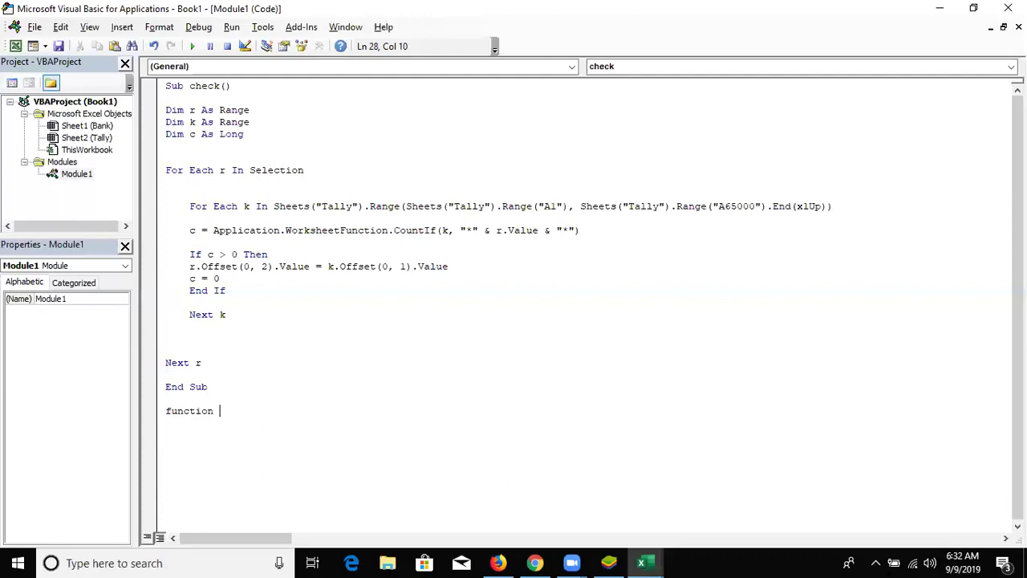
pyautogui.write('chk')
pyautogui.write('(')
pyautogui.write('n as ')
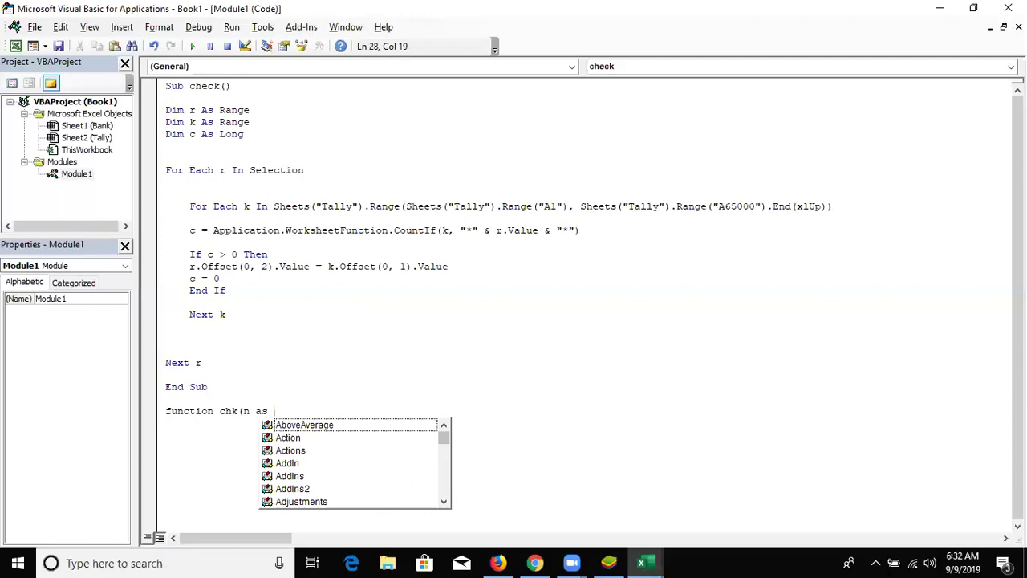
pyautogui.write('ve')
pyautogui.press('Down')
pyautogui.press('Down')
pyautogui.press('Tab')
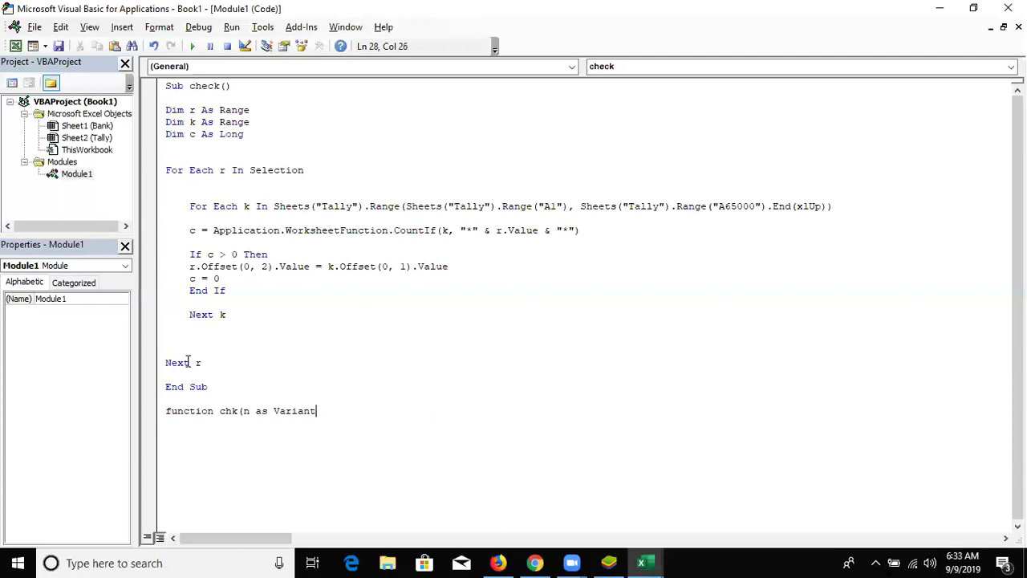
pyautogui.write(',r ')
pyautogui.write('as Ra')
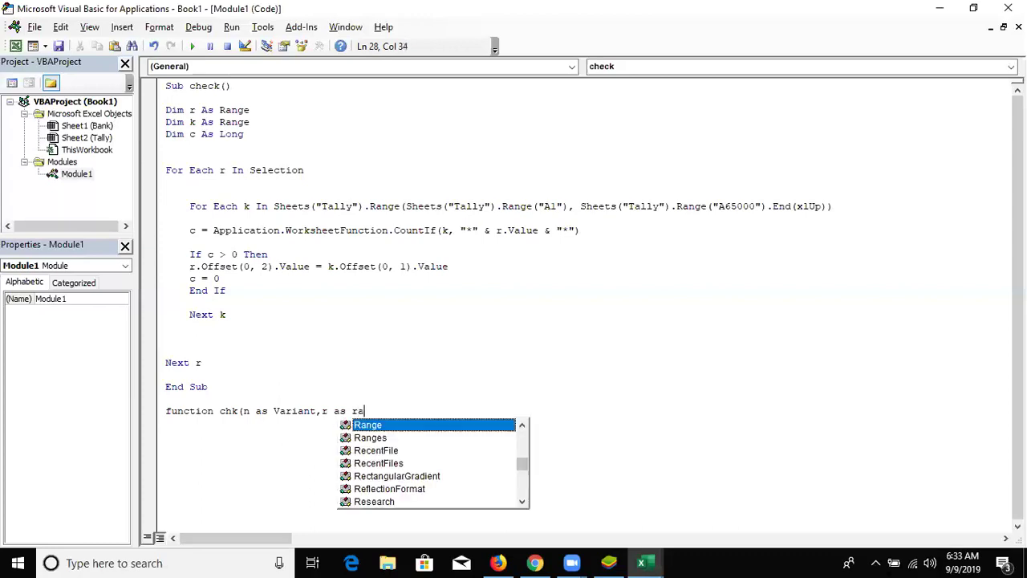
pyautogui.press('Tab')
pyautogui.write(',c as ')
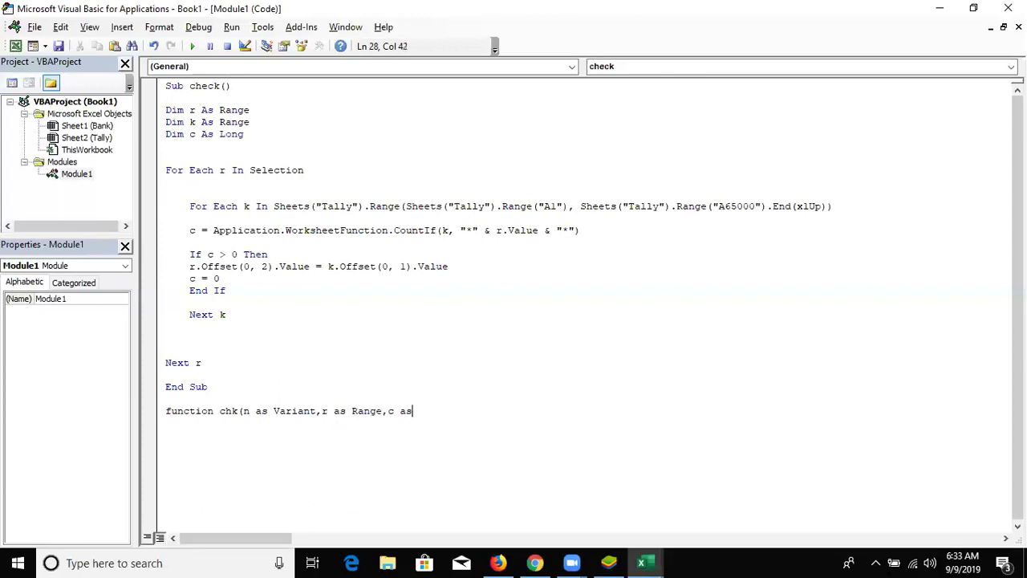
pyautogui.write('Long')
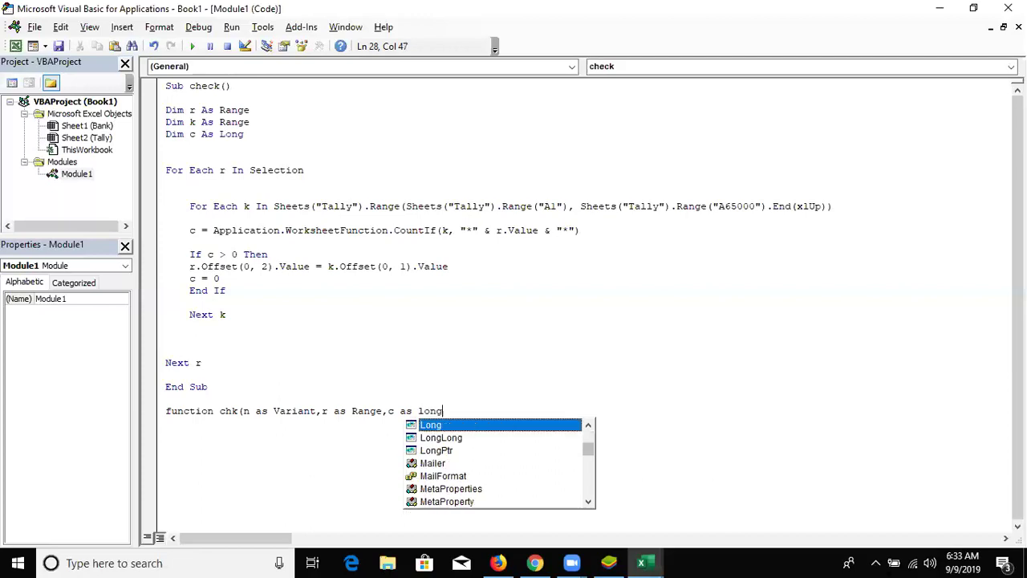
pyautogui.press('Tab')
pyautogui.press('Return')
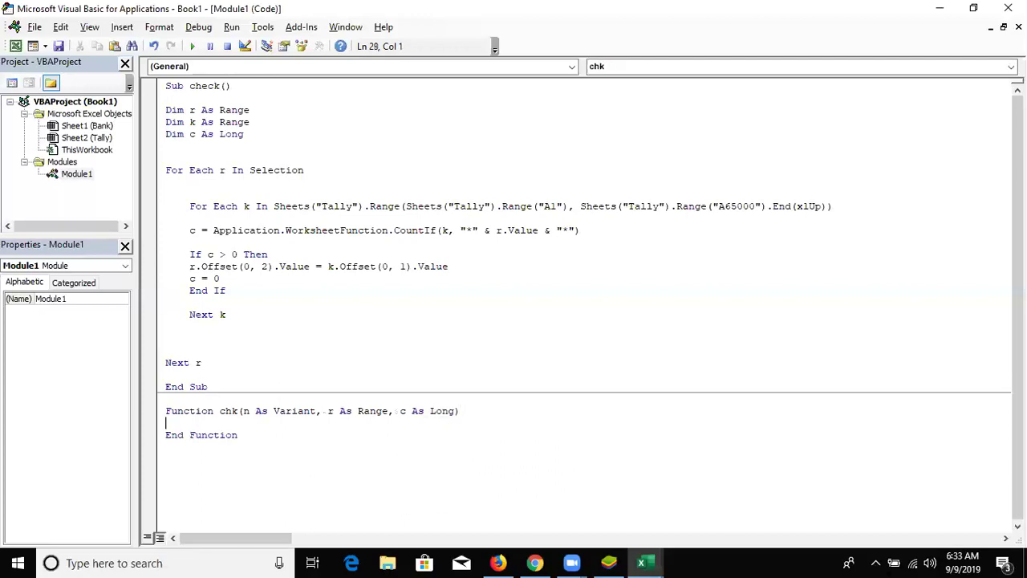
# In Excel, clear the previous results from Bank column C
pyautogui.hotkey('alt', 'F11')
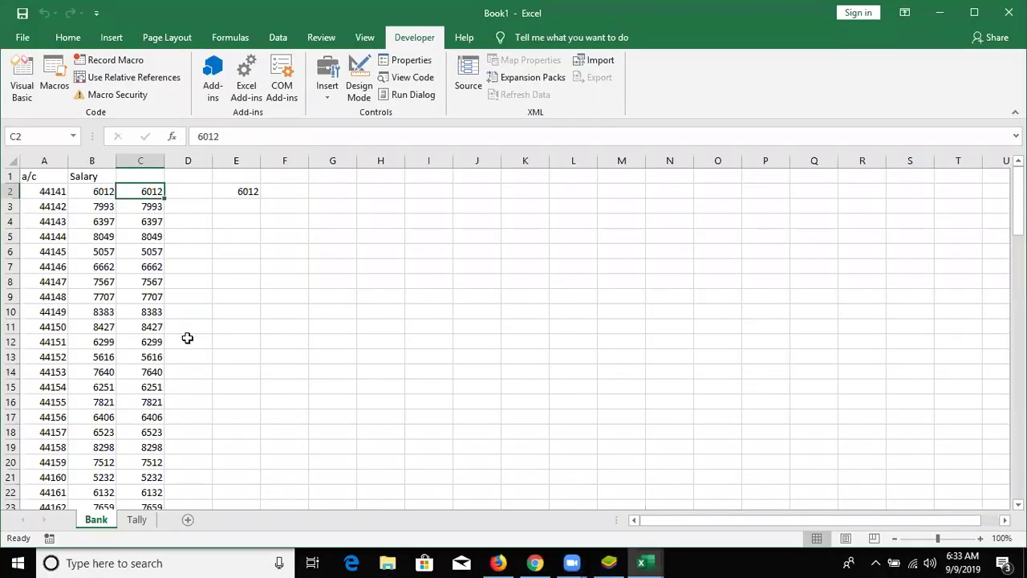
pyautogui.hotkey('ctrl', 'shift', 'Down')
pyautogui.press('Delete')
pyautogui.hotkey('ctrl', 'shift', 'Up')
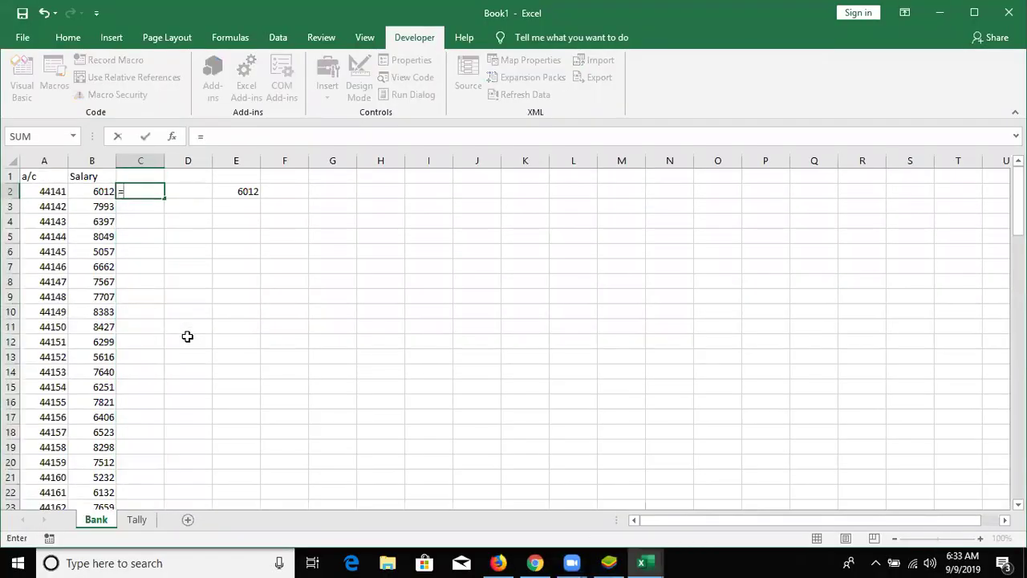
# Enter =chk(A2,Tally!A2:A105,1) in Bank cell C2
pyautogui.write('=chk(')
pyautogui.press('Return')
pyautogui.press('Return')
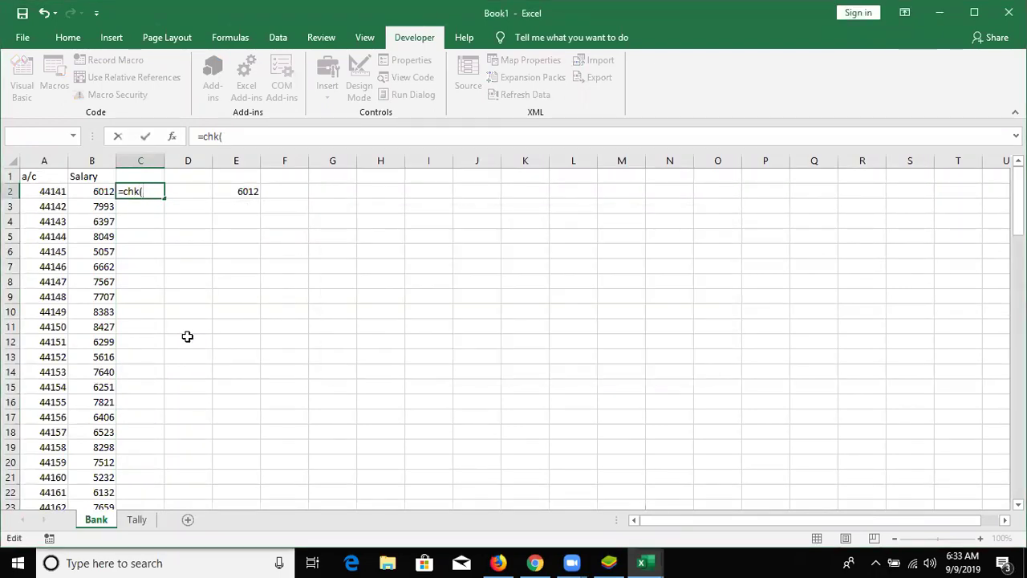
pyautogui.click(62, 195)
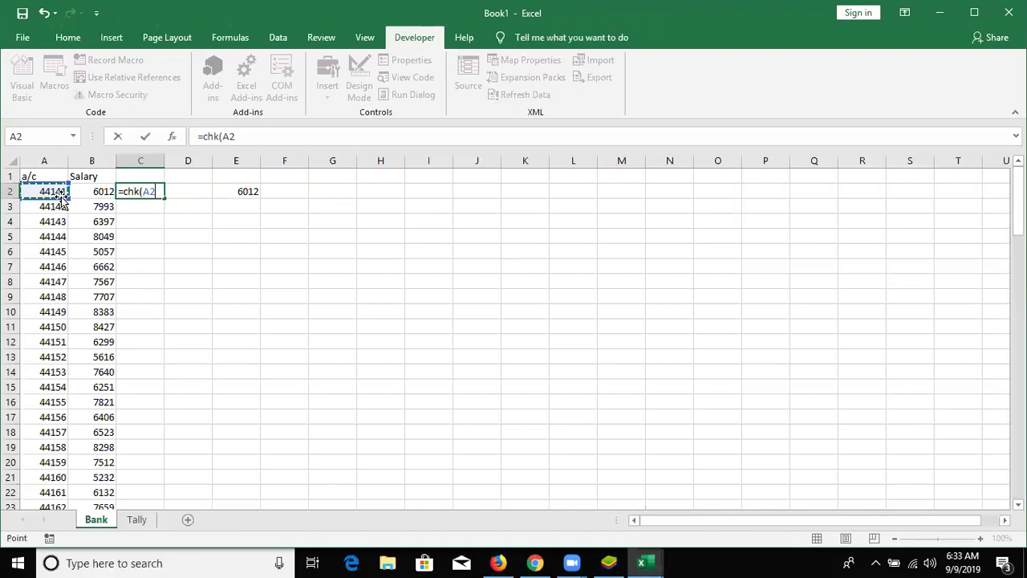
pyautogui.write(',')
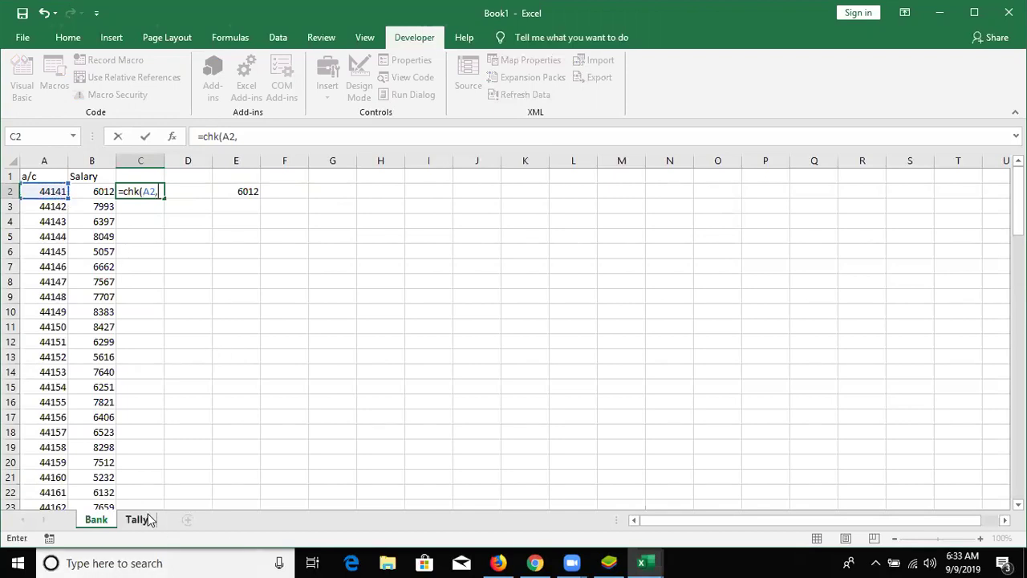
pyautogui.click(137, 519)
pyautogui.click(35, 276)
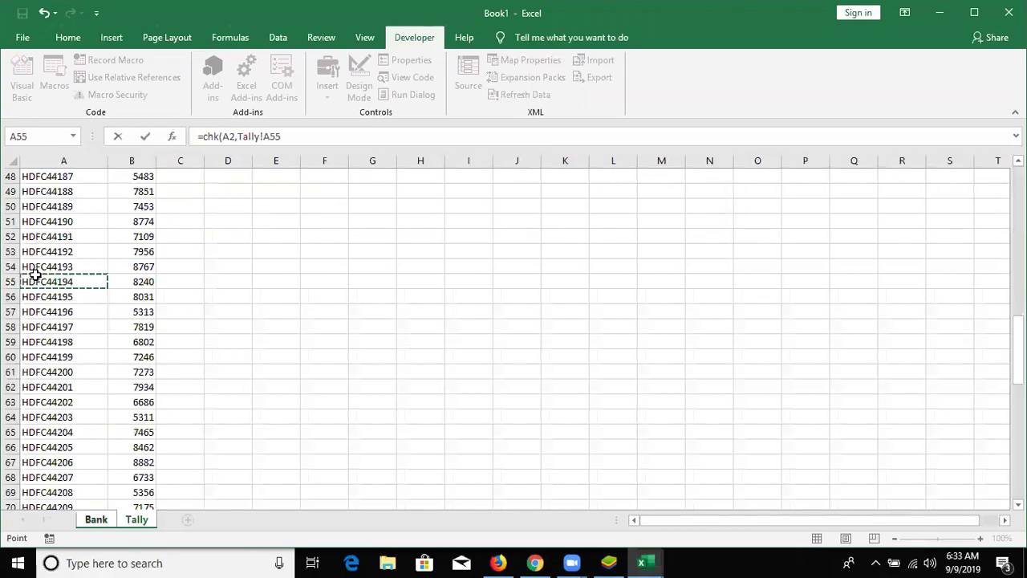
pyautogui.hotkey('ctrl', 'Home')
pyautogui.press('Down')
pyautogui.hotkey('ctrl', 'shift', 'Down')
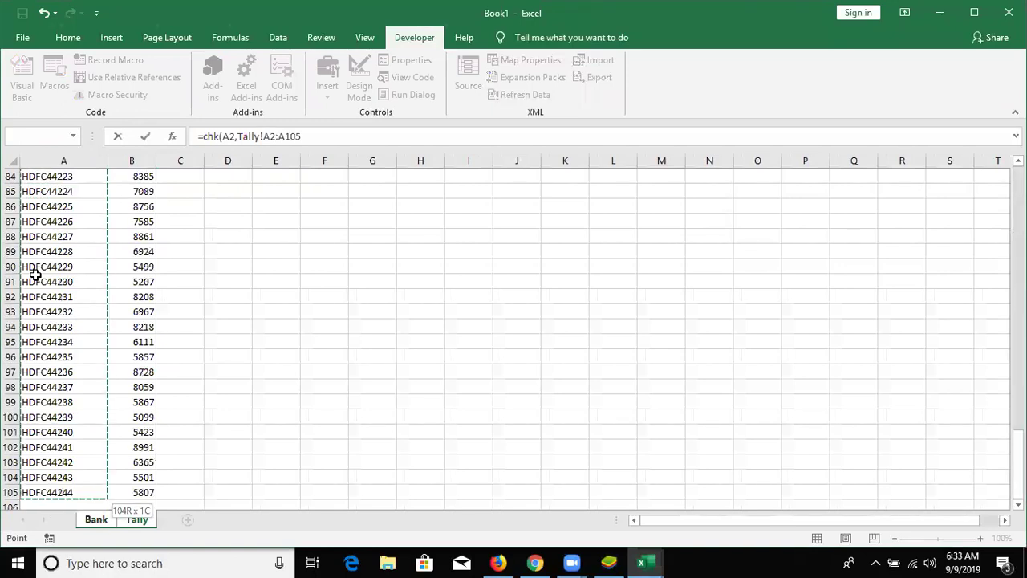
pyautogui.write(',1')
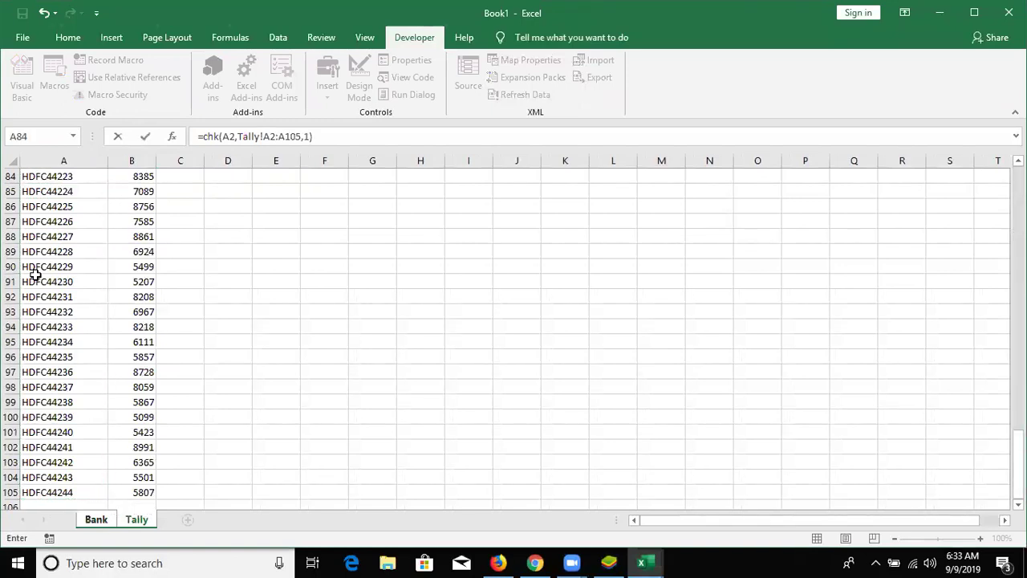
pyautogui.press('Return')
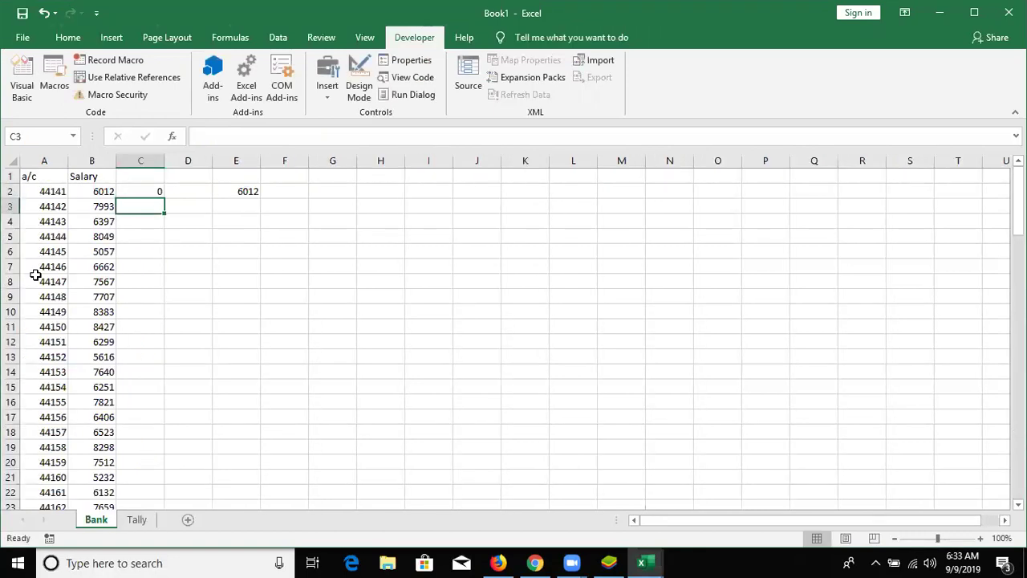
pyautogui.hotkey('alt', 'F11')
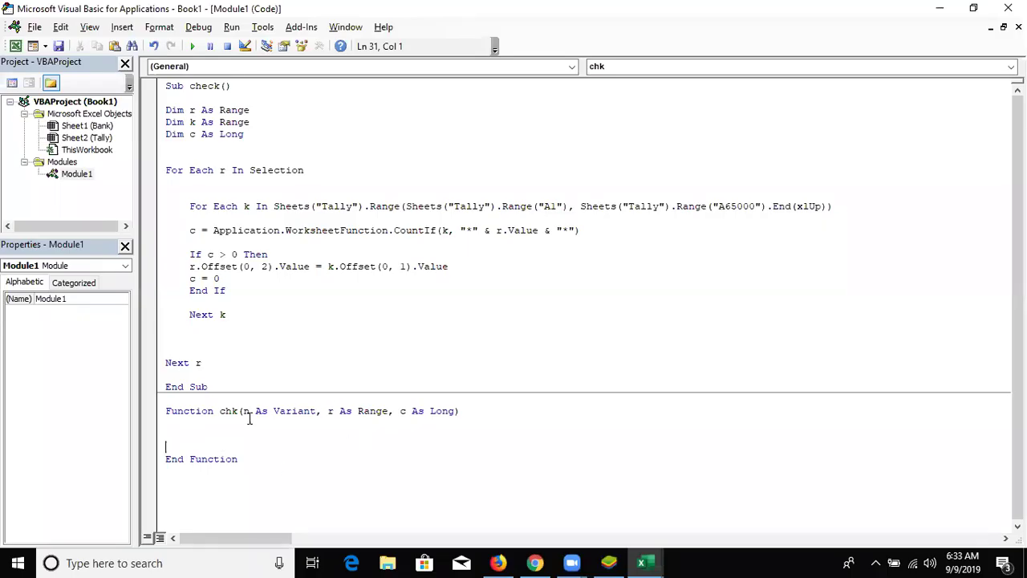
# Add a Dim declaration typed As Range at the top of chk's body
pyautogui.click(247, 411)
pyautogui.doubleClick(344, 410)
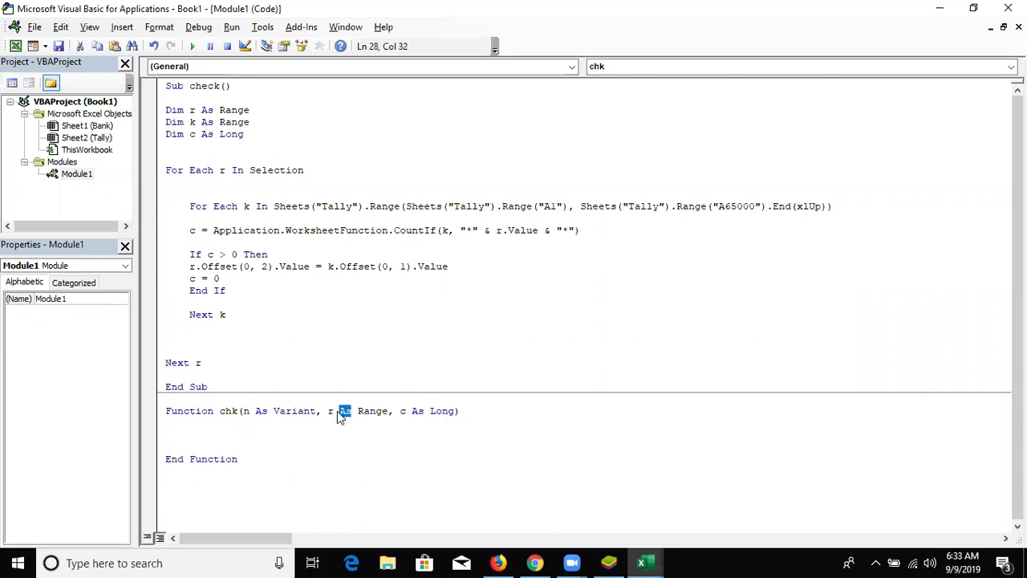
pyautogui.doubleClick(403, 411)
pyautogui.click(253, 425)
pyautogui.press('Return')
pyautogui.write('dim')
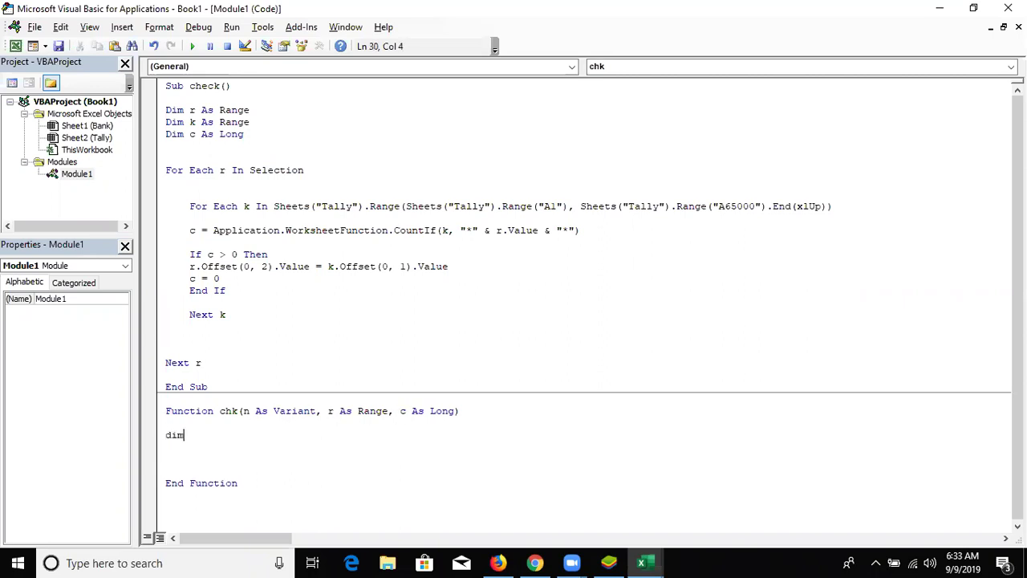
pyautogui.write(' r as ra')
pyautogui.press('Tab')
pyautogui.press('Return')
# Start a For Each k In r loop, naming the Range variable k in its Dim line
pyautogui.write('for each r in')
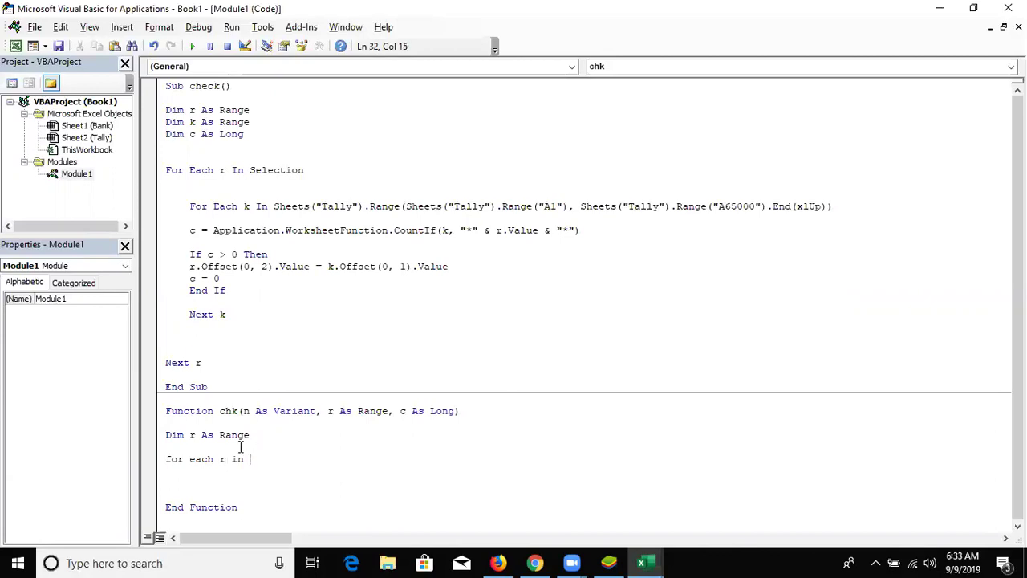
pyautogui.click(193, 437)
pyautogui.press('Return')
pyautogui.moveTo(189, 434); pyautogui.dragTo(191, 432)
pyautogui.write('k')
pyautogui.click(225, 458)
pyautogui.doubleClick(224, 460)
pyautogui.write('k')
# Close the loop with Next r, leaving a blank line for the loop body
pyautogui.click(253, 459)
pyautogui.press('Return')
pyautogui.press('Return')
pyautogui.press('Return')
pyautogui.write('neaxt')
pyautogui.press('BackSpace')
pyautogui.press('BackSpace')
pyautogui.press('BackSpace')
pyautogui.press('BackSpace')
pyautogui.write('xt ')
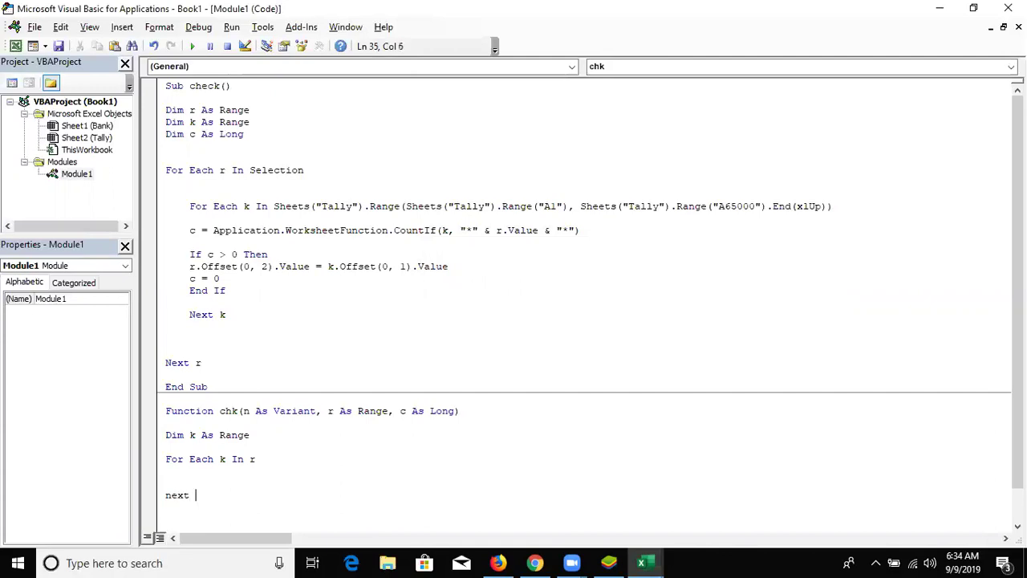
pyautogui.write('r')
pyautogui.press('Up')
# Declare c As Long inside the chk function
pyautogui.scroll(-1, 276, 455)
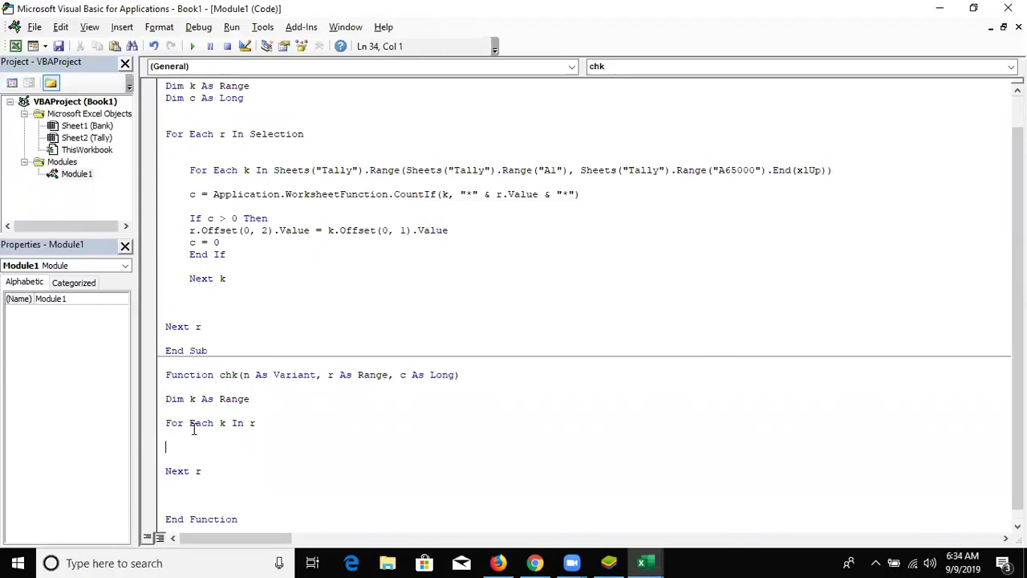
pyautogui.write('dim c as lo')
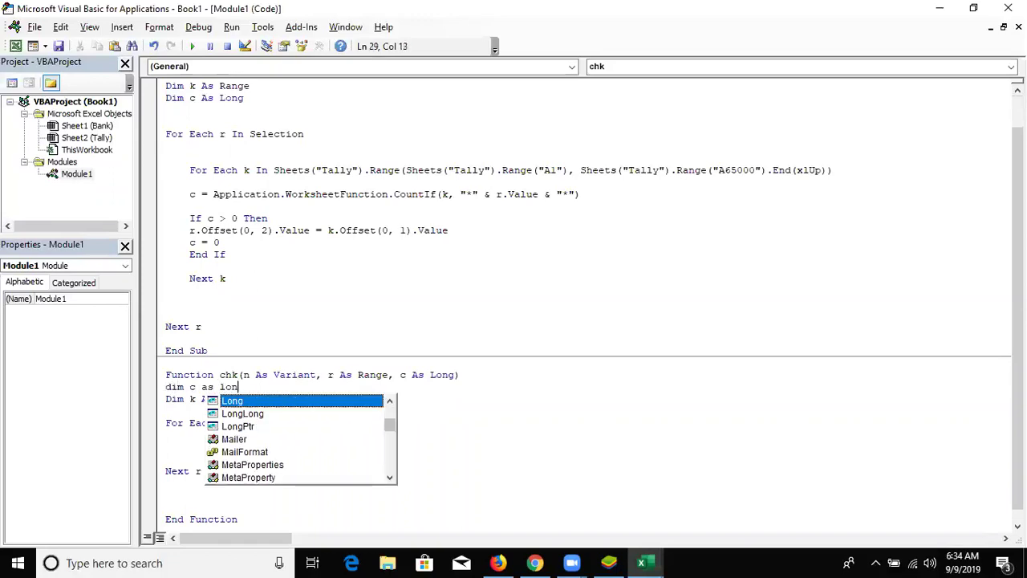
pyautogui.write('n')
pyautogui.press('Tab')
pyautogui.click(333, 303)
# Copy the check macro's CountIf line into chk's loop, replacing r.Value with n
pyautogui.moveTo(189, 194)
pyautogui.mouseDown()
pyautogui.moveTo(620, 184)
pyautogui.moveTo(615, 202)
pyautogui.mouseUp()
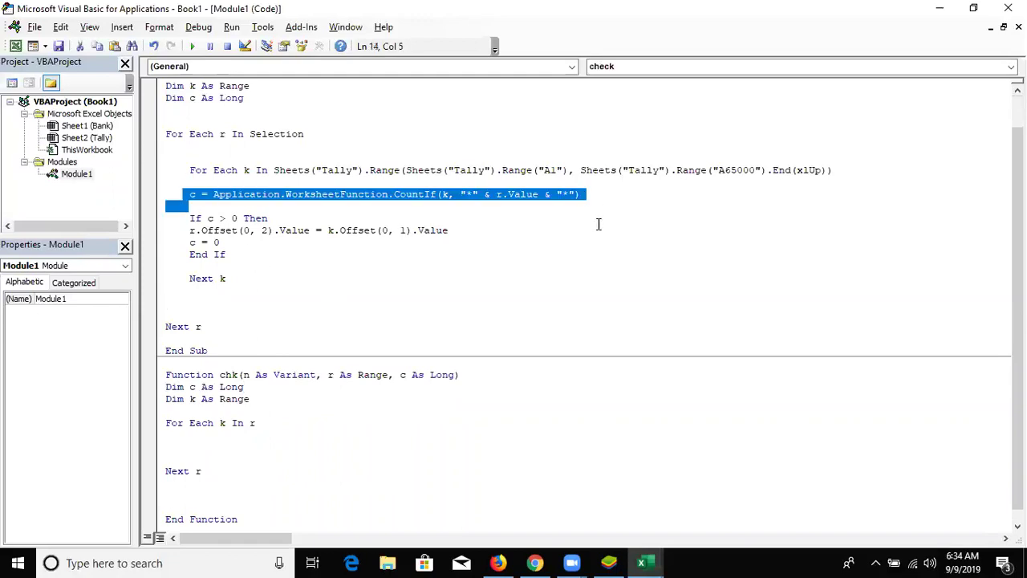
pyautogui.hotkey('ctrl', 'c')
pyautogui.click(187, 442)
pyautogui.hotkey('ctrl', 'v')
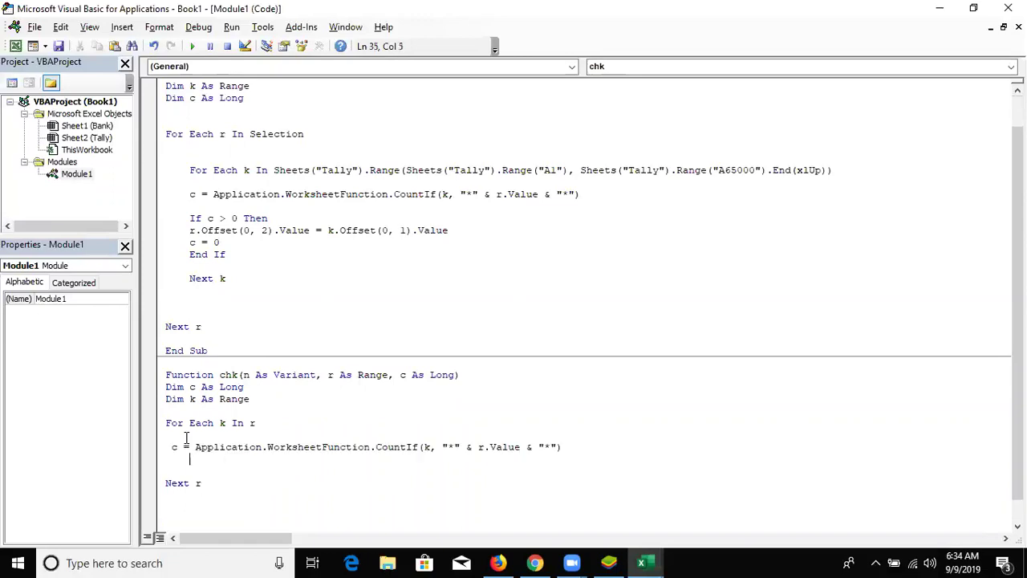
pyautogui.doubleClick(425, 447)
pyautogui.moveTo(477, 450); pyautogui.dragTo(520, 450)
pyautogui.write('n')
# Add an If c > 0 Then line below the CountIf line
pyautogui.click(274, 465)
pyautogui.press('Return')
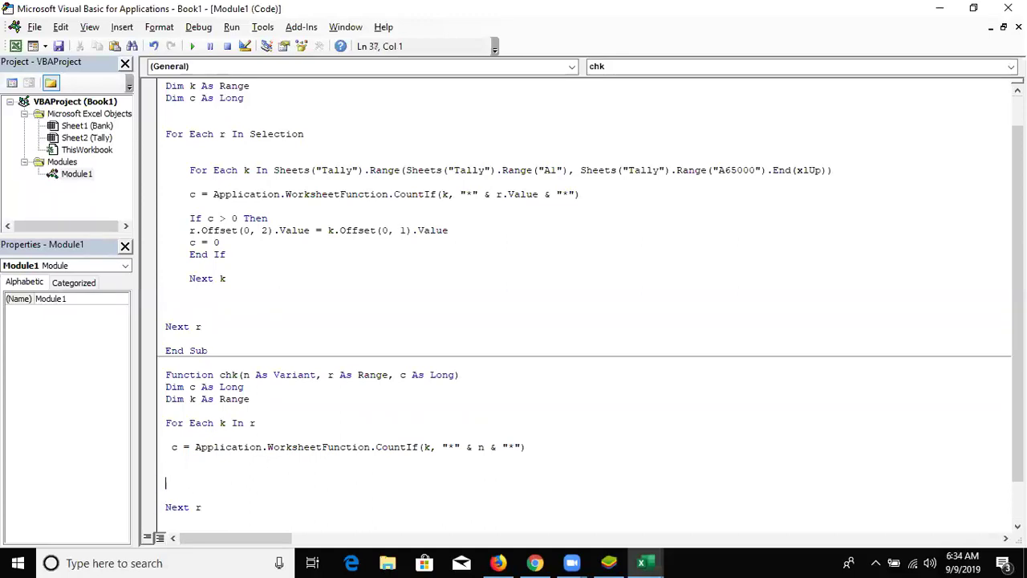
pyautogui.moveTo(165, 231); pyautogui.dragTo(189, 255)
pyautogui.click(227, 254)
pyautogui.click(195, 459)
pyautogui.press('Return')
pyautogui.write('if c')
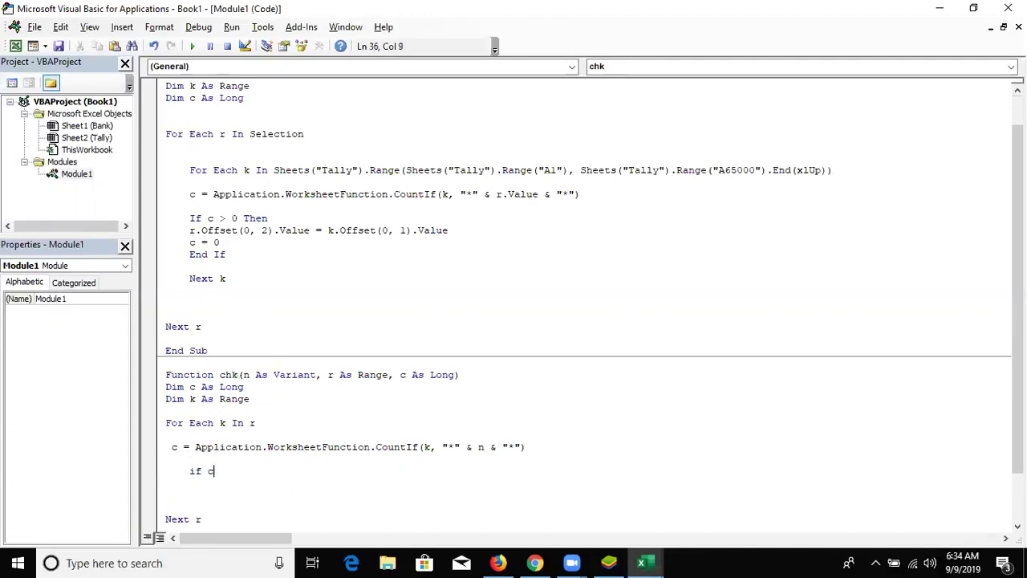
pyautogui.write('>0 t')
pyautogui.write('hern')
pyautogui.press('BackSpace')
pyautogui.press('BackSpace')
pyautogui.write('n')
pyautogui.press('Return')
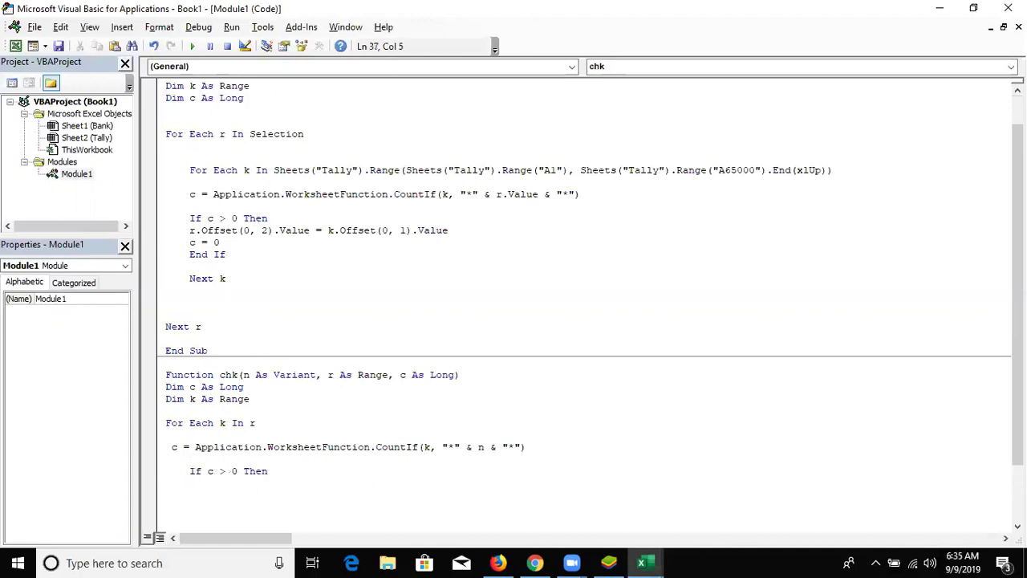
# Set chk = k.Offset(0, c).Value inside the If block
pyautogui.scroll(-2, 239, 446)
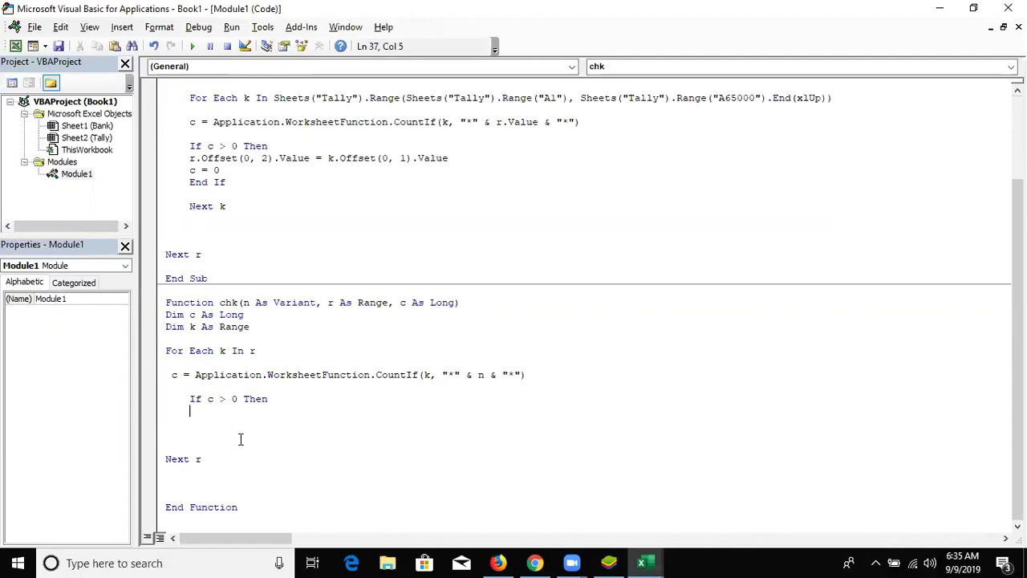
pyautogui.write('CHK=')
pyautogui.write('r.')
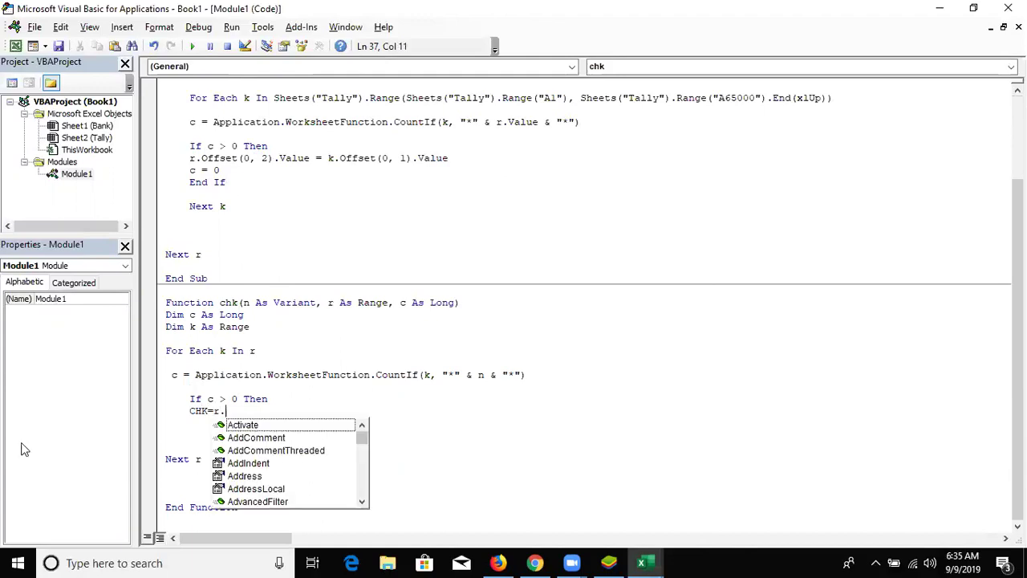
pyautogui.press('BackSpace')
pyautogui.press('BackSpace')
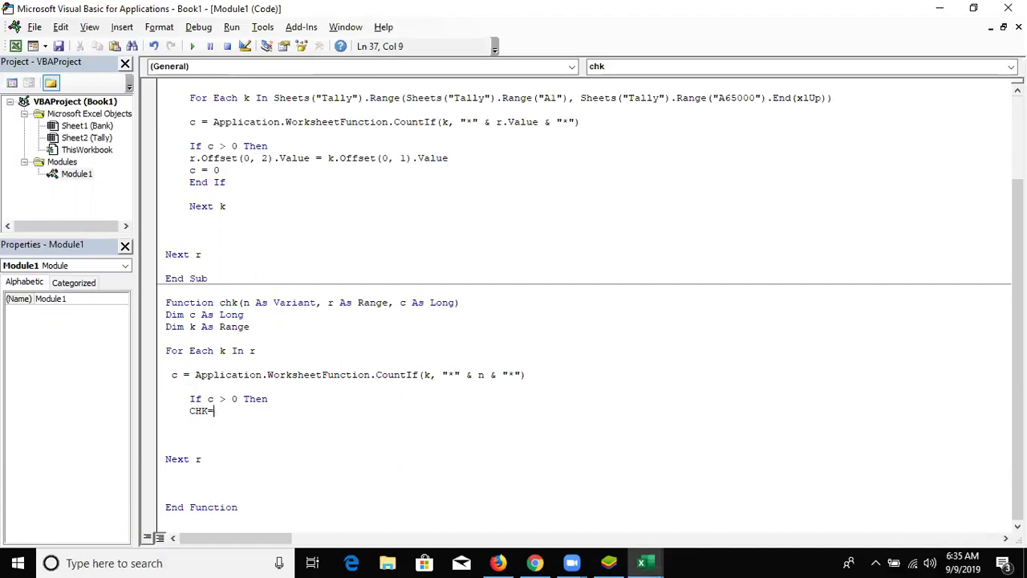
pyautogui.write('k.of')
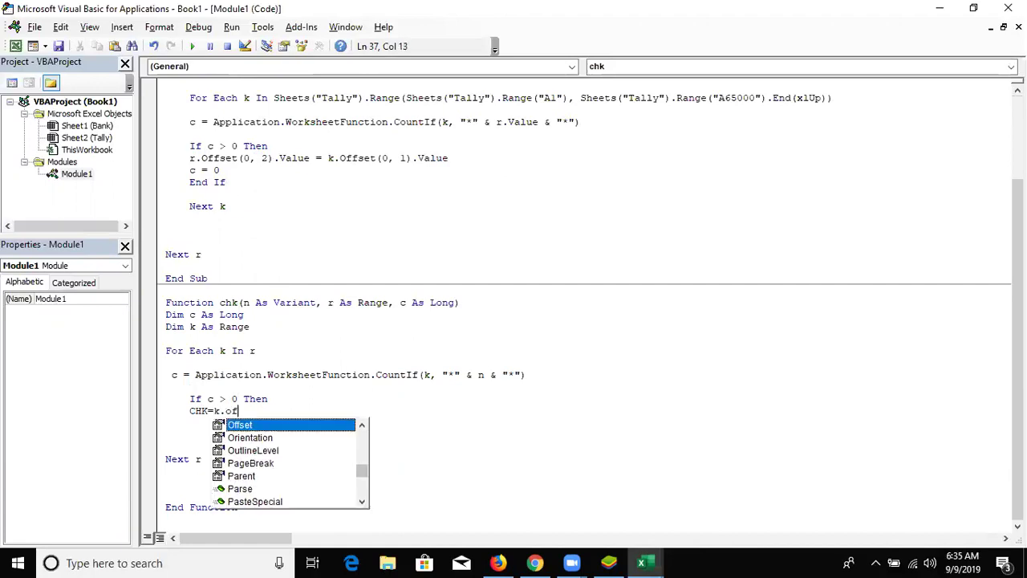
pyautogui.press('Tab')
pyautogui.write('(0, ')
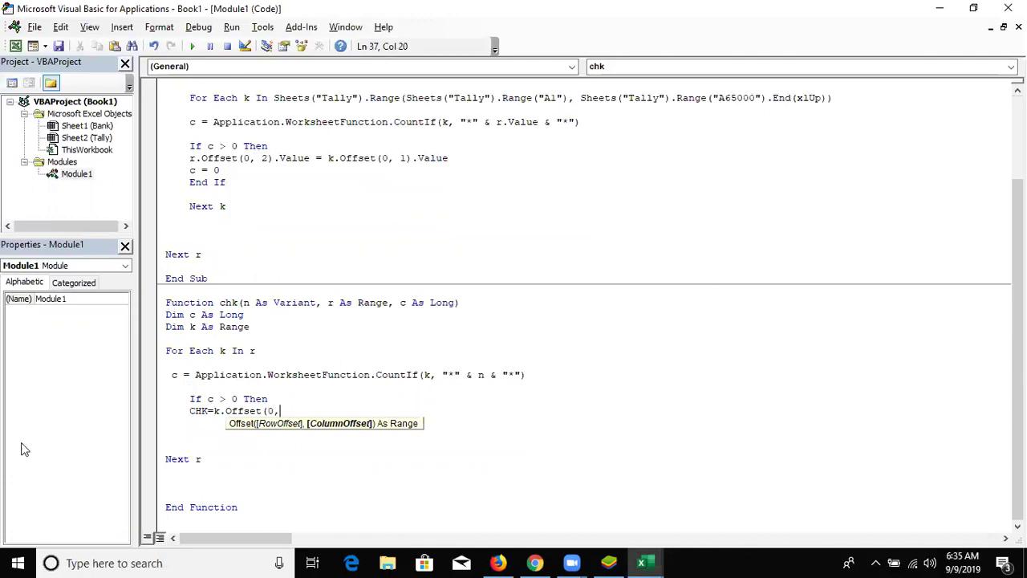
pyautogui.write('c')
pyautogui.write(').Va')
pyautogui.press('Down')
pyautogui.press('Tab')
pyautogui.press('Return')
# Add Exit Function and close the block with End If
pyautogui.write('xit function')
pyautogui.press('Return')
pyautogui.write('end if')
pyautogui.click(165, 458)
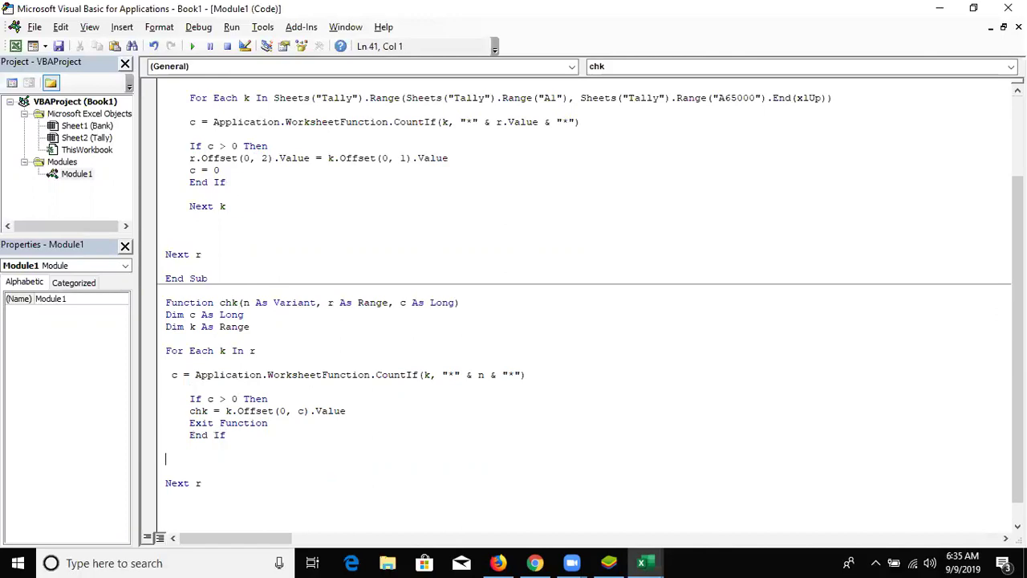
pyautogui.scroll(-1, 5, 466)
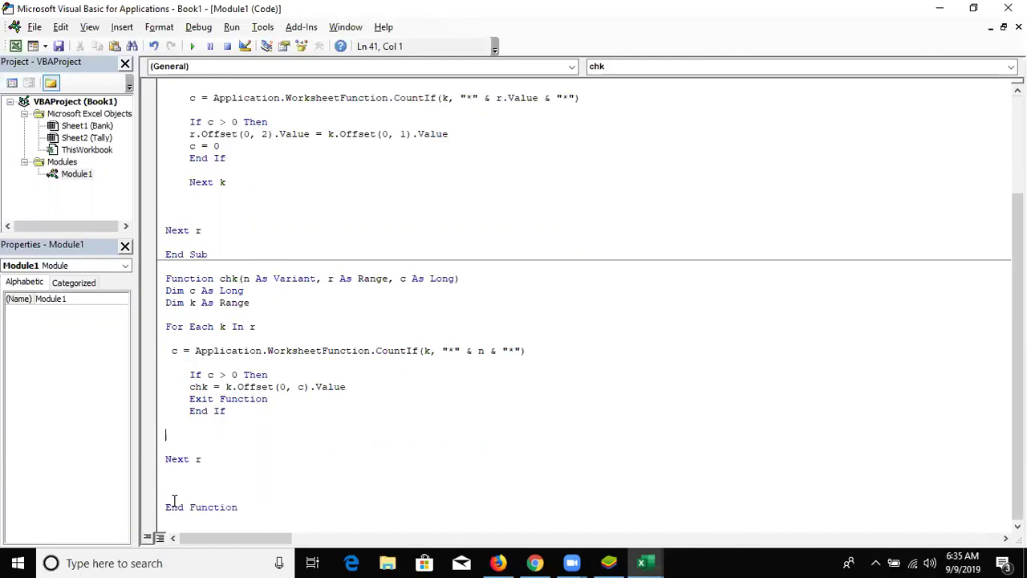
# Test chk by recalculating Bank cell C2, which raises a duplicate declaration error
pyautogui.hotkey('alt', 'F11')
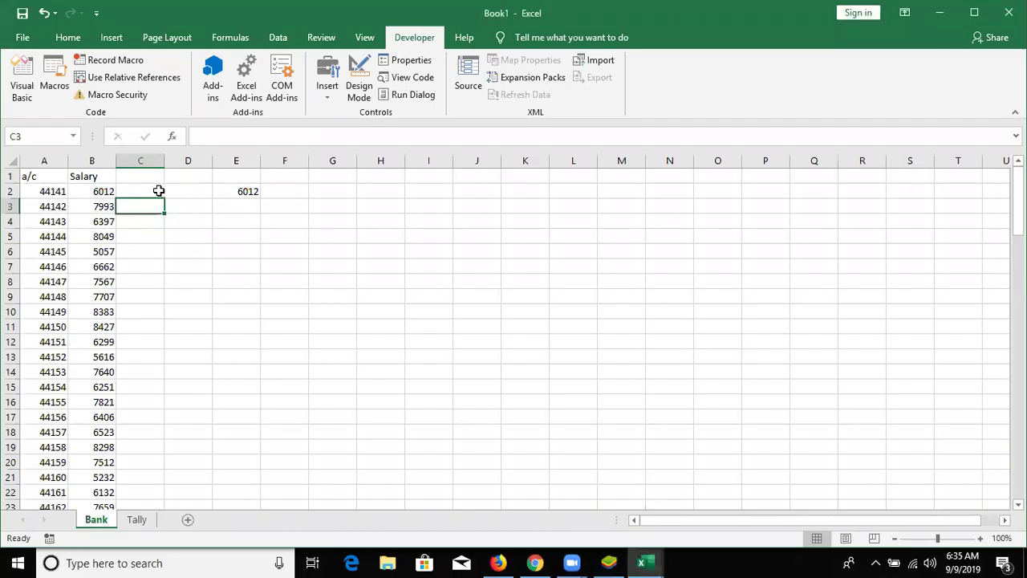
pyautogui.doubleClick(160, 191)
pyautogui.press('Return')
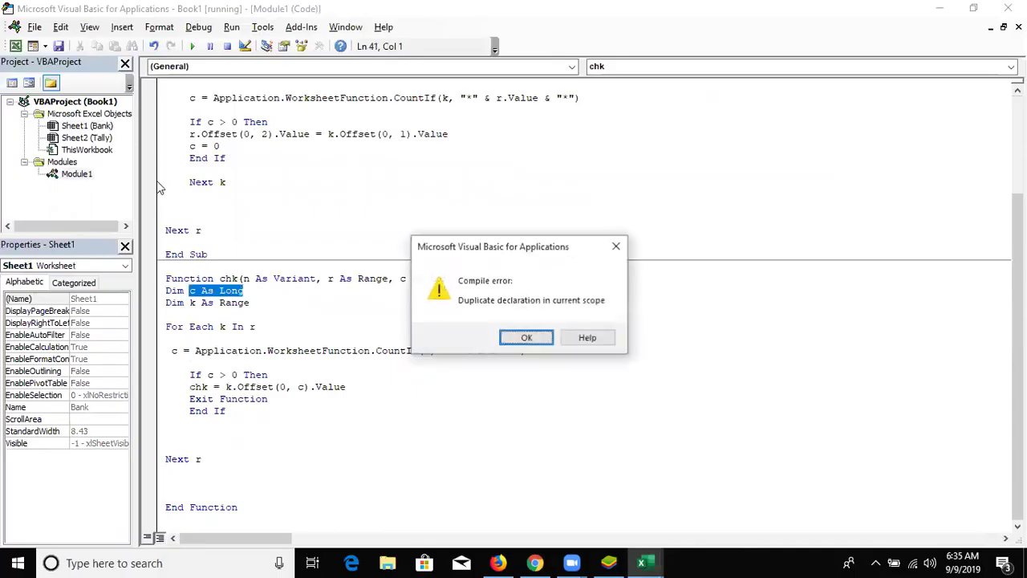
pyautogui.press('Return')
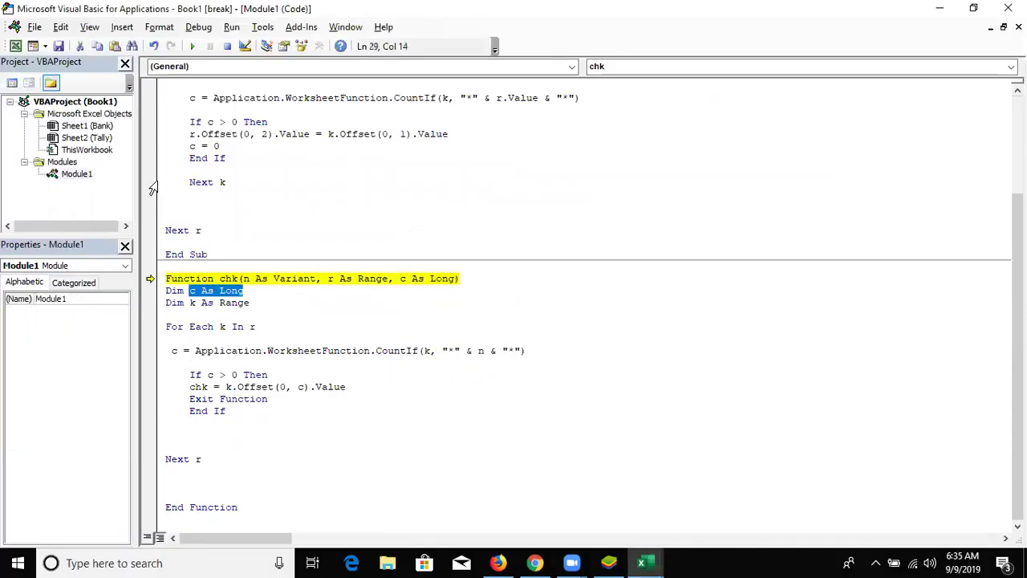
# Rename the local counter c to p in the Dim, CountIf and If lines
pyautogui.click(194, 291)
pyautogui.doubleClick(193, 290)
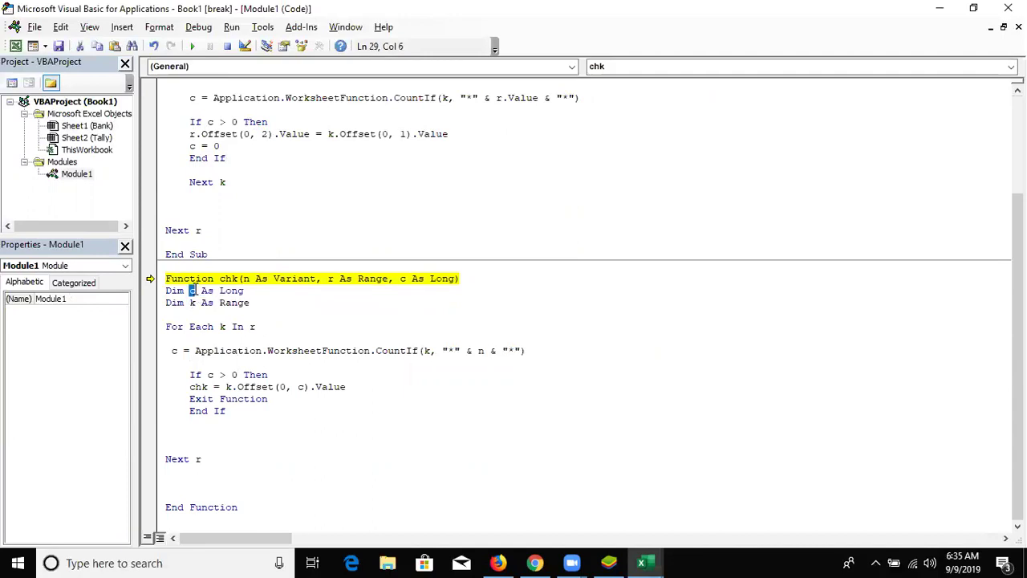
pyautogui.write('p')
pyautogui.doubleClick(174, 350)
pyautogui.write('p')
pyautogui.doubleClick(212, 374)
pyautogui.write('p')
pyautogui.click(319, 419)
# Change Next r to Next k and reset the code out of break mode
pyautogui.hotkey('alt', 'Tab')
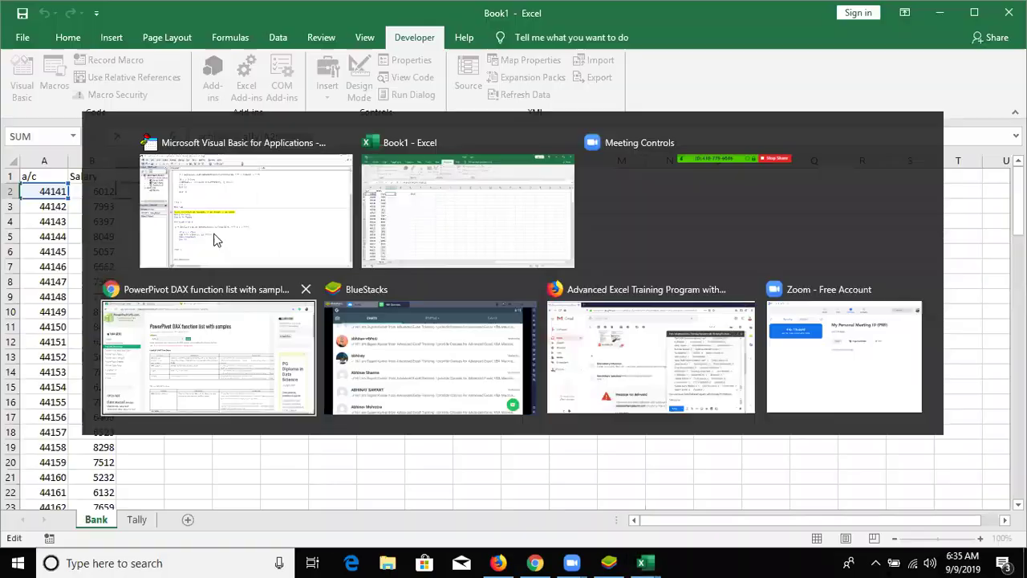
pyautogui.hotkey('alt', 'Tab')
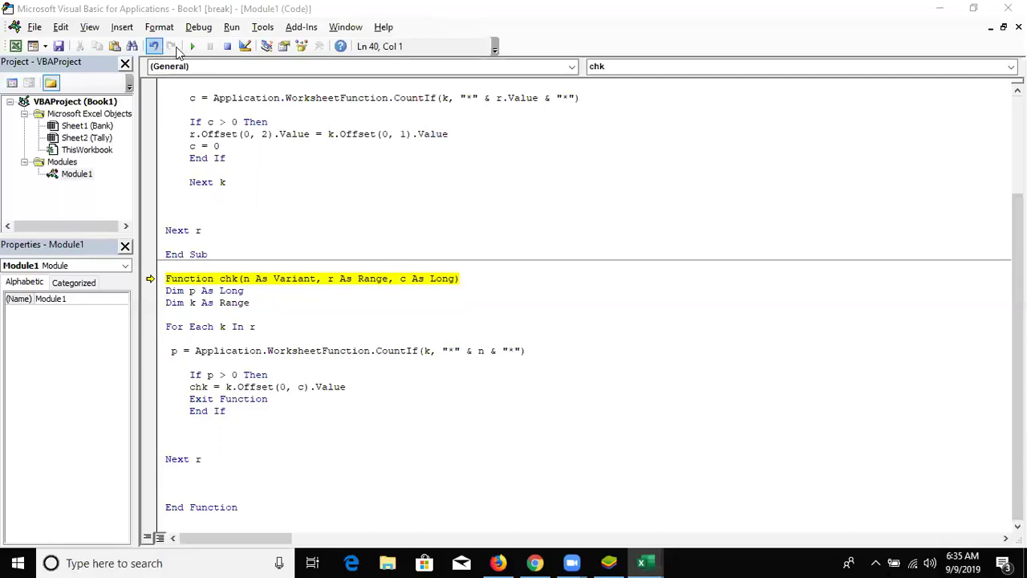
pyautogui.click(191, 46)
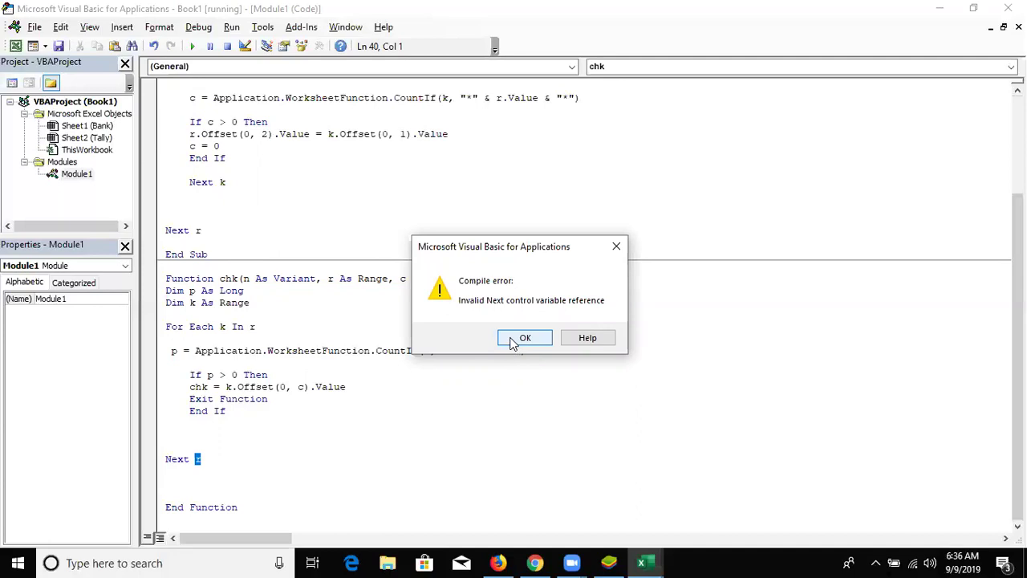
pyautogui.click(513, 338)
pyautogui.write('k')
pyautogui.click(399, 412)
pyautogui.click(191, 46)
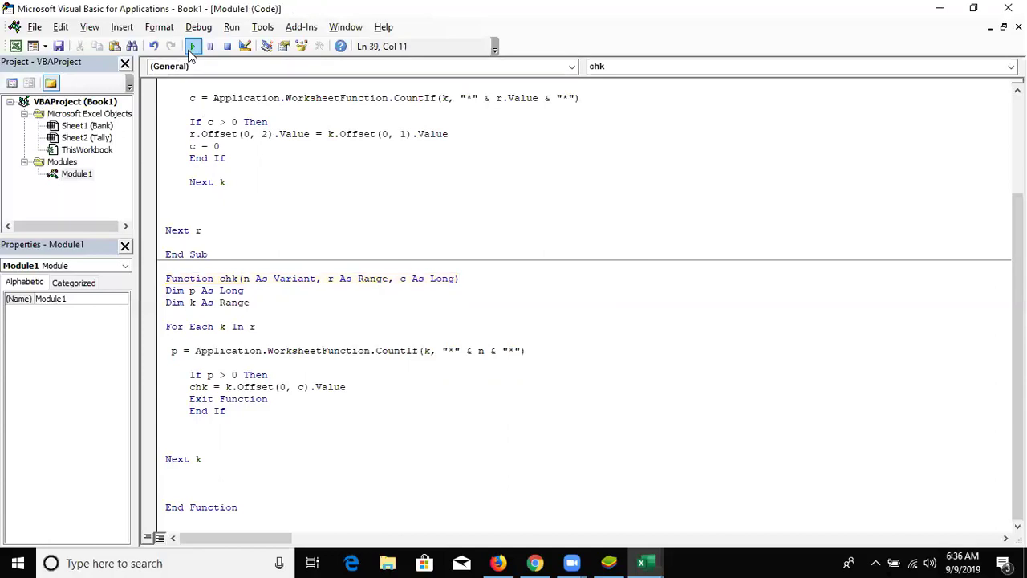
# Recalculate Bank cell C2 so chk returns the first matched salary
pyautogui.click(219, 365)
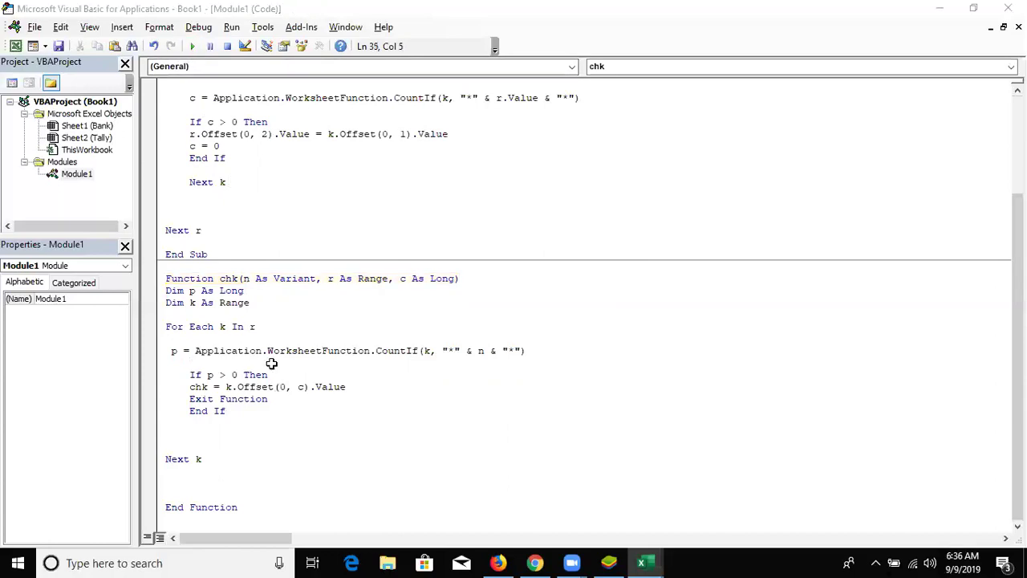
pyautogui.hotkey('alt', 'F11')
pyautogui.doubleClick(153, 191)
pyautogui.press('Return')
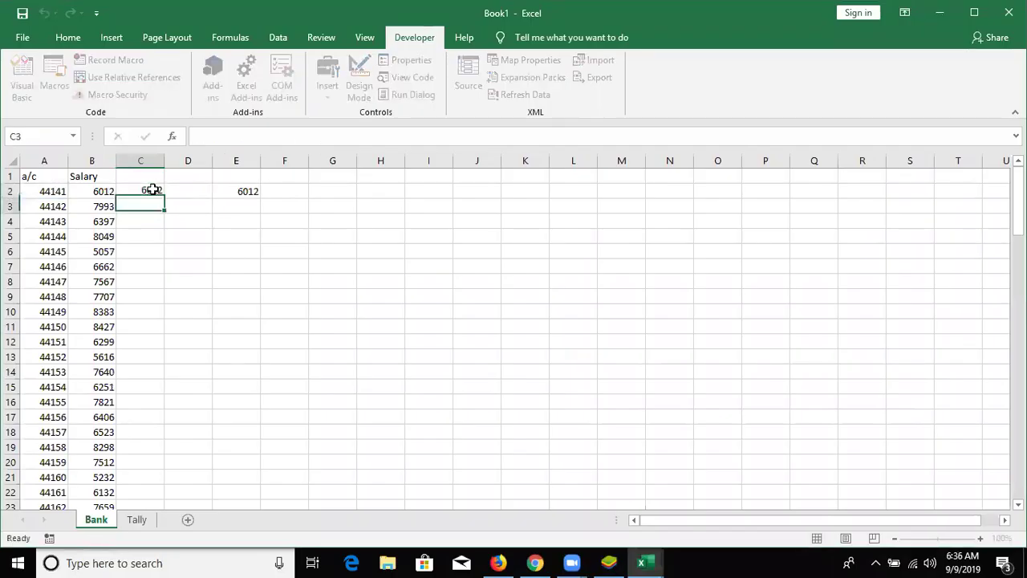
pyautogui.click(151, 191)
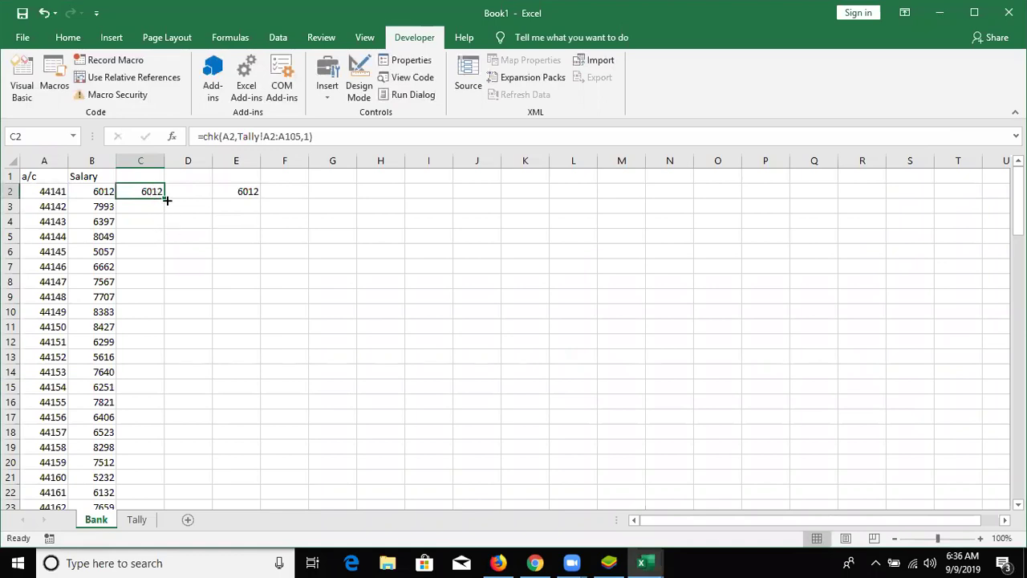
# Fill the chk formula down Bank column C to row 105
pyautogui.doubleClick(166, 198)
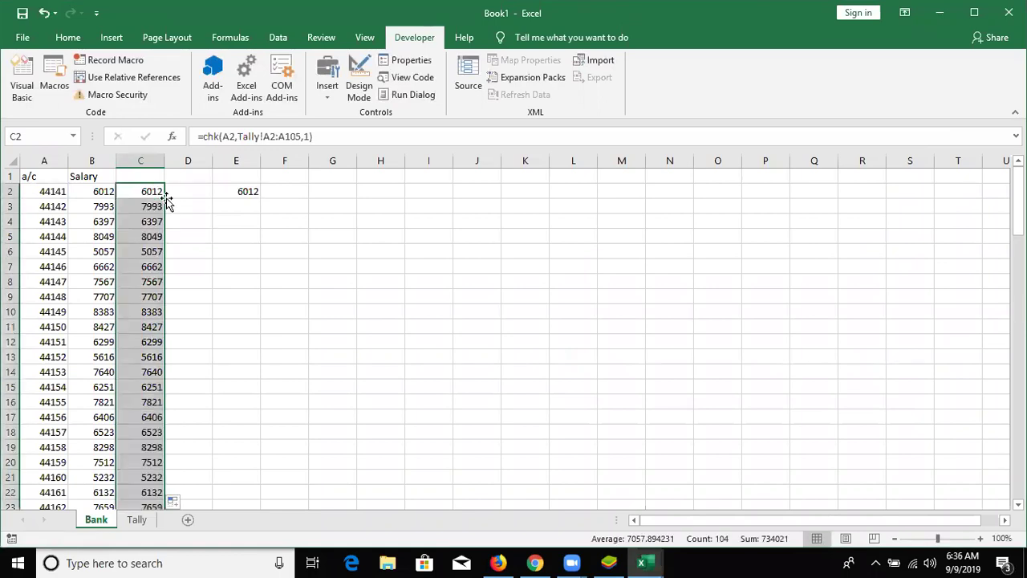
pyautogui.hotkey('alt', 'F11')
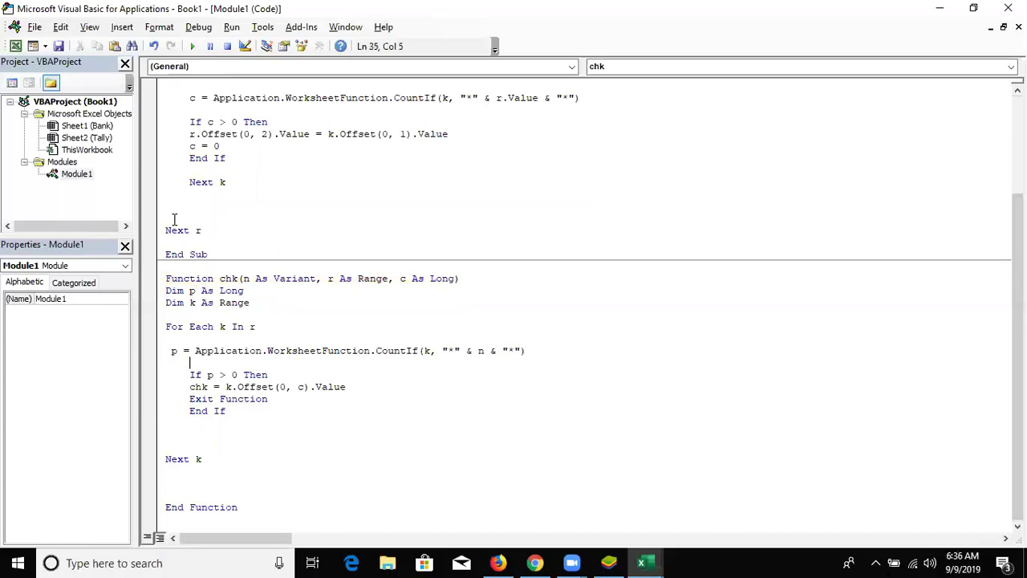
pyautogui.scroll(1, 244, 192)
pyautogui.scroll(1, 245, 192)
# Review the check and chk code, then set a breakpoint on chk's Exit Function line
pyautogui.click(243, 314)
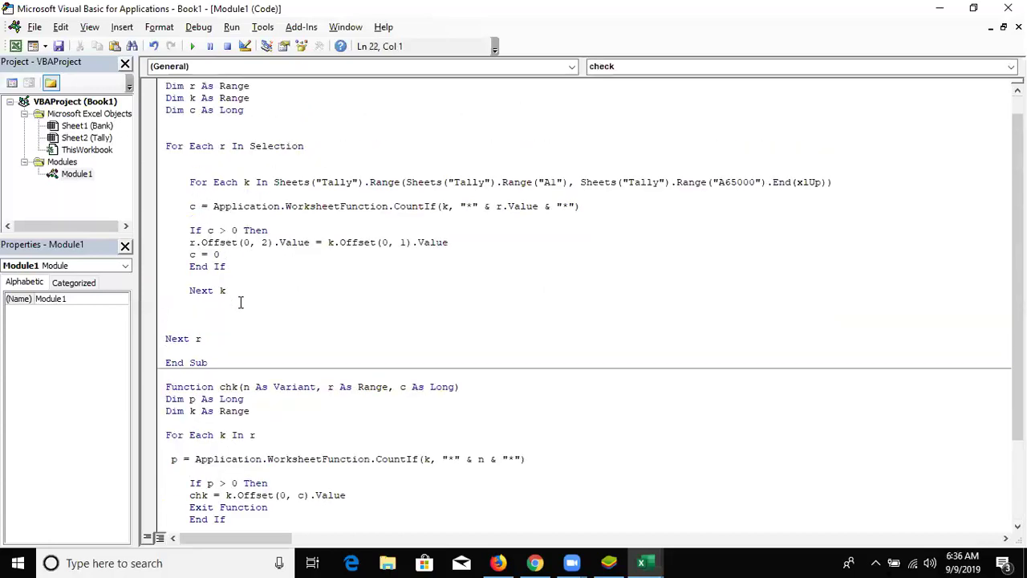
pyautogui.scroll(-3, 262, 330)
pyautogui.click(258, 444)
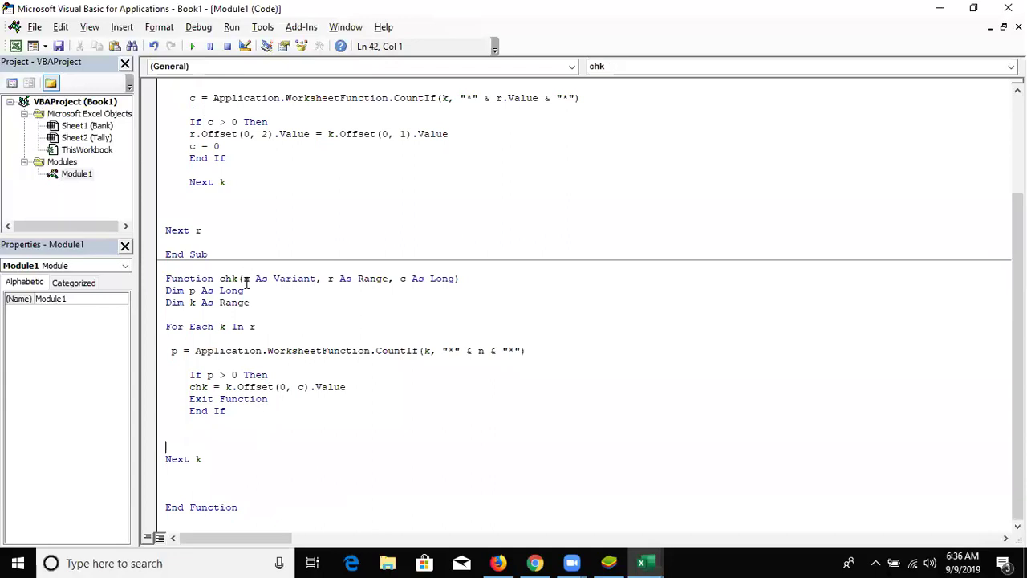
pyautogui.moveTo(242, 278); pyautogui.dragTo(454, 278)
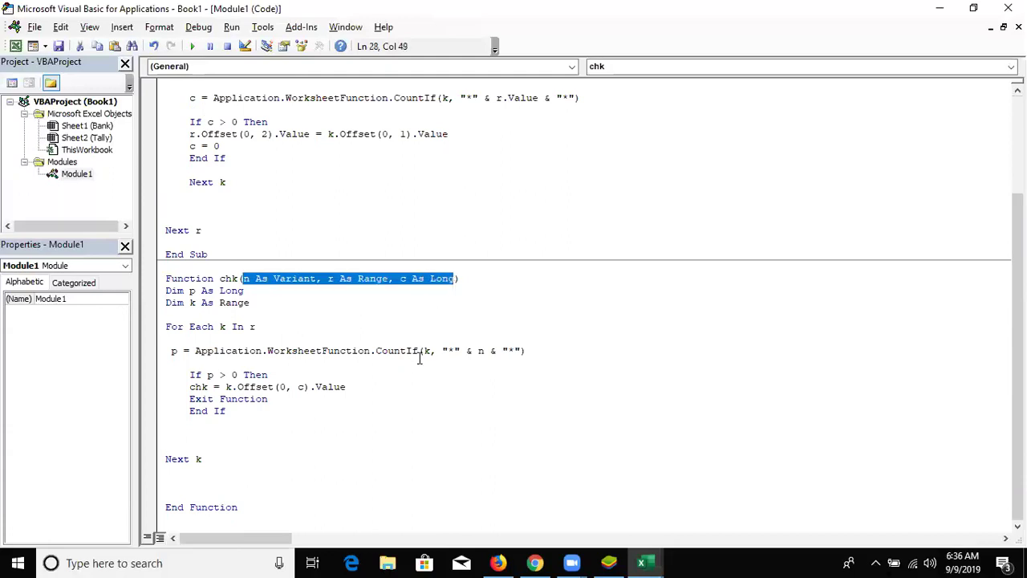
pyautogui.click(387, 337)
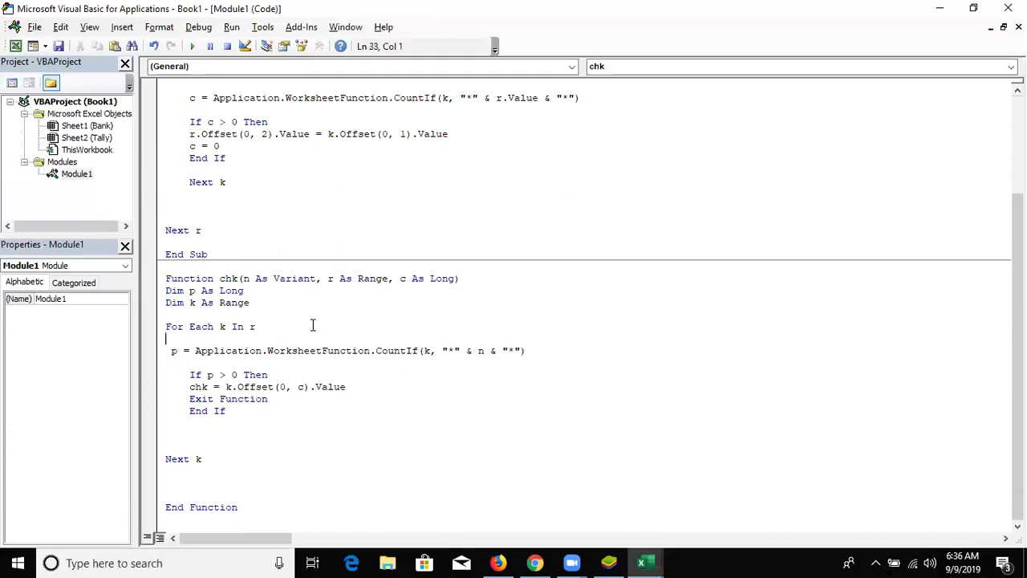
pyautogui.moveTo(249, 278); pyautogui.dragTo(345, 289)
pyautogui.moveTo(167, 327)
pyautogui.mouseDown()
pyautogui.moveTo(260, 399)
pyautogui.moveTo(190, 387)
pyautogui.mouseUp()
pyautogui.click(260, 442)
pyautogui.click(252, 471)
pyautogui.scroll(1, 251, 268)
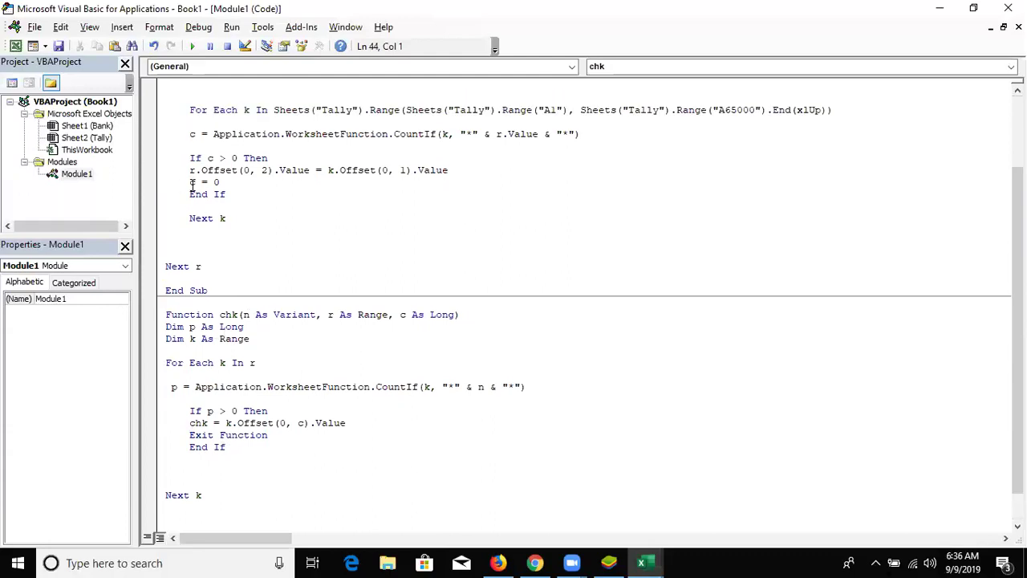
pyautogui.moveTo(182, 184); pyautogui.dragTo(233, 184)
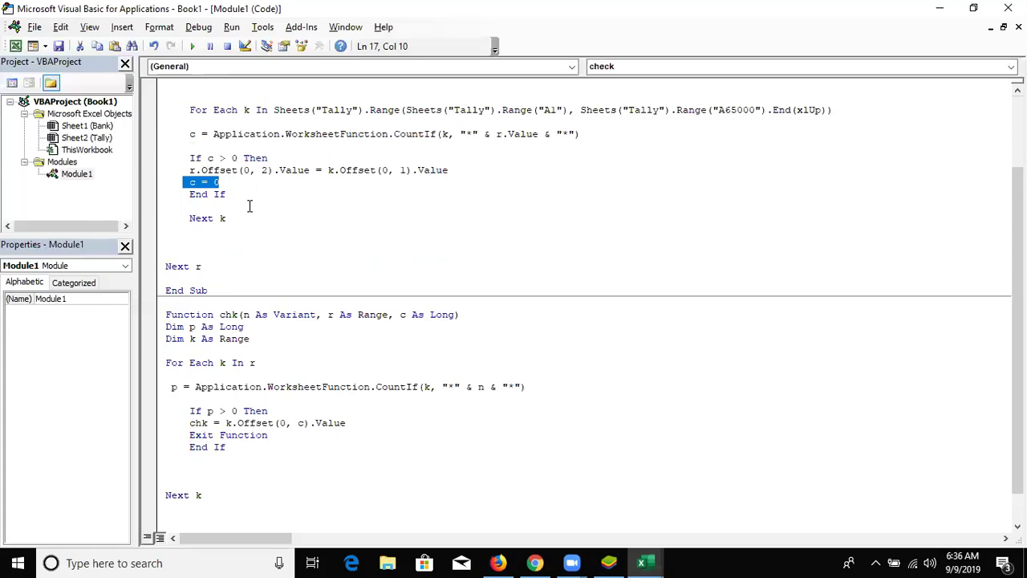
pyautogui.click(148, 435)
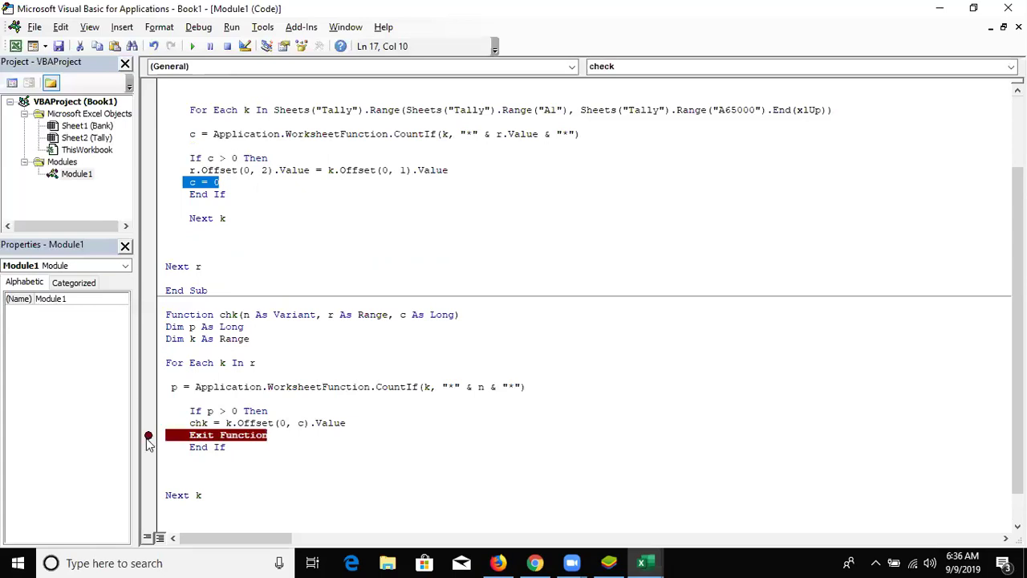
# Copy the first account number from Bank cell A2
pyautogui.hotkey('alt', 'F11')
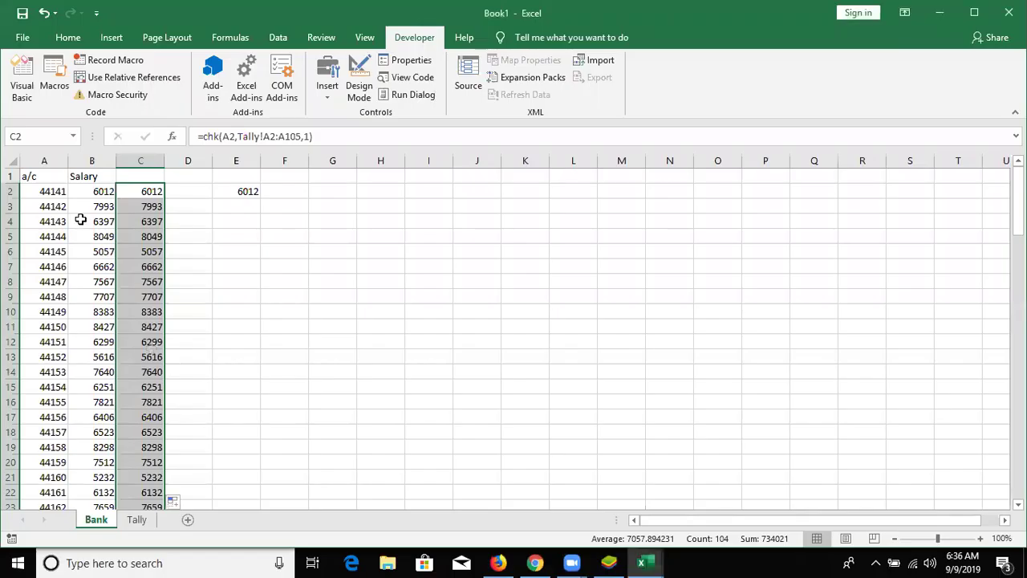
pyautogui.click(52, 193)
pyautogui.hotkey('ctrl', 'c')
# Inspect the Tally sheet's account list in column A down to A105
pyautogui.click(136, 519)
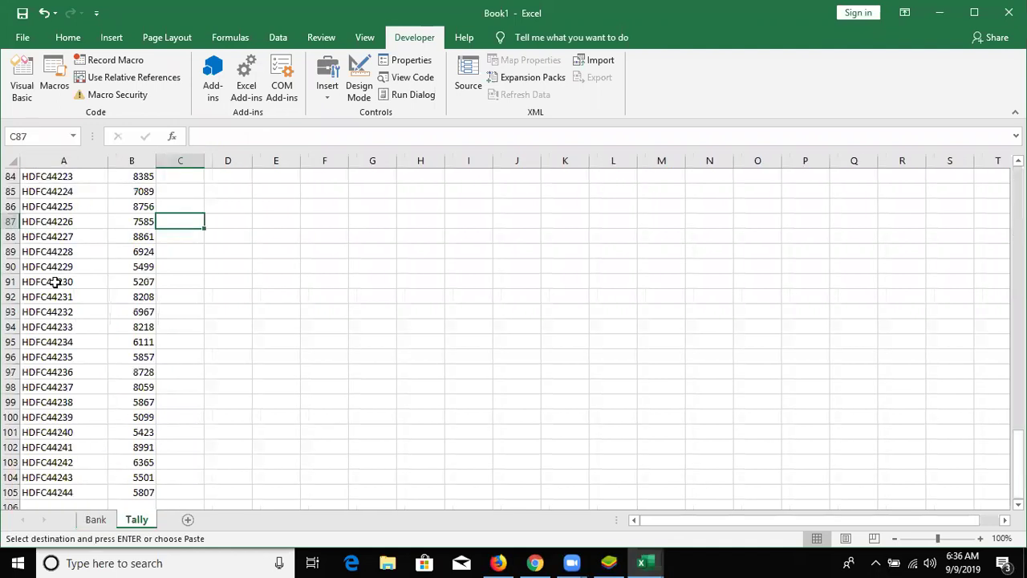
pyautogui.click(44, 205)
pyautogui.hotkey('ctrl', 'Home')
pyautogui.press('Down')
pyautogui.press('Down')
pyautogui.press('Down')
pyautogui.press('Down')
pyautogui.press('Down')
pyautogui.press('Down')
pyautogui.press('Down')
pyautogui.press('Right')
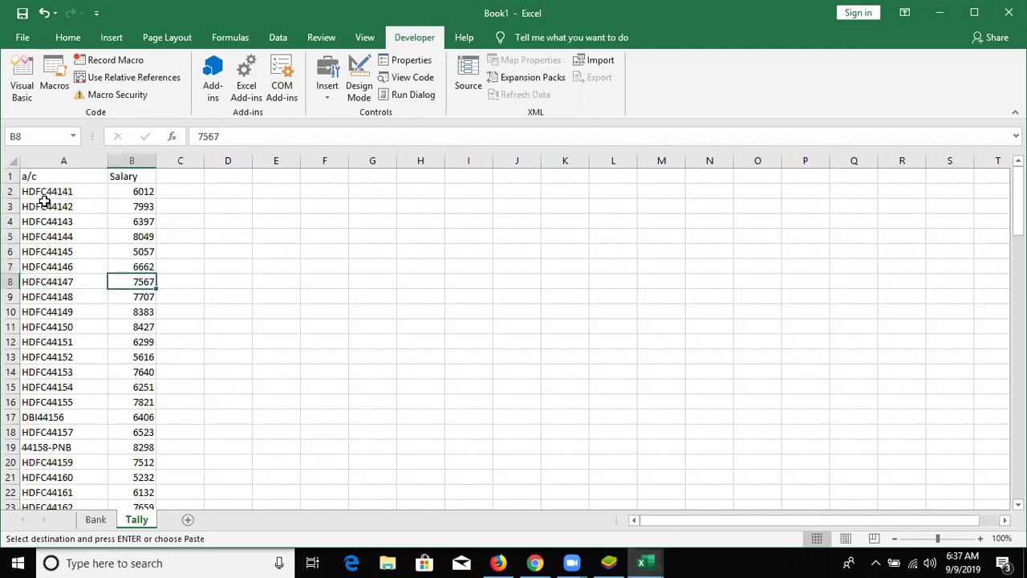
pyautogui.press('Left')
pyautogui.press('Down')
pyautogui.hotkey('ctrl', 'shift', 'Down')
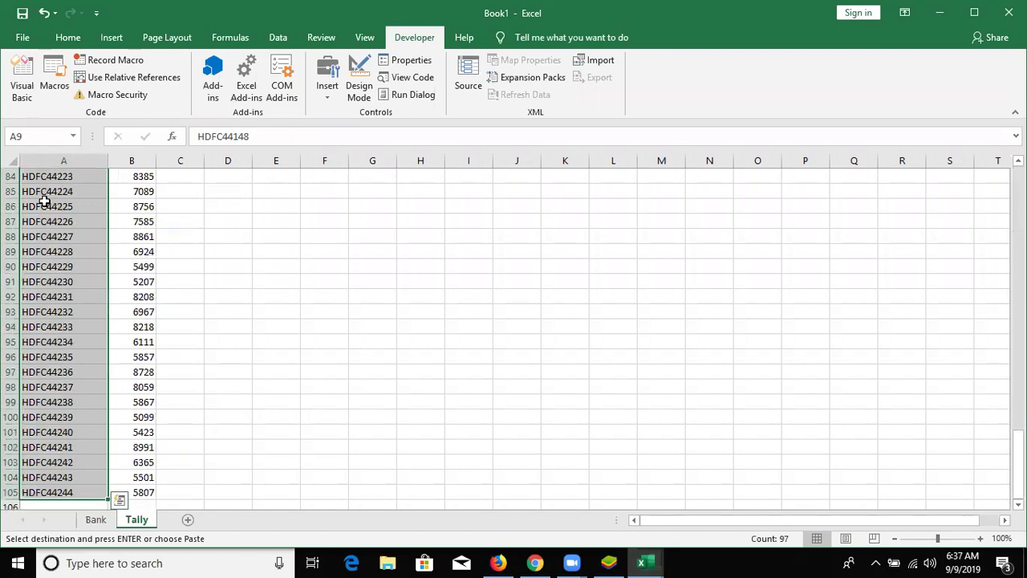
pyautogui.hotkey('ctrl', 'BackSpace')
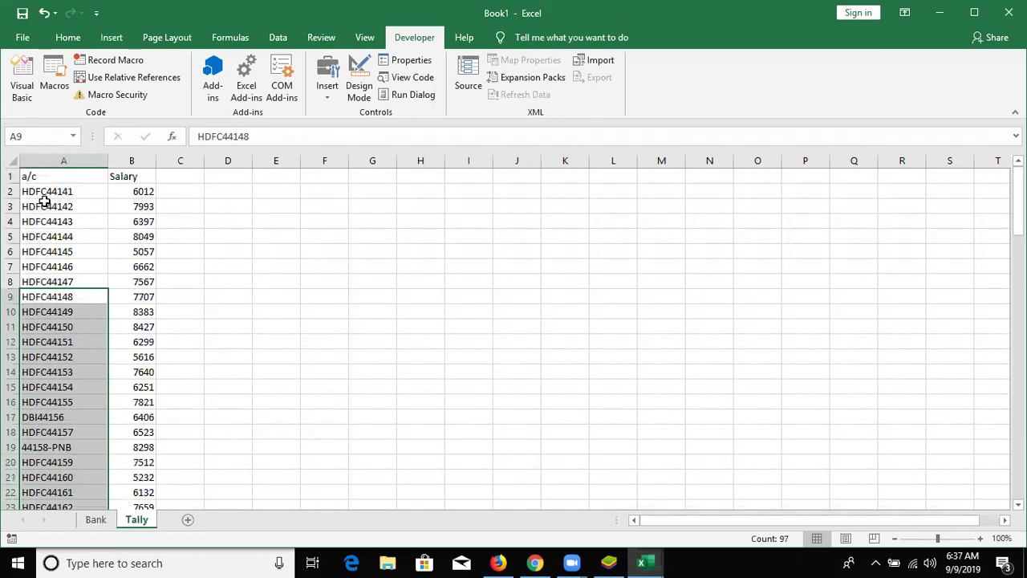
pyautogui.hotkey('alt', 'F11')
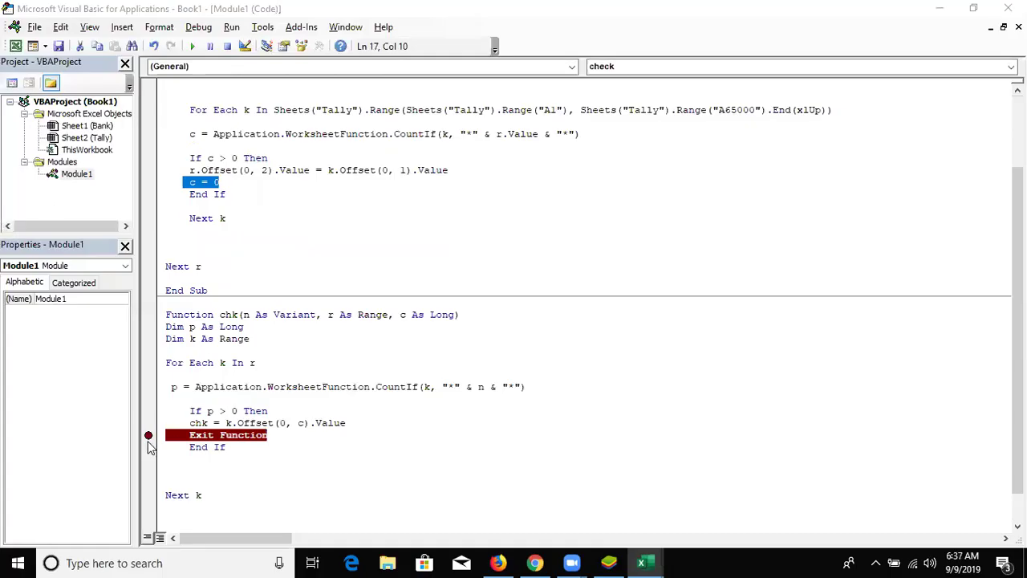
# Clear the End If and Exit Function breakpoints in chk, then return to Chrome
pyautogui.click(149, 447)
pyautogui.click(148, 446)
pyautogui.click(147, 435)
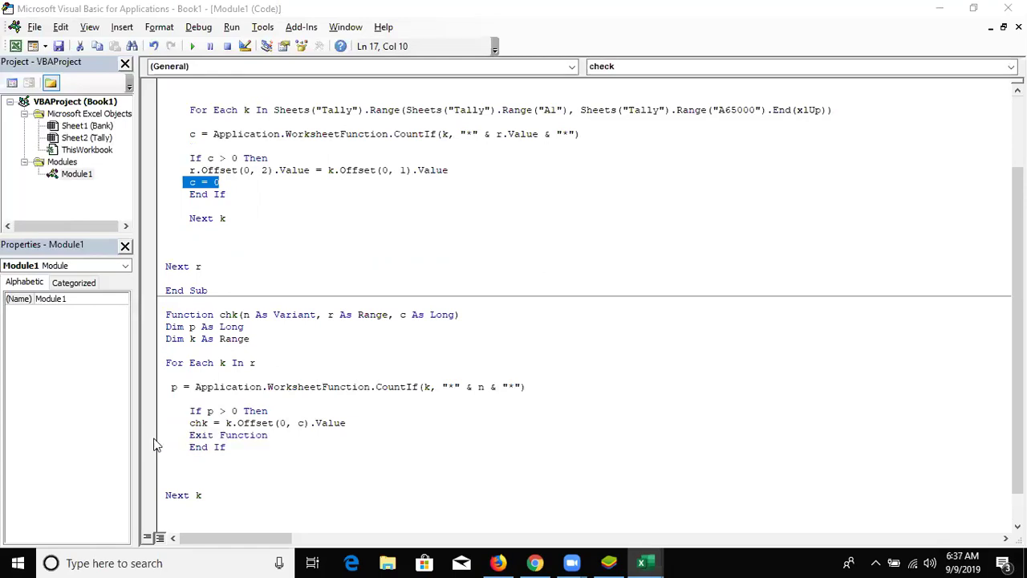
pyautogui.hotkey('alt', 'Tab')
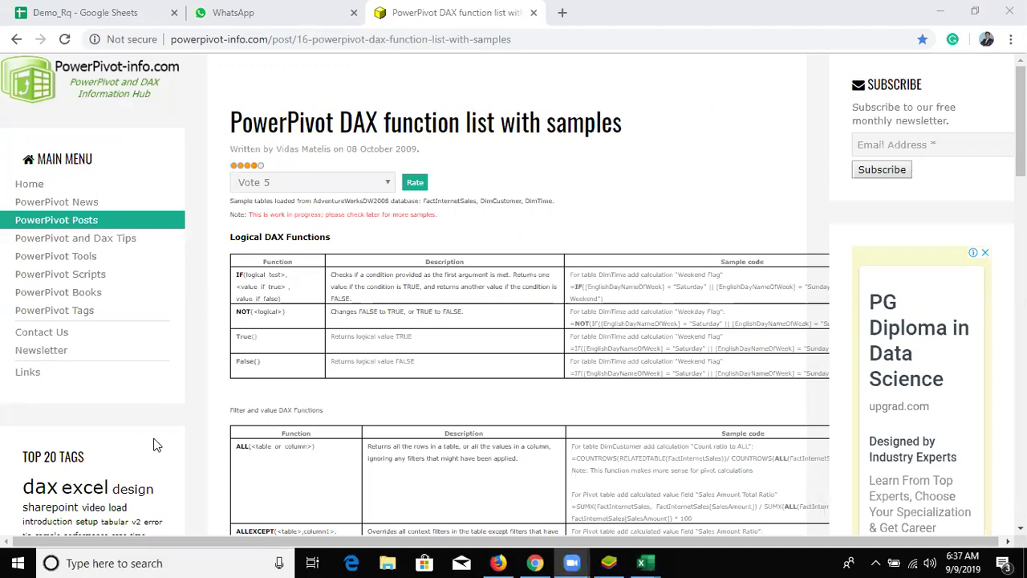
# Show the desktop, then bring the Book1 Excel workbook back to the front
pyautogui.press('super+d')
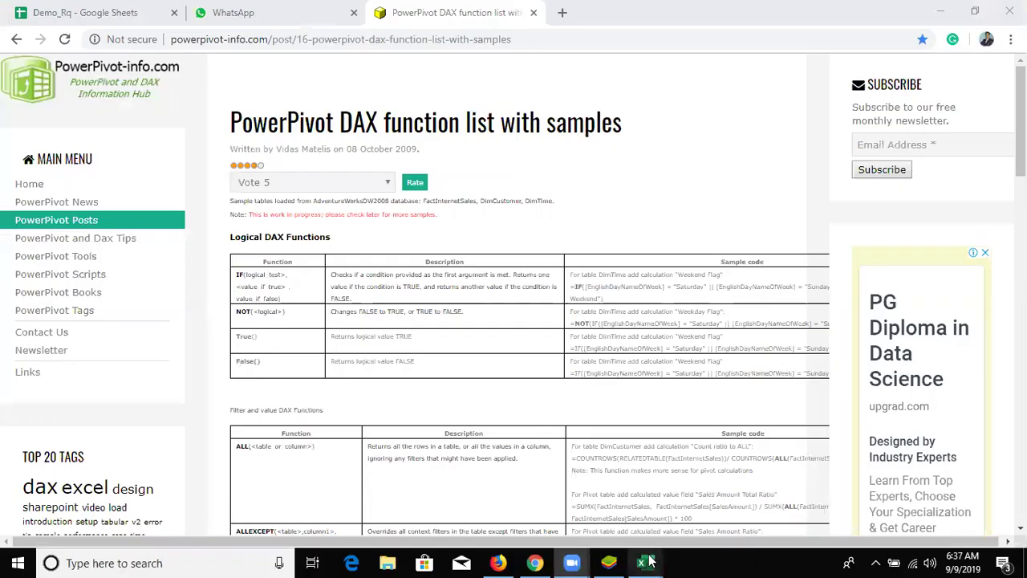
pyautogui.moveTo(642, 562)
pyautogui.click(546, 489)
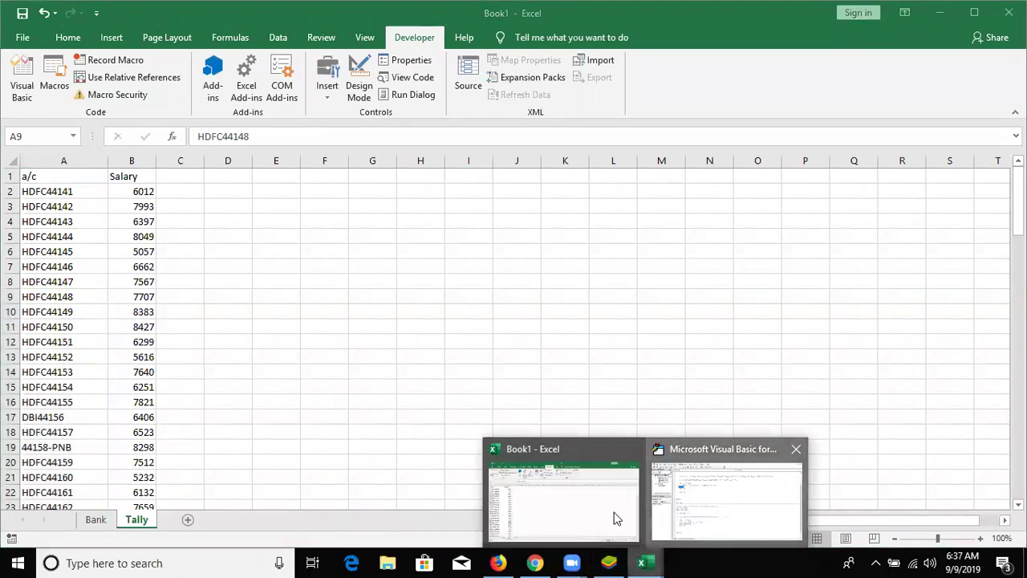
# In the VBA editor, select the r.Offset assignment line in check, then show the desktop
pyautogui.click(699, 523)
pyautogui.click(449, 170)
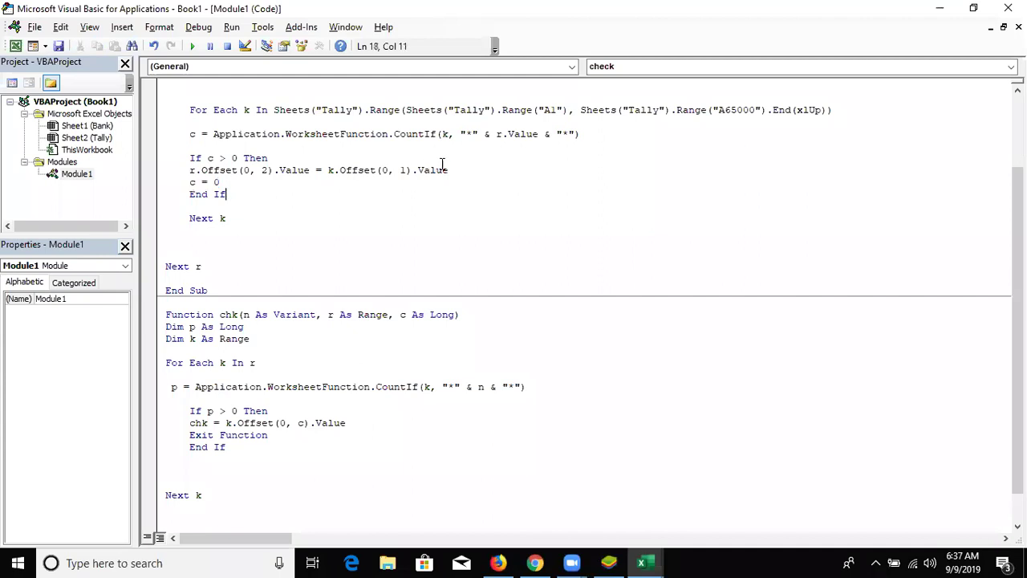
pyautogui.moveTo(449, 170); pyautogui.dragTo(189, 170)
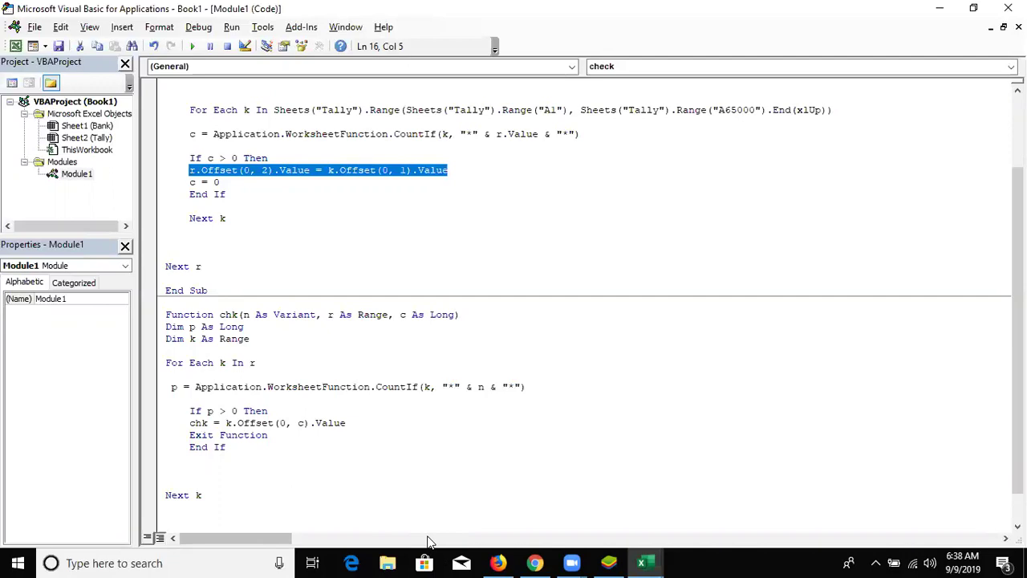
pyautogui.press('super+d')
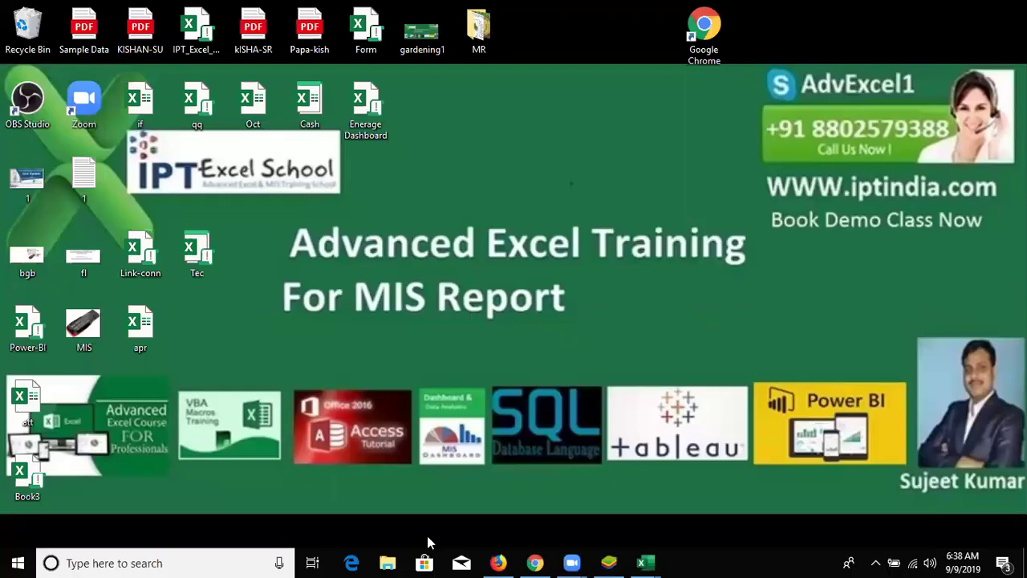